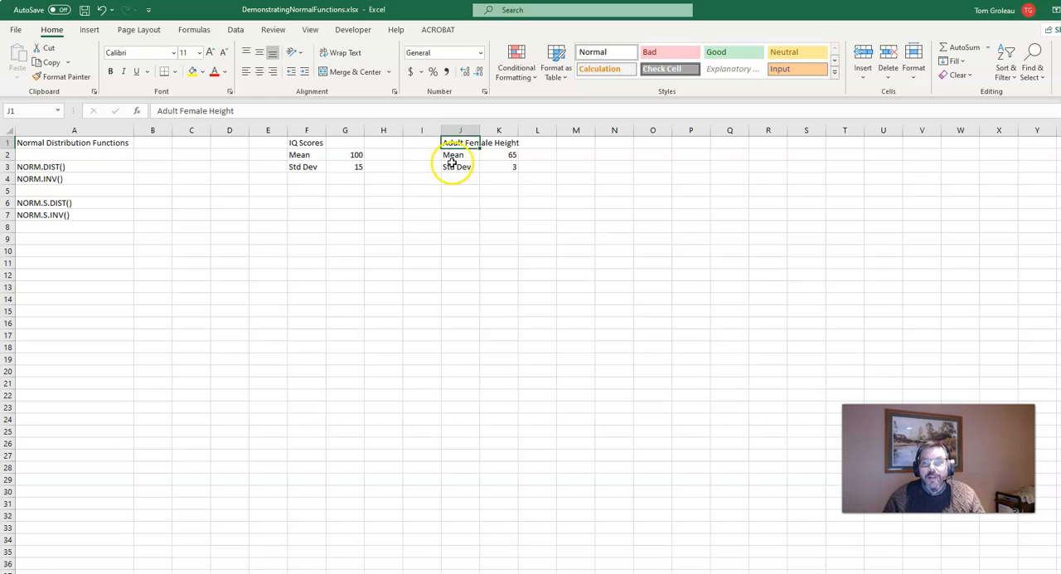
{"action": "left_click", "coordinate": [503, 156]}
{"action": "left_click", "coordinate": [503, 167]}
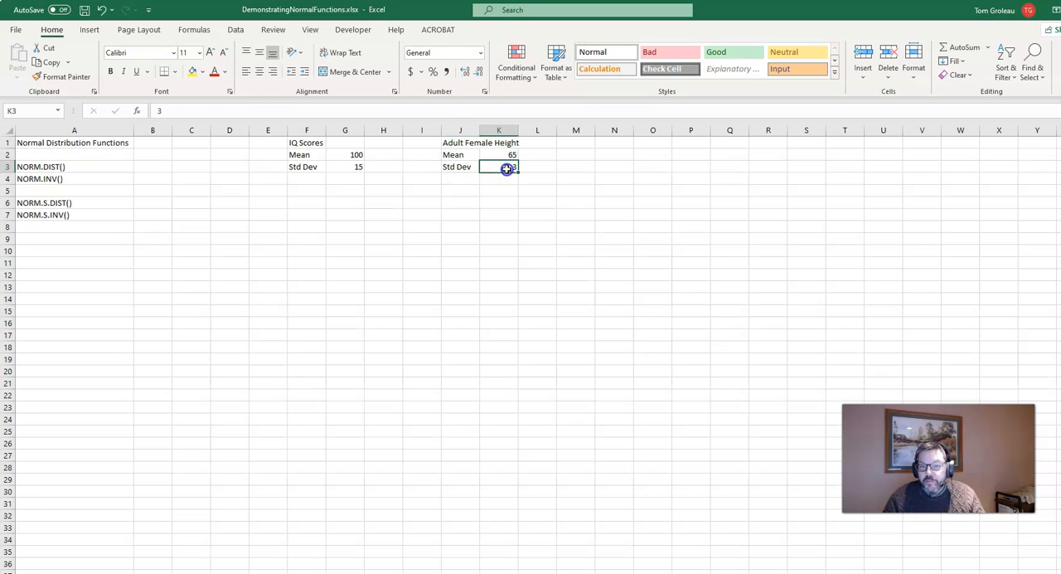
Add the label "Point" in cell F5 with the value 110 beside it in G5.
{"action": "left_click", "coordinate": [295, 190]}
{"action": "type", "text": "Point"}
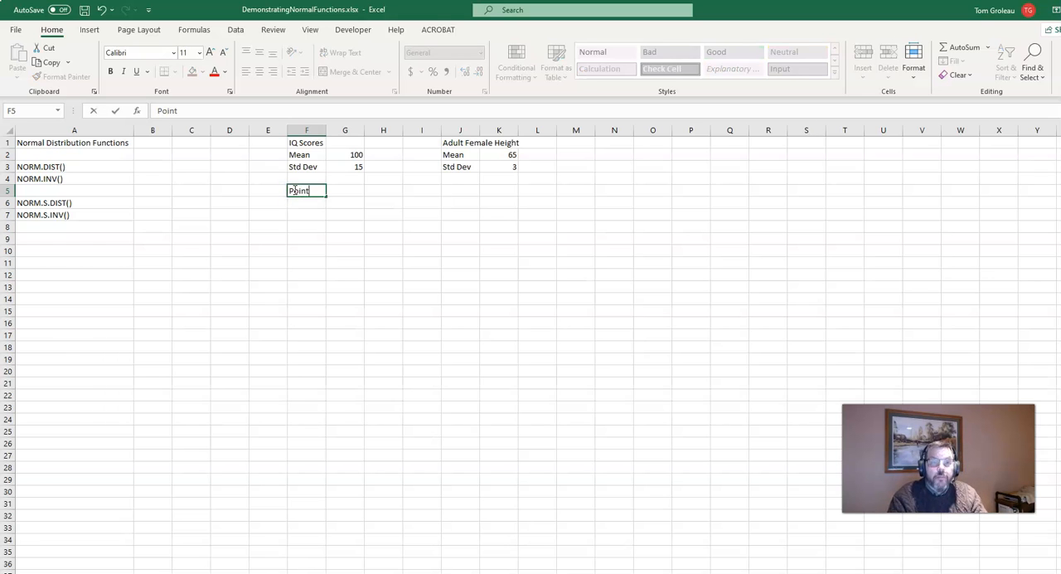
{"action": "key", "text": "Tab"}
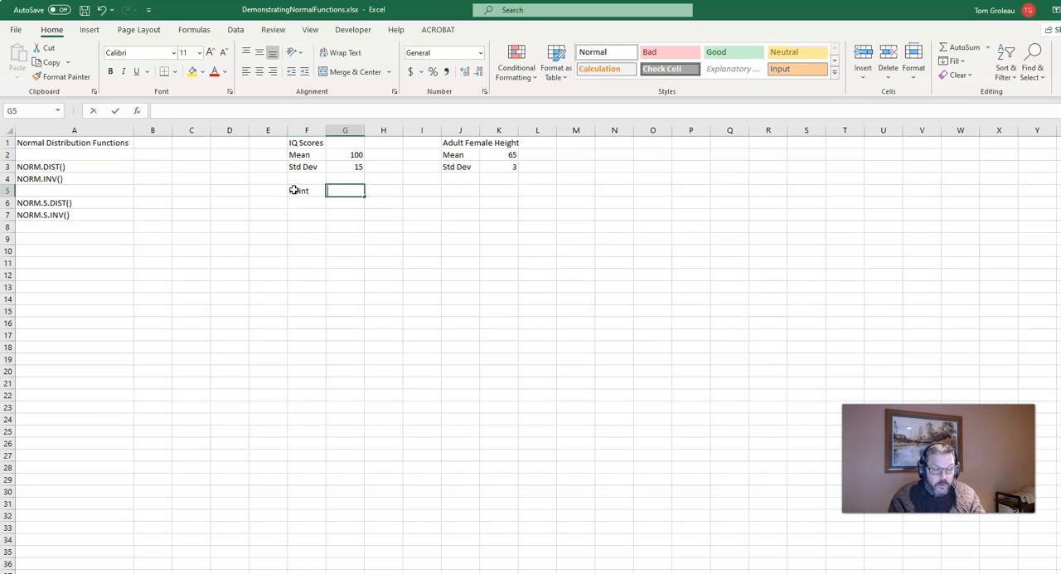
{"action": "type", "text": "110"}
{"action": "key", "text": "Return"}
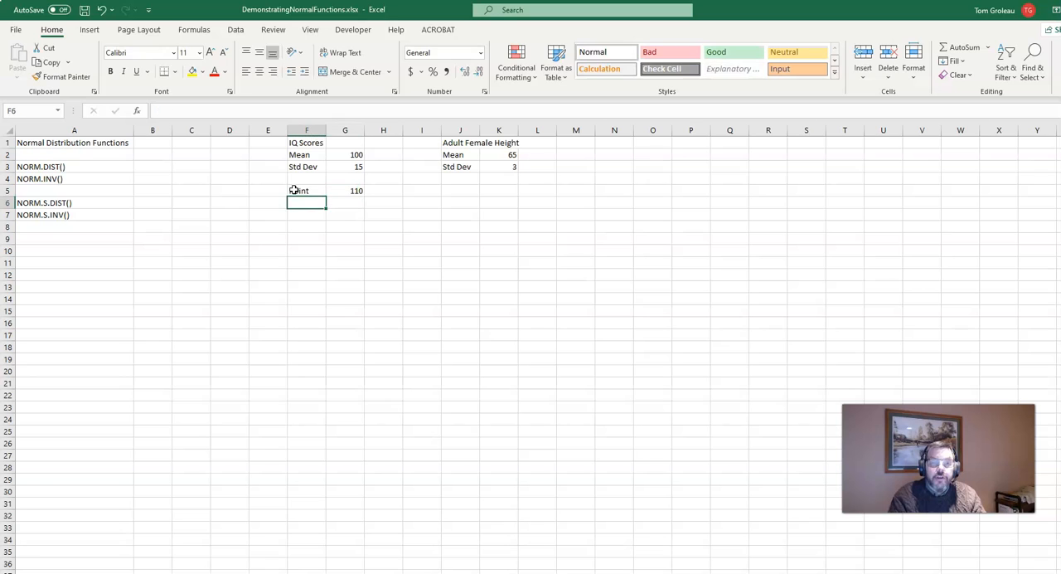
Enter the question "What % have IQ scores below 110?" in cell F7.
{"action": "key", "text": "Down"}
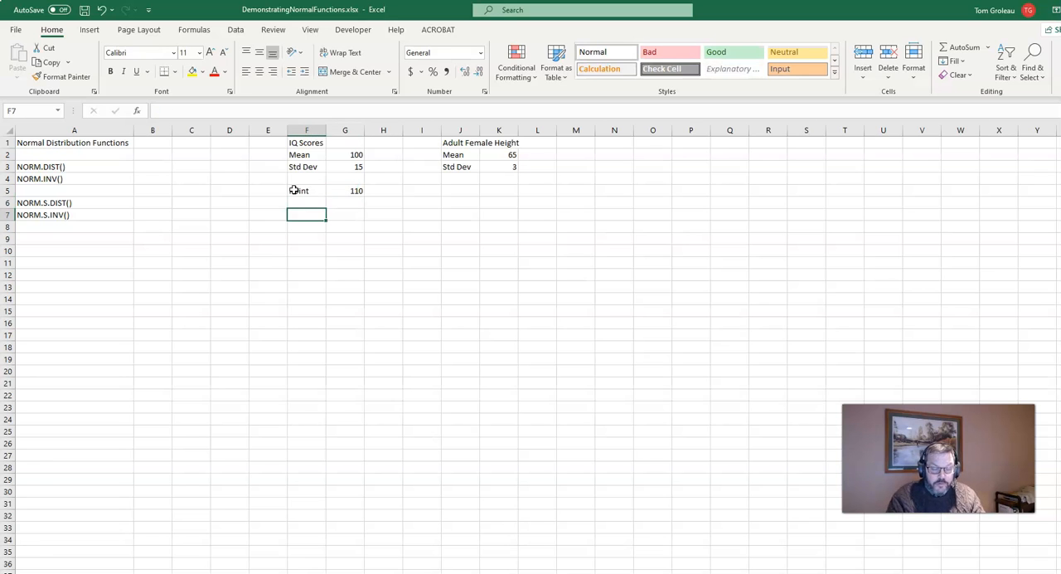
{"action": "type", "text": "What"}
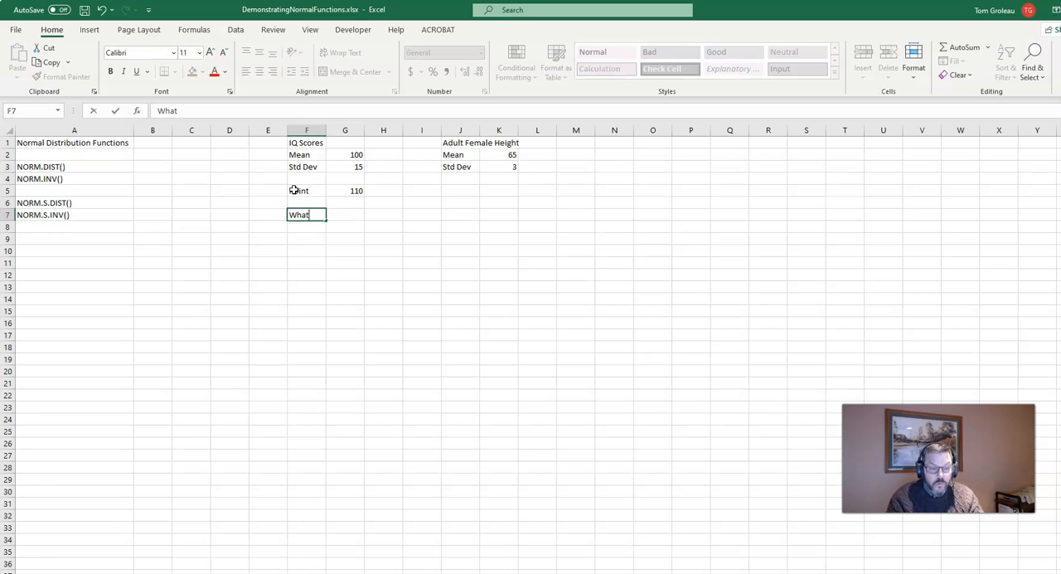
{"action": "type", "text": " % have IQ"}
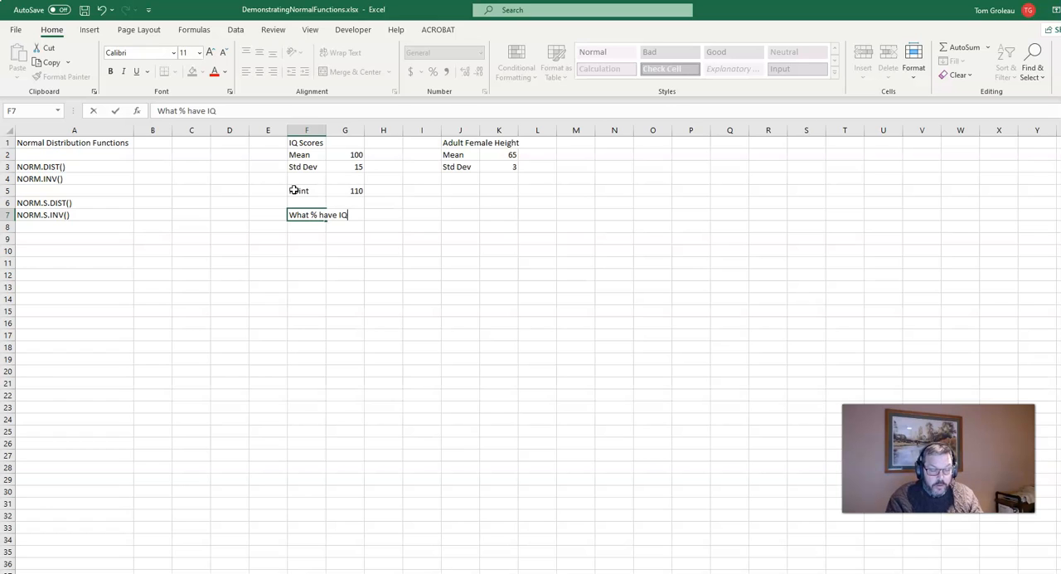
{"action": "type", "text": " scores below"}
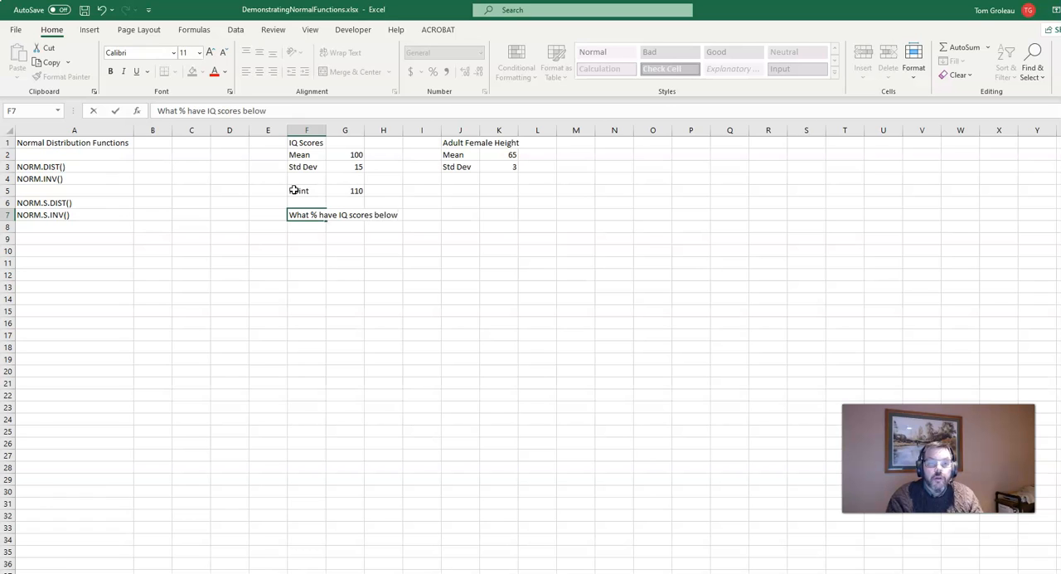
{"action": "type", "text": " 110?"}
{"action": "key", "text": "Return"}
{"action": "key", "text": "Return"}
Enter the formula =norm.dist(G5,G2,G3) in cell F9, using the IQ point, mean and standard deviation.
{"action": "type", "text": "=n"}
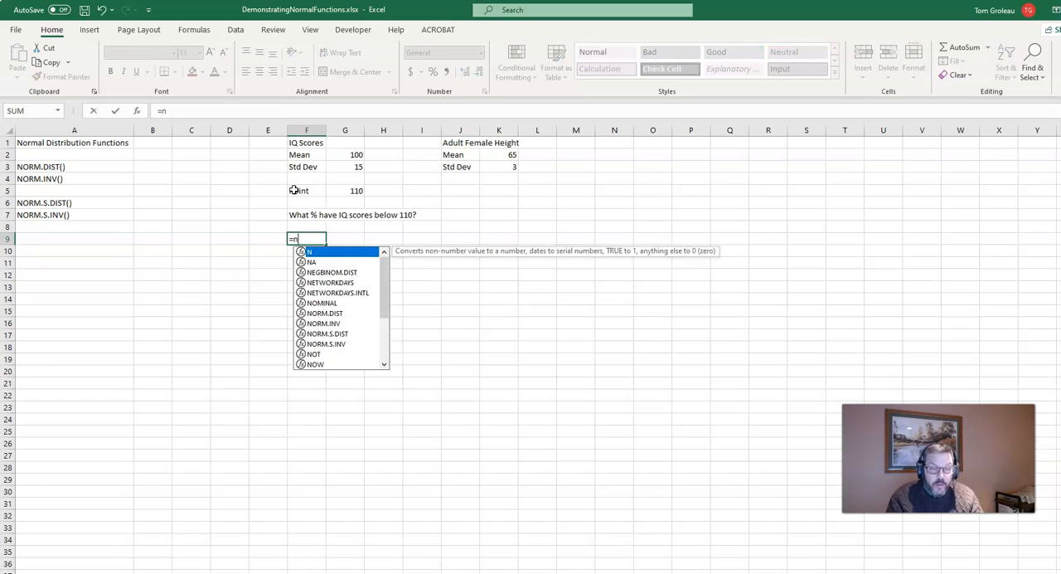
{"action": "type", "text": "orm."}
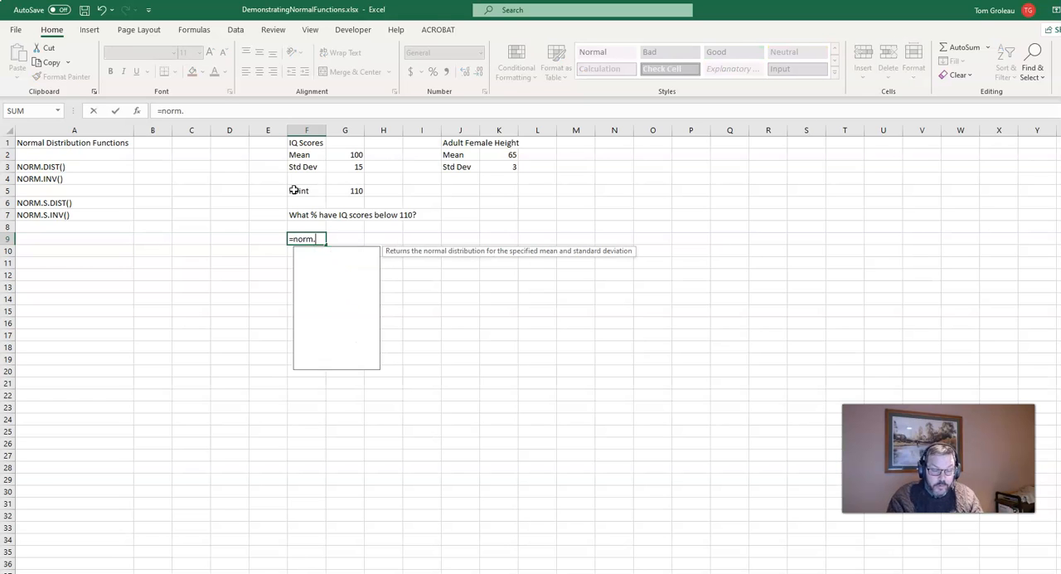
{"action": "type", "text": "dics"}
{"action": "key", "text": "BackSpace"}
{"action": "key", "text": "BackSpace"}
{"action": "type", "text": "st"}
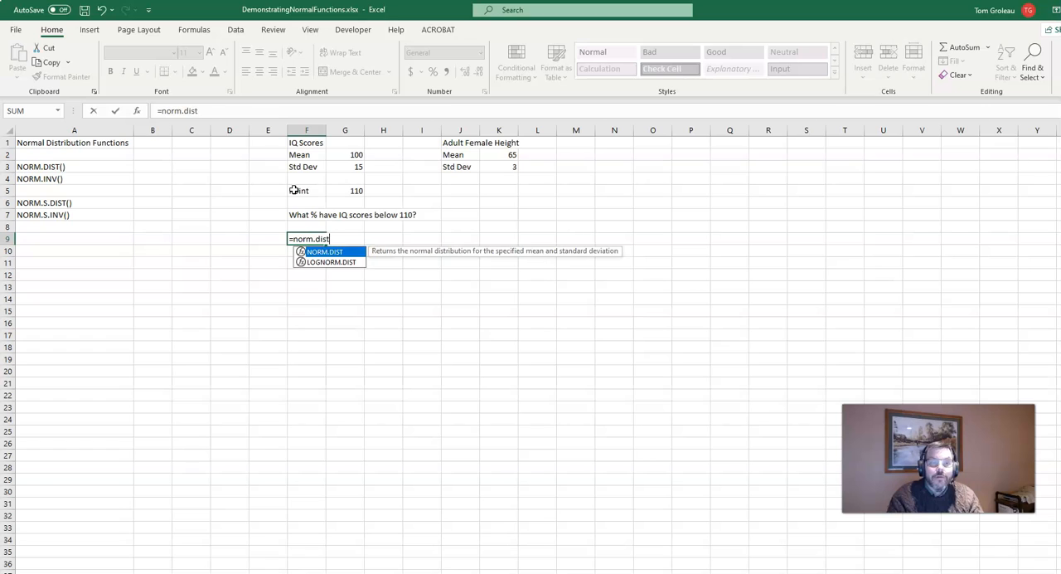
{"action": "type", "text": "("}
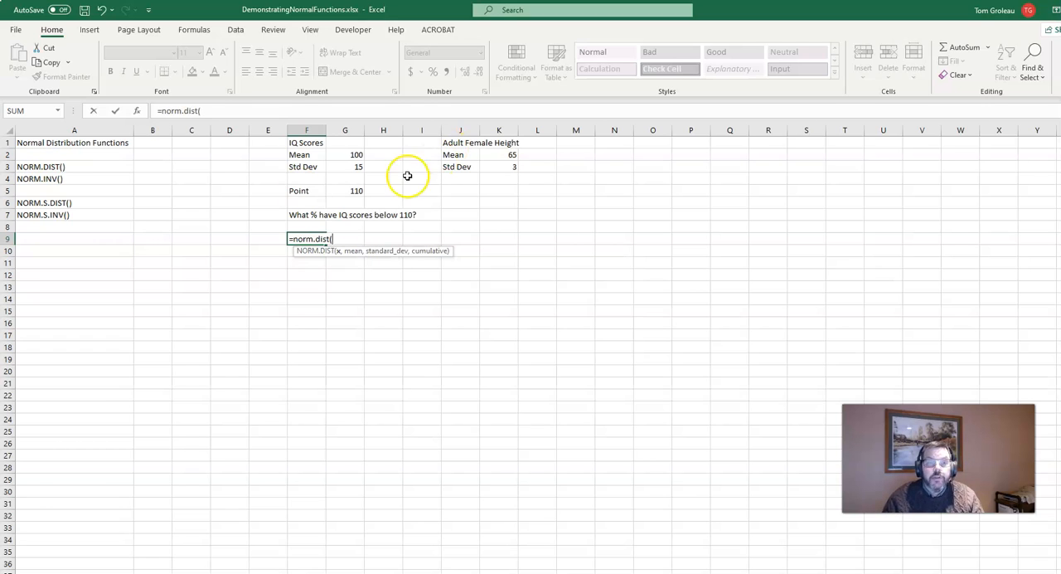
{"action": "left_click", "coordinate": [344, 192]}
{"action": "type", "text": ","}
{"action": "left_click", "coordinate": [340, 154]}
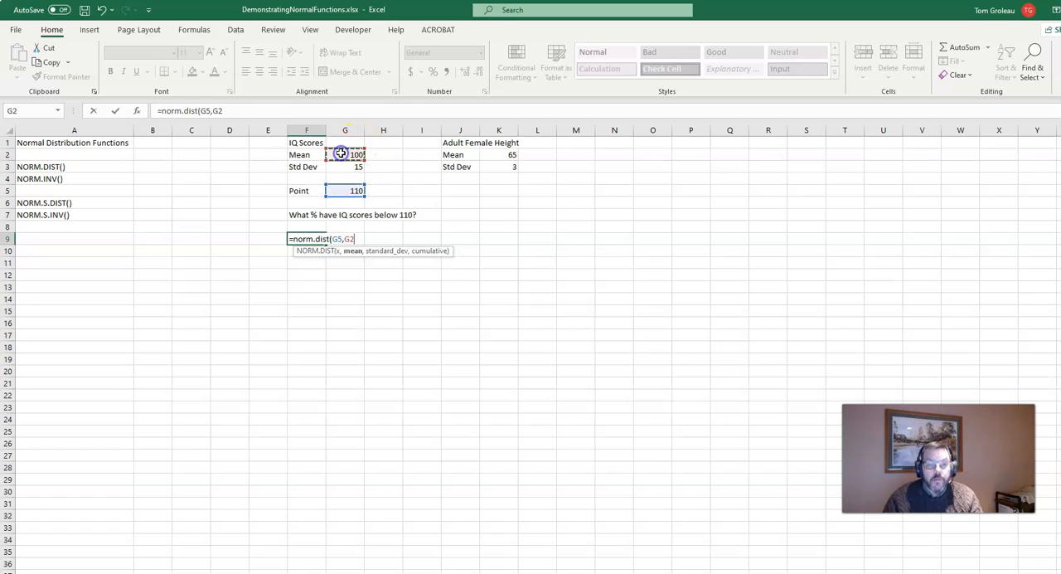
{"action": "type", "text": ","}
{"action": "left_click", "coordinate": [341, 165]}
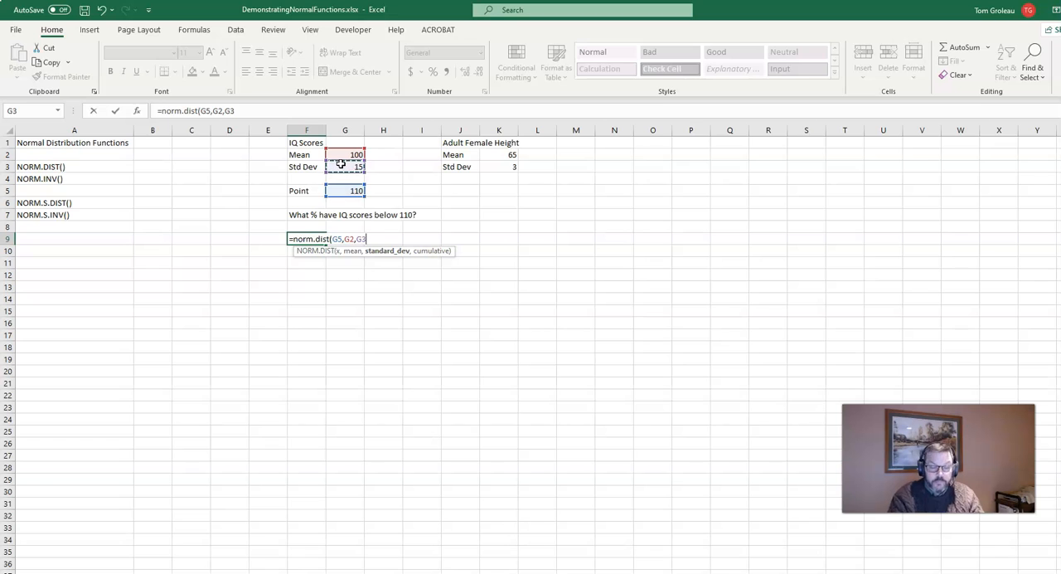
{"action": "type", "text": ")"}
{"action": "key", "text": "Return"}
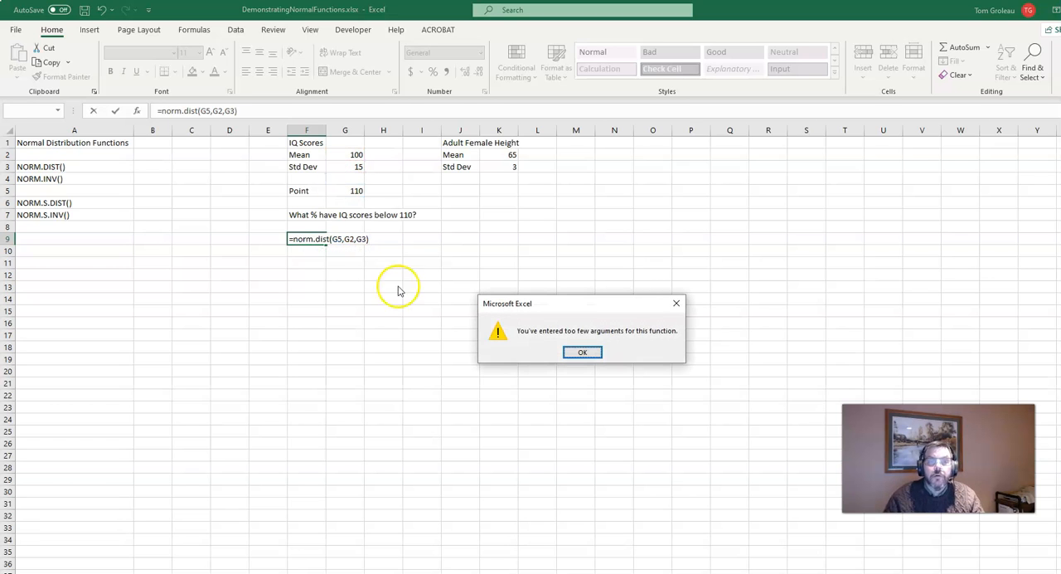
{"action": "left_click", "coordinate": [582, 351]}
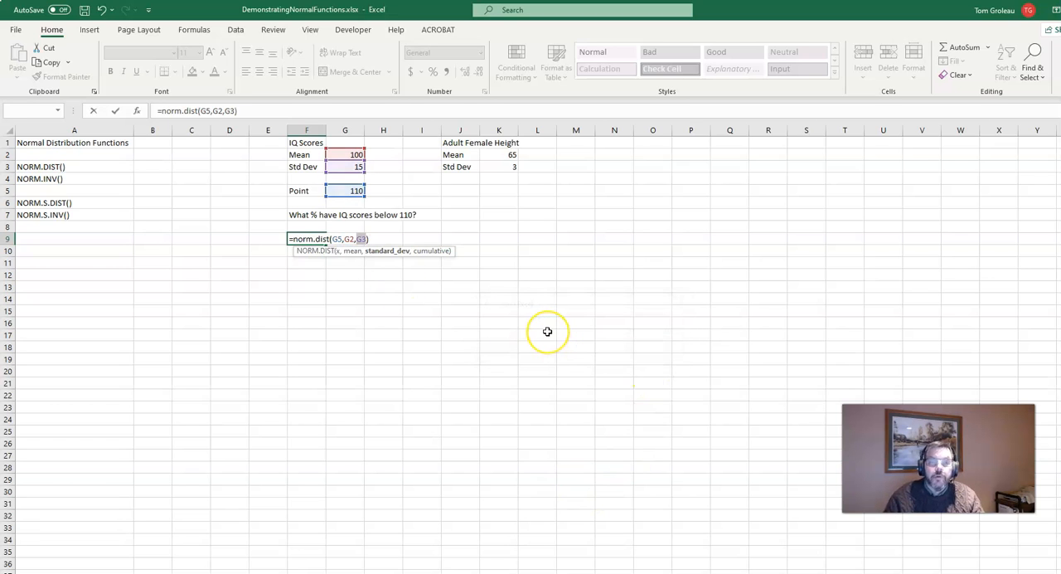
Complete the NORM.DIST formula in F9 by adding true as its cumulative argument.
{"action": "key", "text": "Right"}
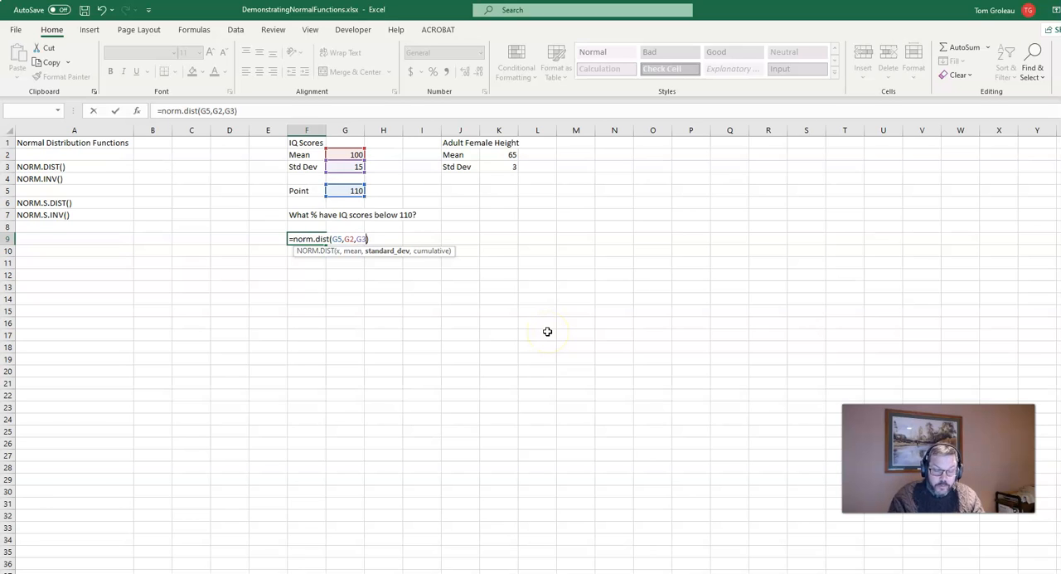
{"action": "type", "text": ",true"}
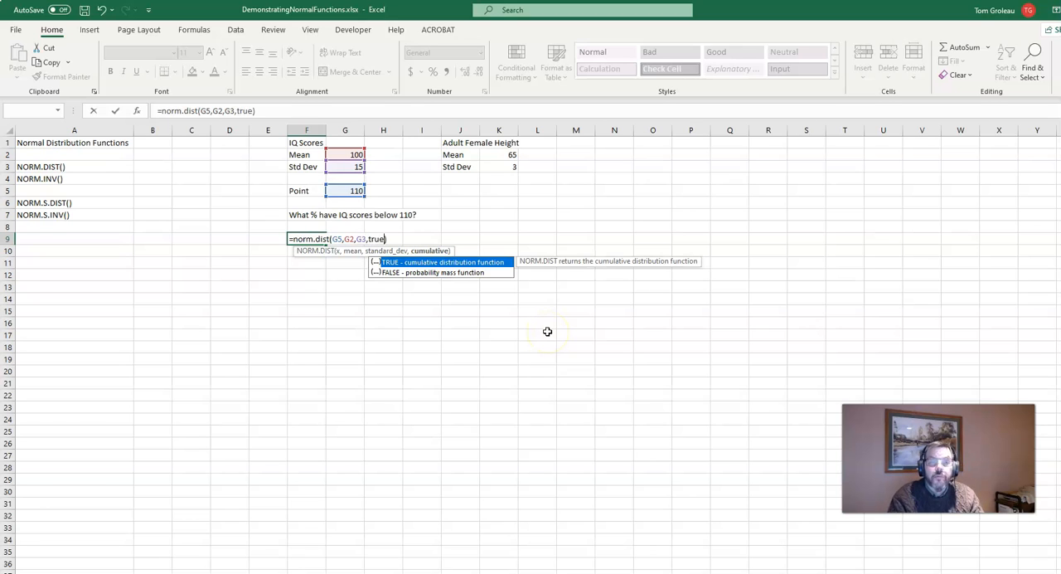
{"action": "key", "text": "Return"}
{"action": "key", "text": "Up"}
Add the label "Percent" in cell F12 with the value .75 beside it in G12.
{"action": "key", "text": "Down"}
{"action": "key", "text": "Down"}
{"action": "key", "text": "Down"}
{"action": "type", "text": "Percent"}
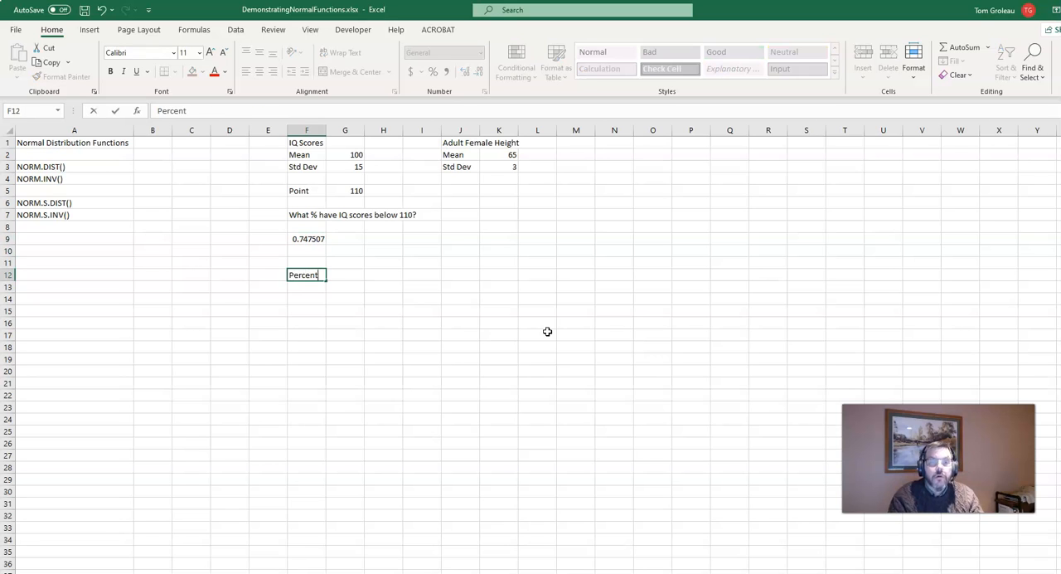
{"action": "key", "text": "Tab"}
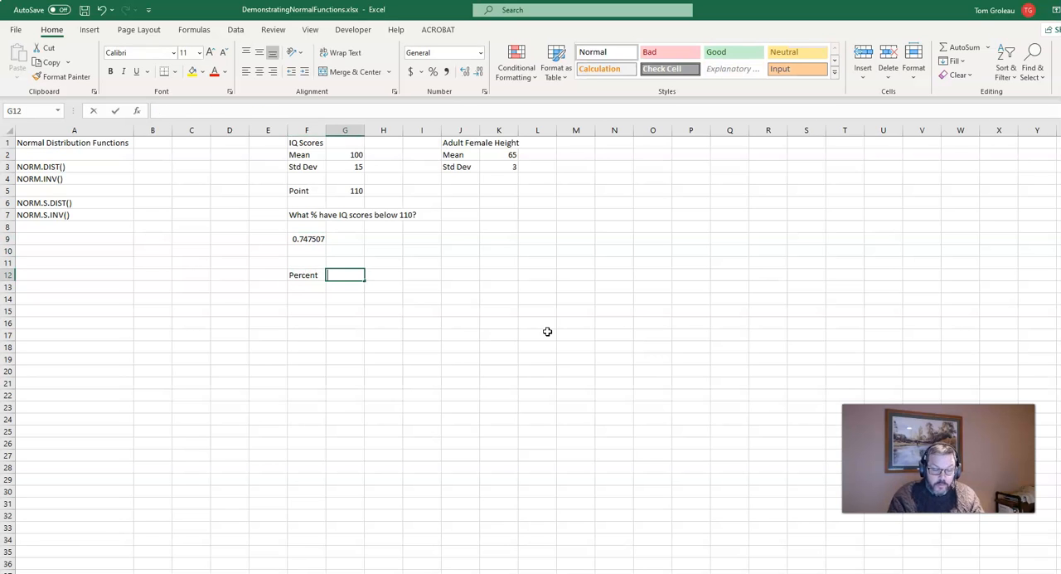
{"action": "type", "text": "="}
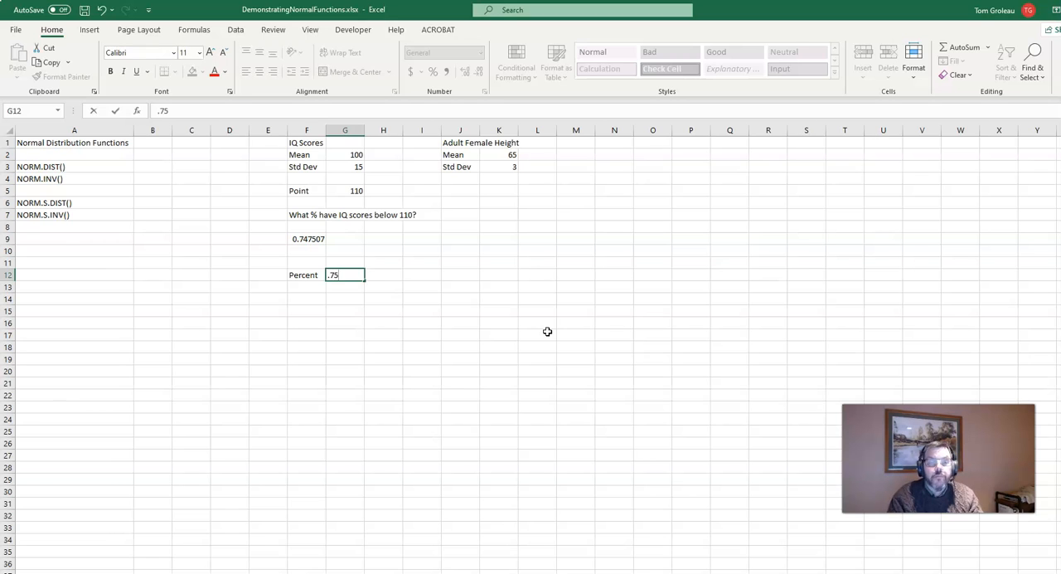
{"action": "type", "text": "75"}
{"action": "key", "text": "Return"}
Enter the question "What's the 75th percentile? What IQ score has 75% of the population below it?" in cell F14.
{"action": "key", "text": "Down"}
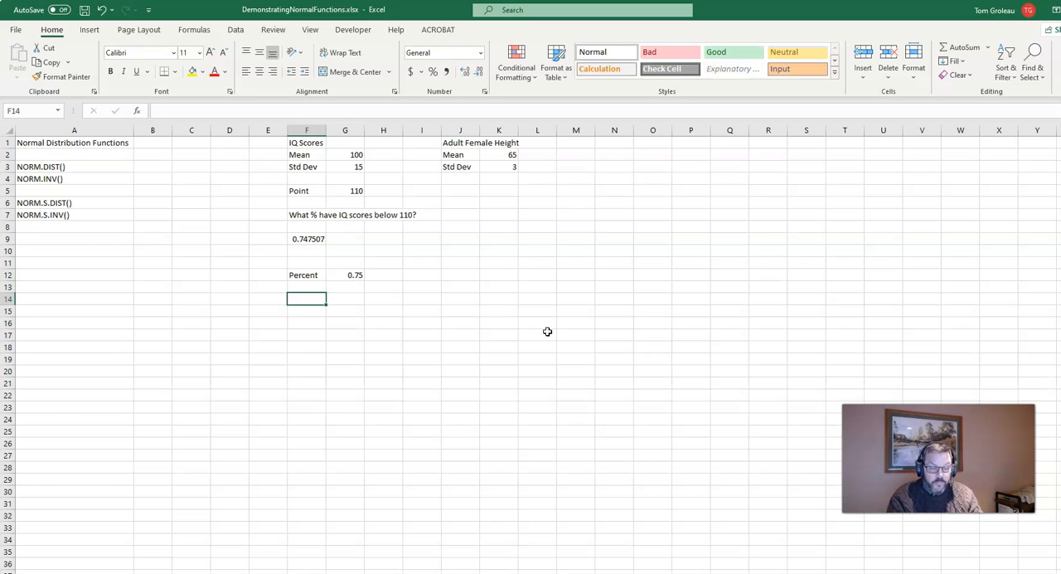
{"action": "type", "text": "What's th"}
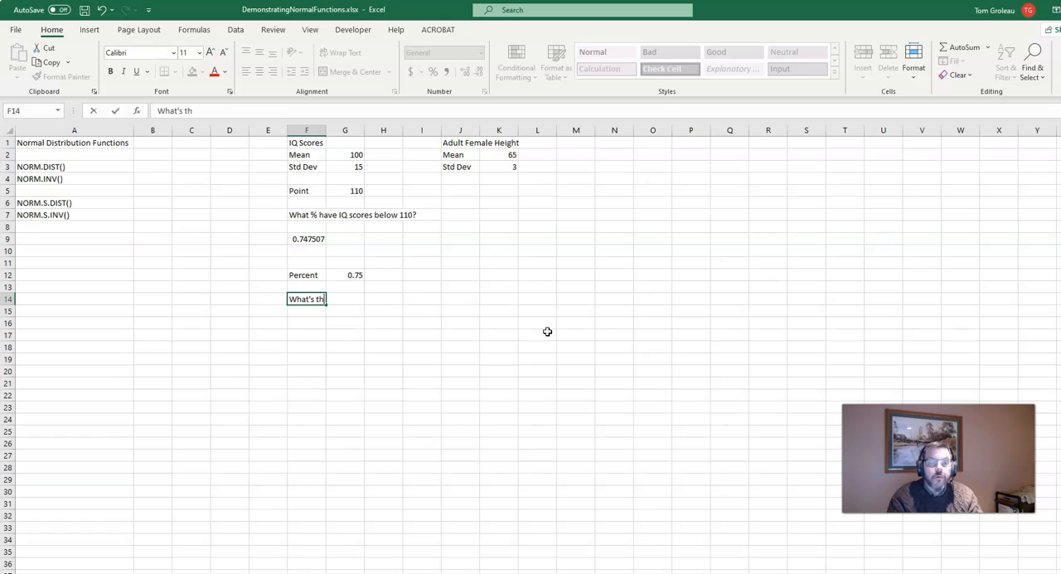
{"action": "type", "text": "e 7"}
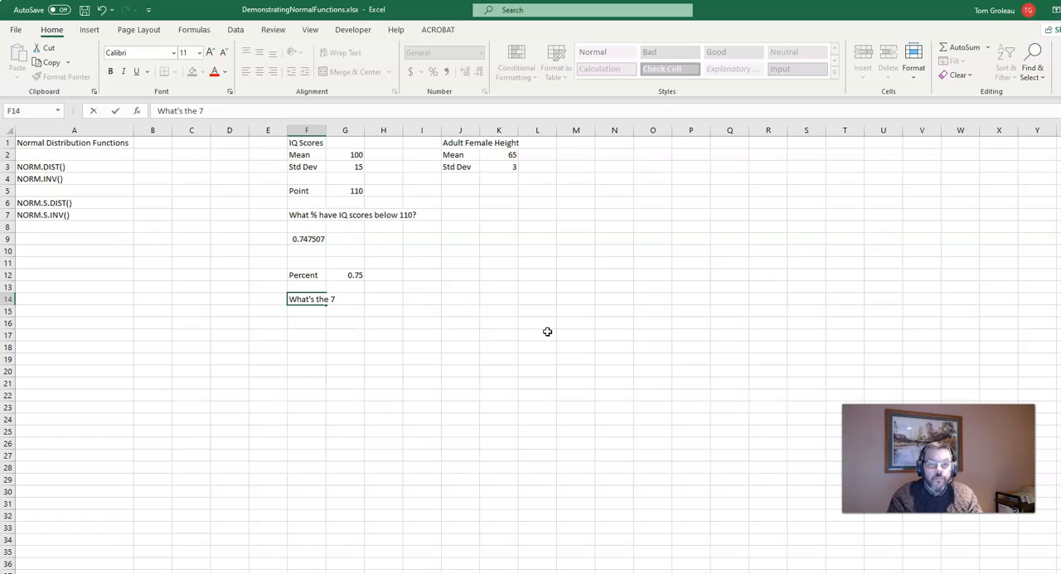
{"action": "type", "text": "5th per"}
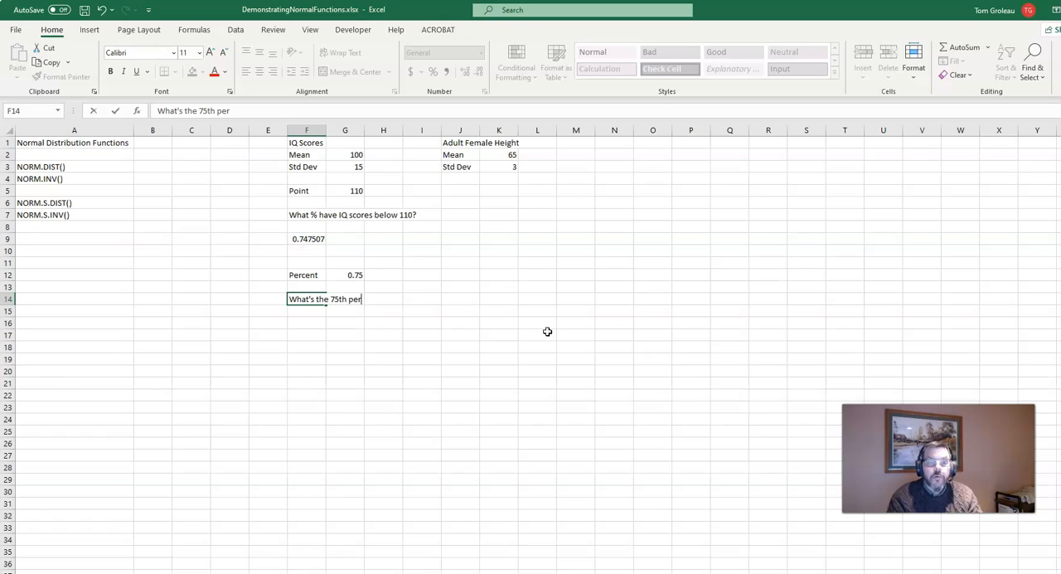
{"action": "type", "text": "centile? What IS s"}
{"action": "key", "text": "BackSpace"}
{"action": "type", "text": "Q score s"}
{"action": "key", "text": "BackSpace"}
{"action": "type", "text": "have"}
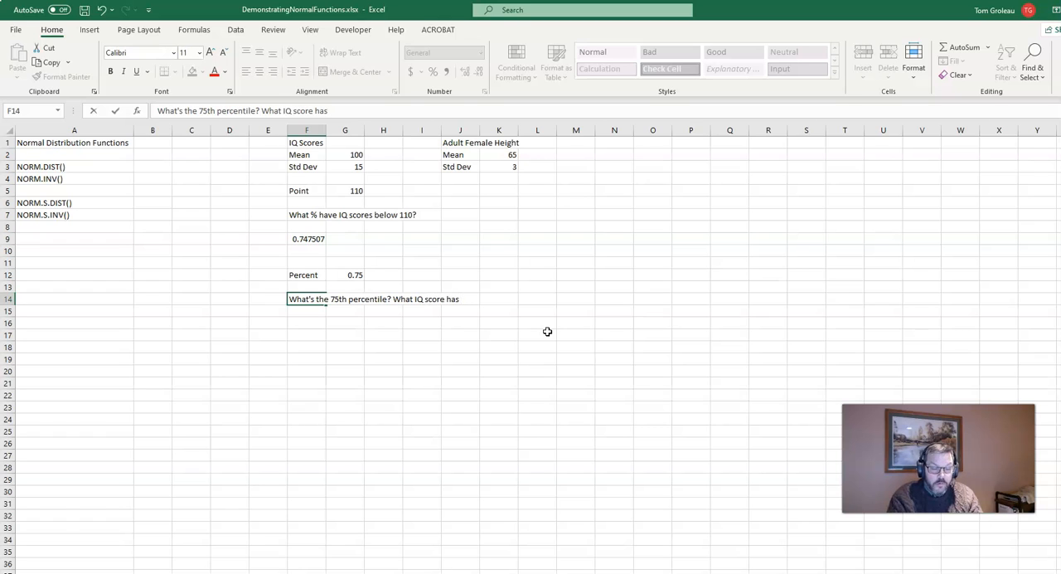
{"action": "type", "text": "75%"}
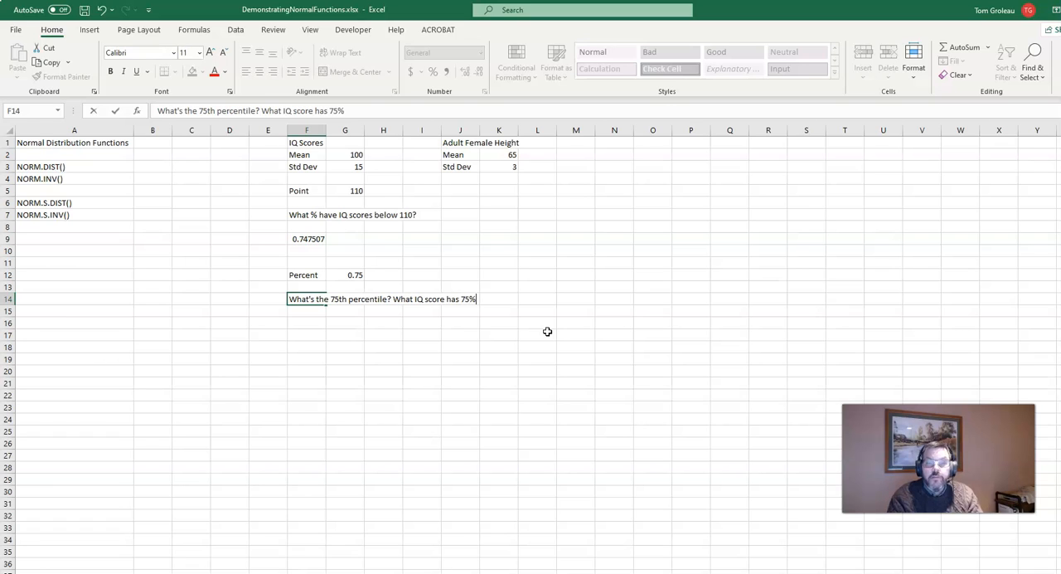
{"action": "type", "text": " of the p"}
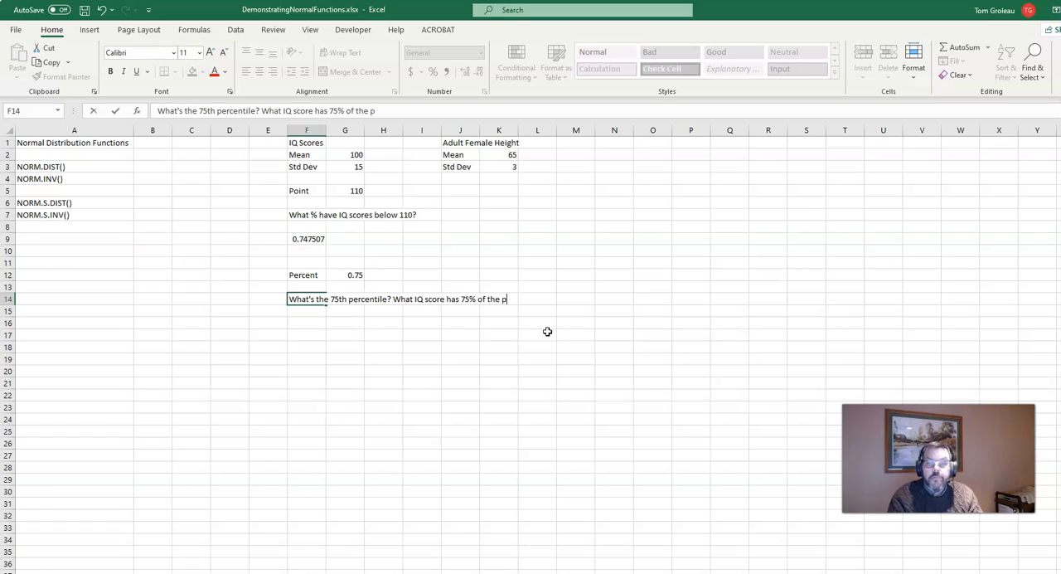
{"action": "type", "text": "opulation below it?"}
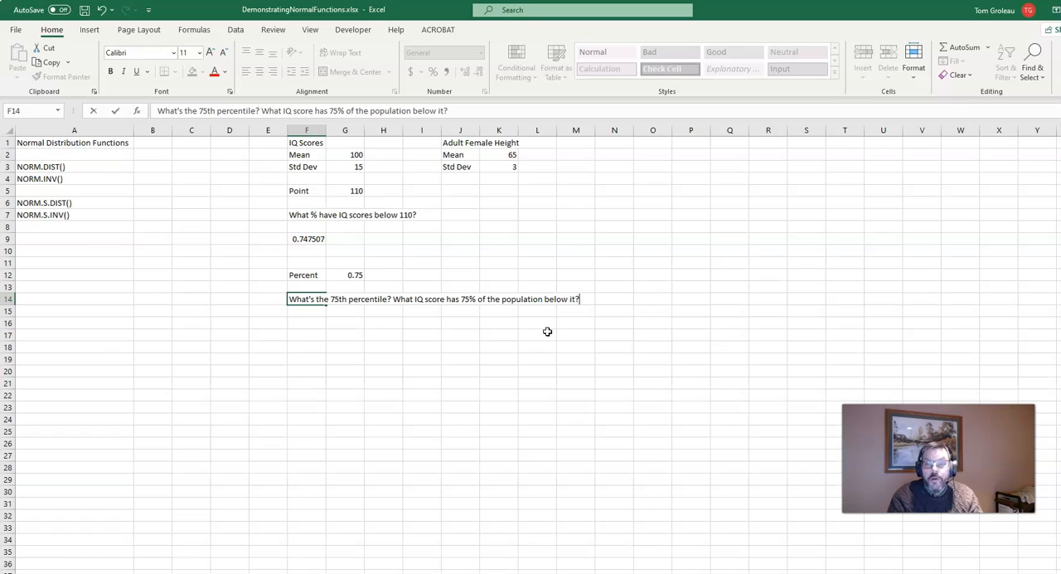
{"action": "key", "text": "Return"}
{"action": "key", "text": "Return"}
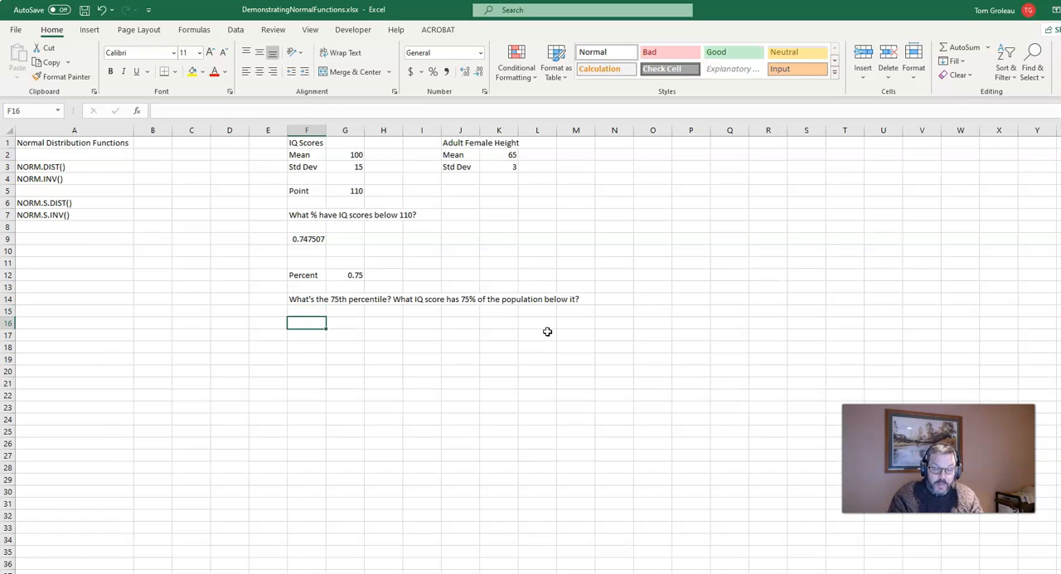
Enter the formula =norm.inv(G12,G2,G3) in cell F16, using the percent, mean and standard deviation.
{"action": "type", "text": "=no"}
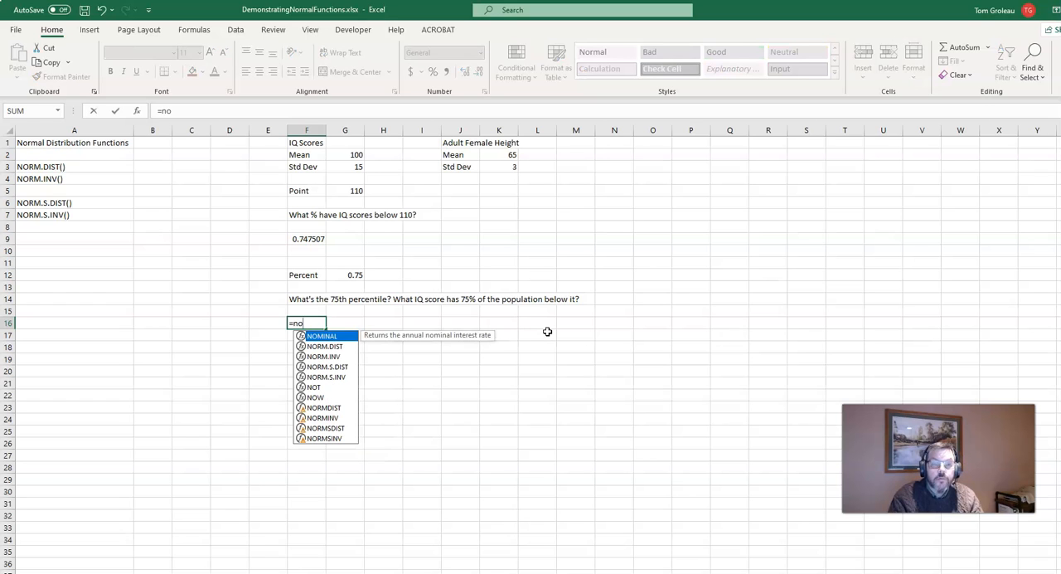
{"action": "type", "text": "rm."}
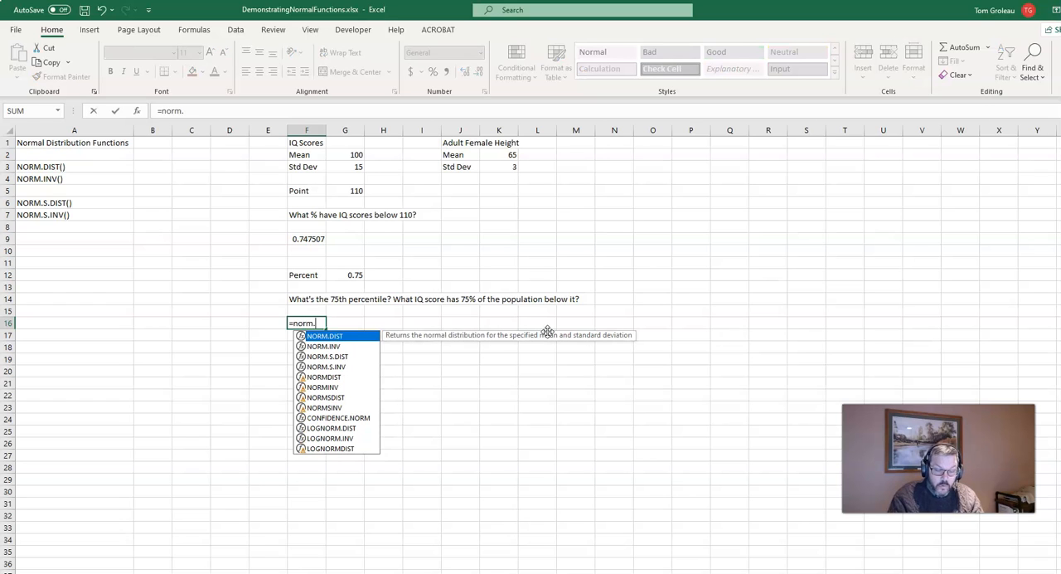
{"action": "type", "text": "inv("}
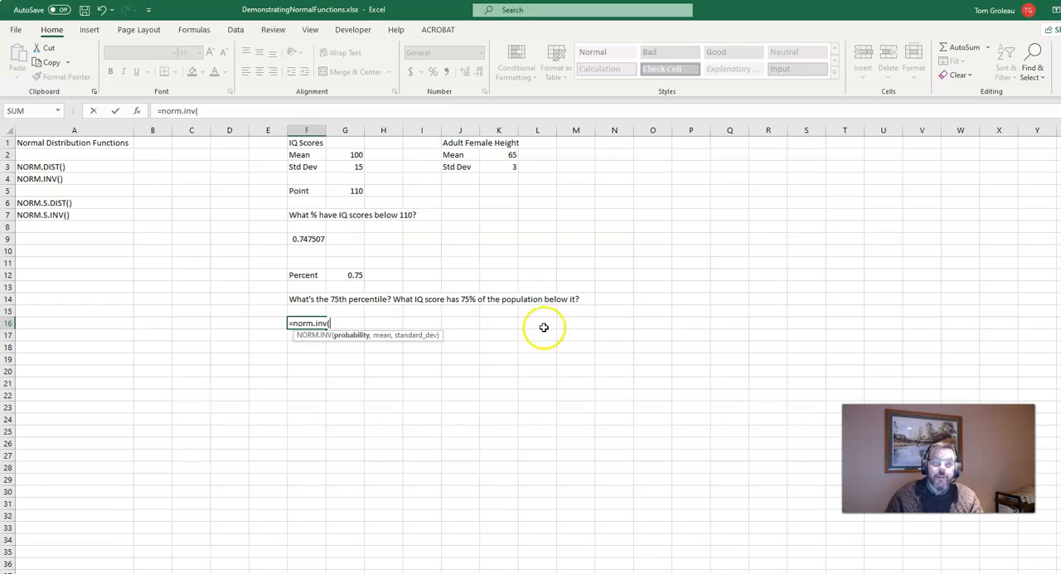
{"action": "left_click", "coordinate": [345, 275]}
{"action": "type", "text": ","}
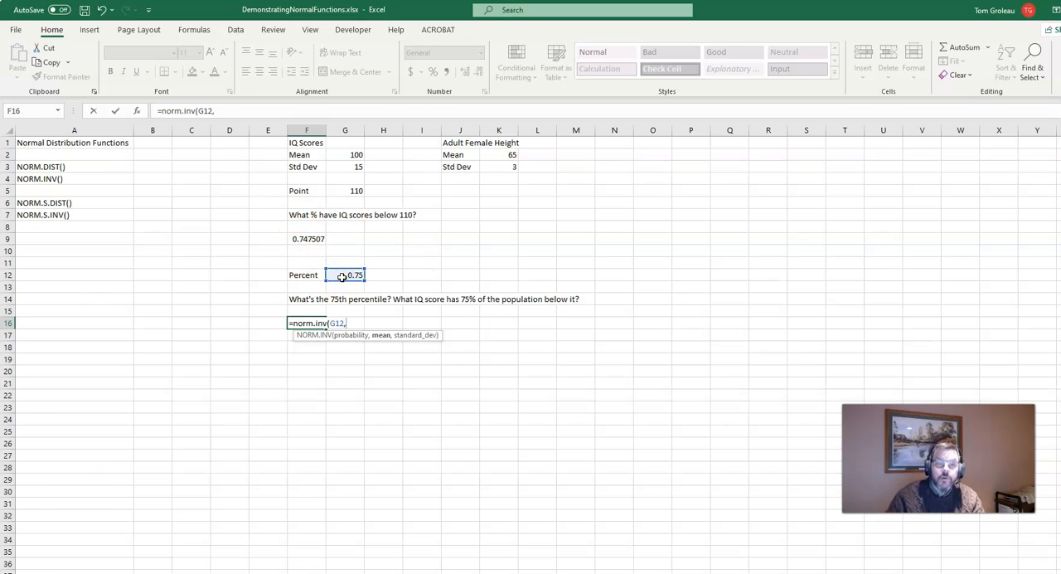
{"action": "left_click", "coordinate": [344, 156]}
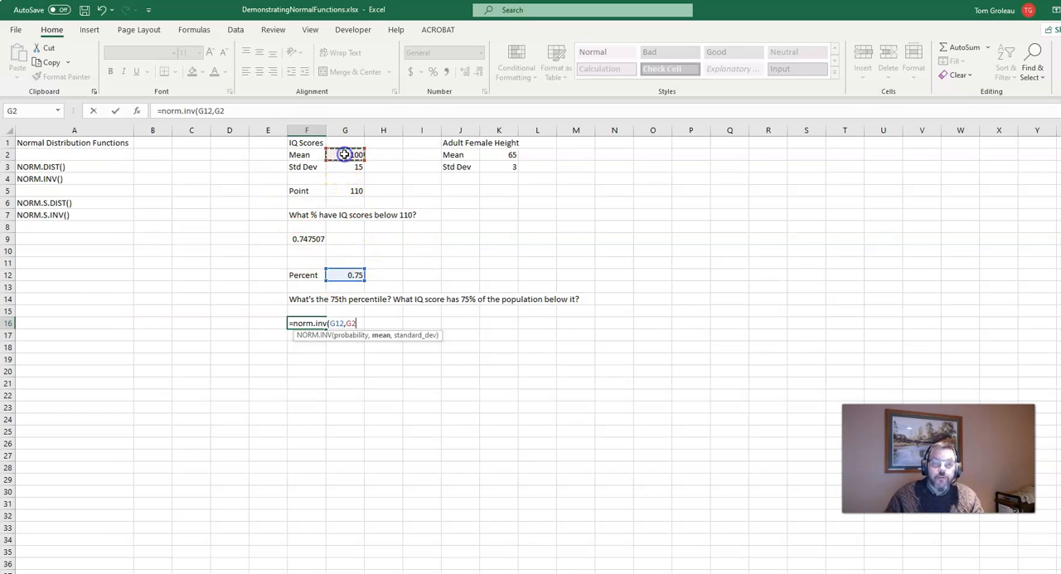
{"action": "type", "text": ","}
{"action": "left_click", "coordinate": [345, 167]}
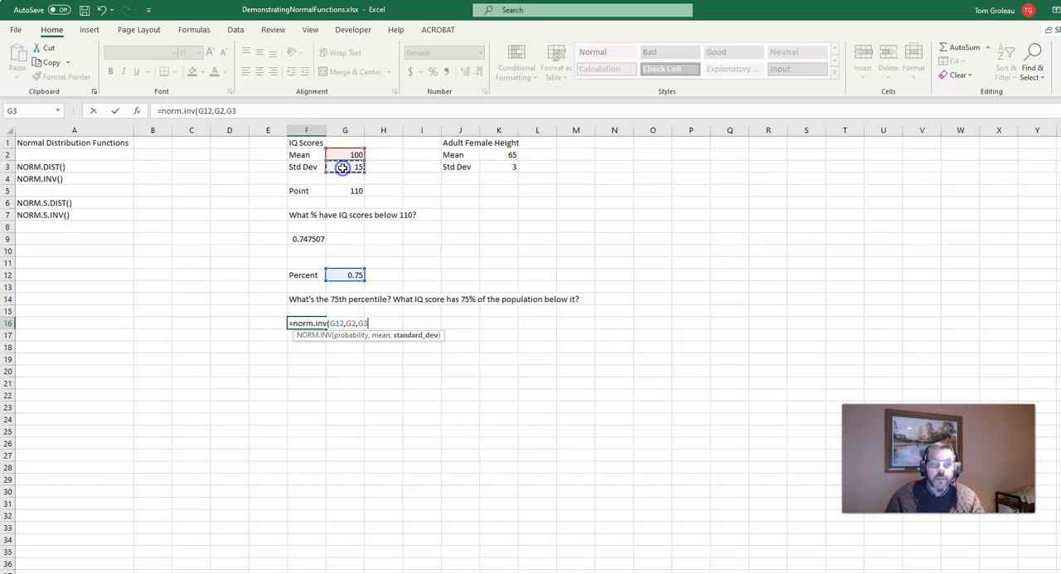
{"action": "type", "text": ")"}
{"action": "key", "text": "Return"}
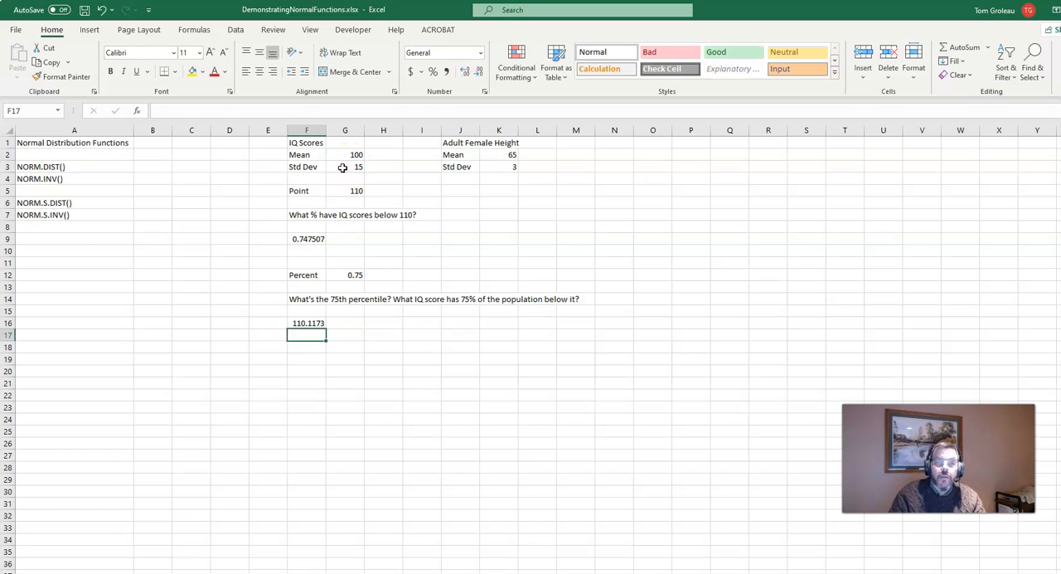
Review the NORM.DIST formula in F9 and the NORM.INV formula in F16.
{"action": "key", "text": "Up"}
{"action": "key", "text": "Up"}
{"action": "key", "text": "Up"}
{"action": "key", "text": "Up"}
{"action": "key", "text": "Up"}
{"action": "key", "text": "Up"}
{"action": "key", "text": "Up"}
{"action": "key", "text": "Up"}
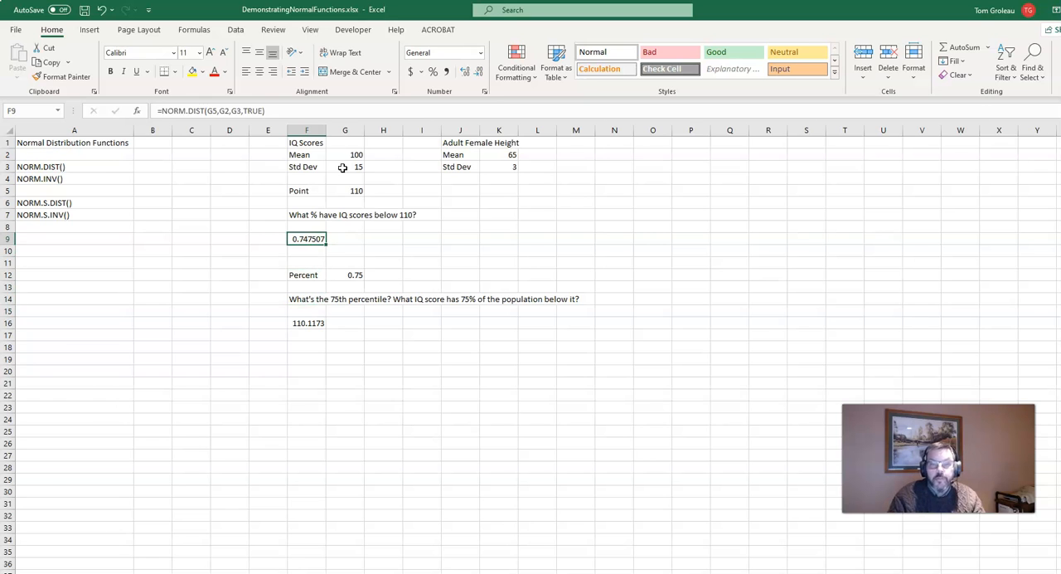
{"action": "key", "text": "Down"}
{"action": "key", "text": "Down"}
{"action": "key", "text": "Down"}
{"action": "key", "text": "Down"}
{"action": "key", "text": "Down"}
{"action": "key", "text": "Down"}
{"action": "key", "text": "Down"}
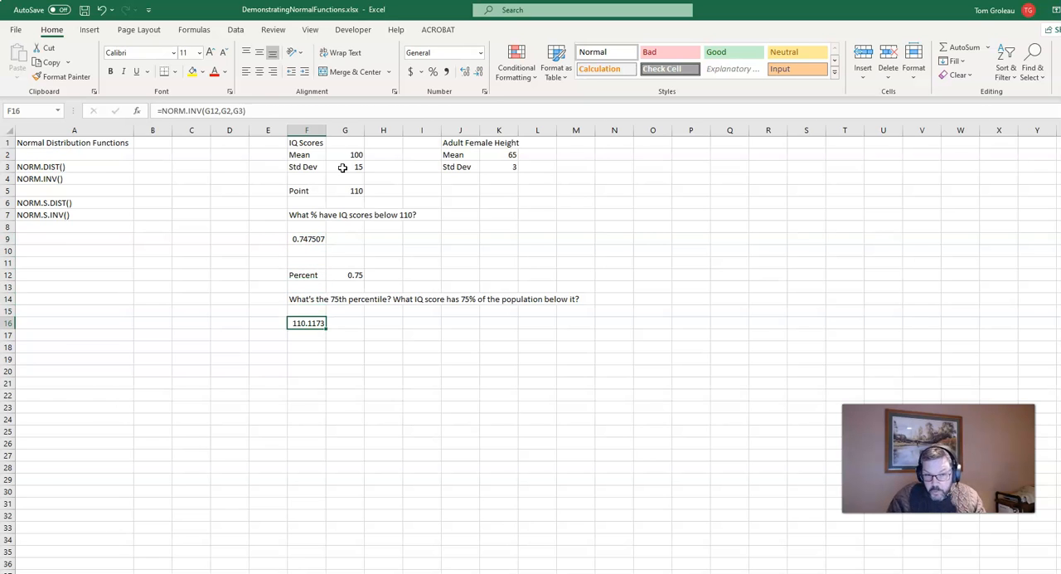
Delete the empty columns D and E before the IQ Scores data.
{"action": "left_click", "coordinate": [226, 130]}
{"action": "left_click_drag", "start_coordinate": [225, 131], "coordinate": [254, 126]}
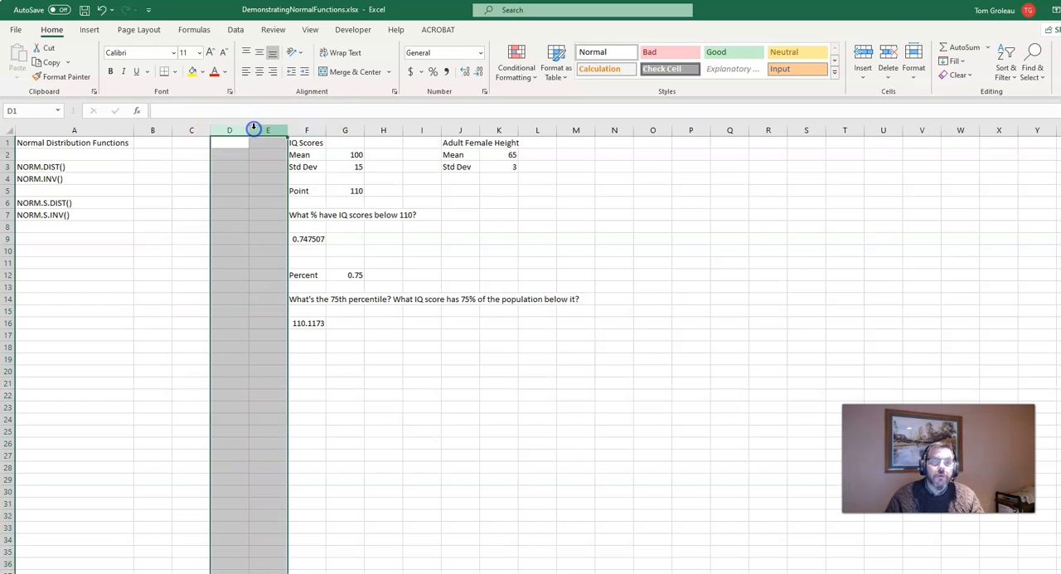
{"action": "right_click", "coordinate": [244, 132]}
{"action": "left_click", "coordinate": [267, 246]}
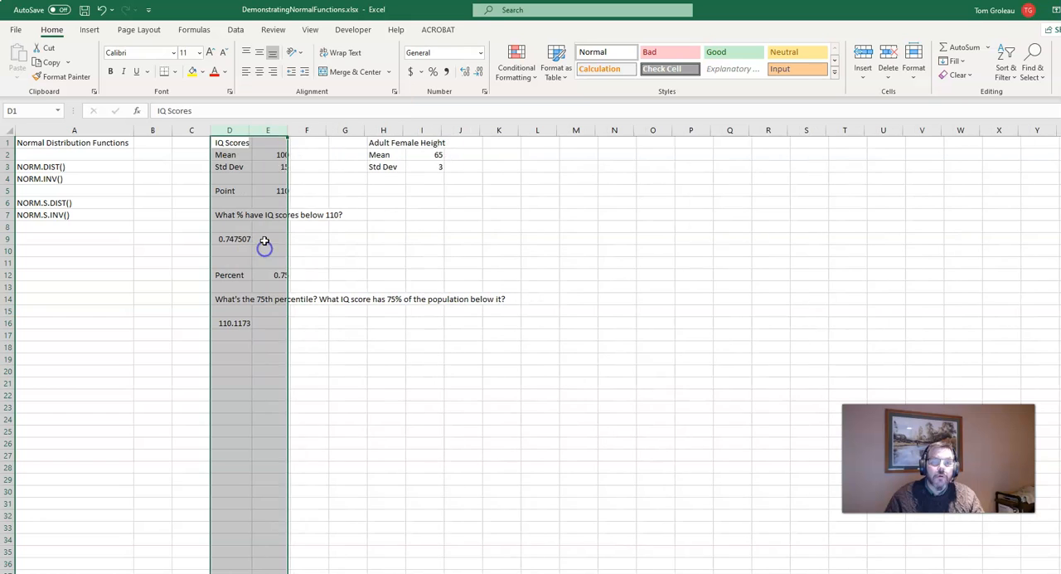
Insert four columns at column F to put more space between the IQ Scores and Adult Female Height data.
{"action": "left_click_drag", "start_coordinate": [309, 130], "coordinate": [348, 130]}
{"action": "right_click", "coordinate": [352, 132]}
{"action": "left_click", "coordinate": [384, 248]}
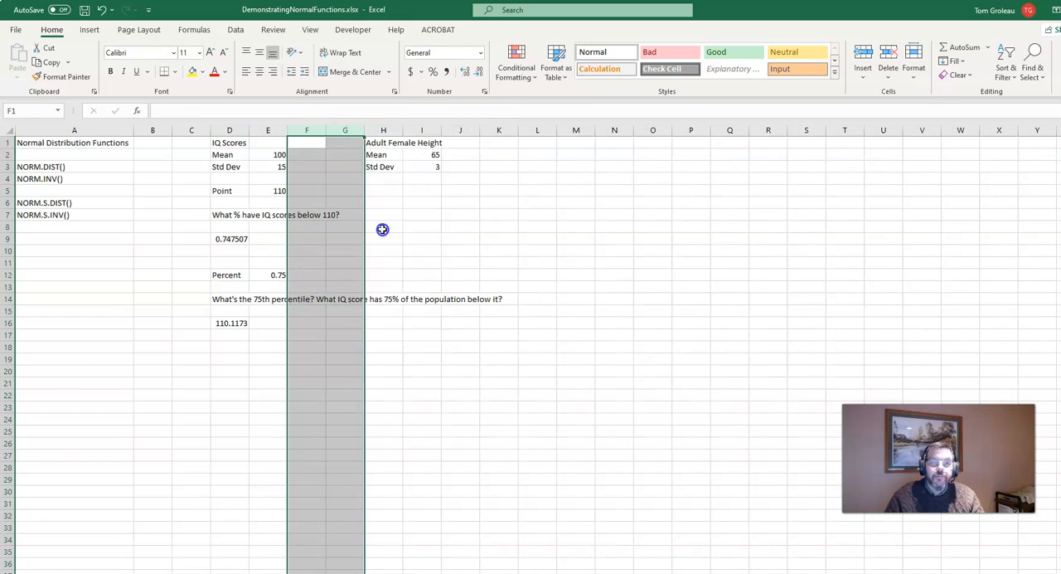
{"action": "right_click", "coordinate": [346, 135]}
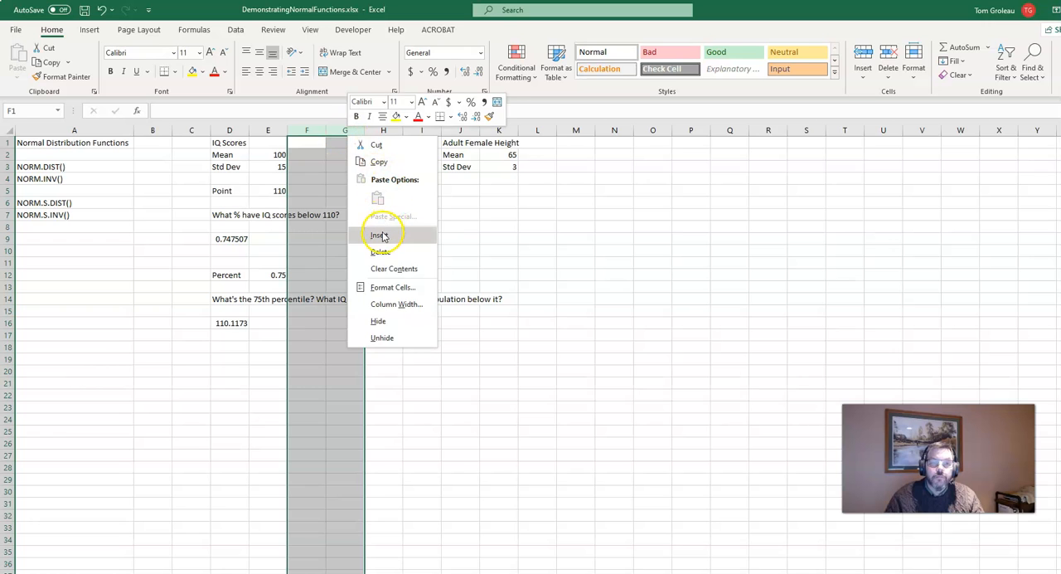
{"action": "left_click", "coordinate": [383, 232]}
Add the label "Point" in cell L5 with the value 67 beside it in M5.
{"action": "left_click", "coordinate": [520, 240]}
{"action": "left_click", "coordinate": [533, 191]}
{"action": "type", "text": "Point"}
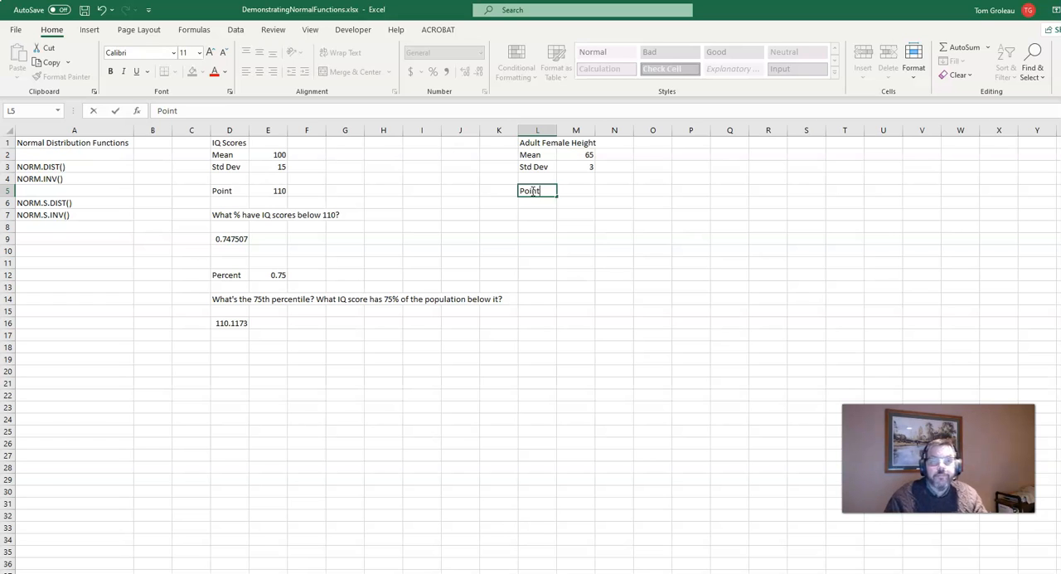
{"action": "key", "text": "Tab"}
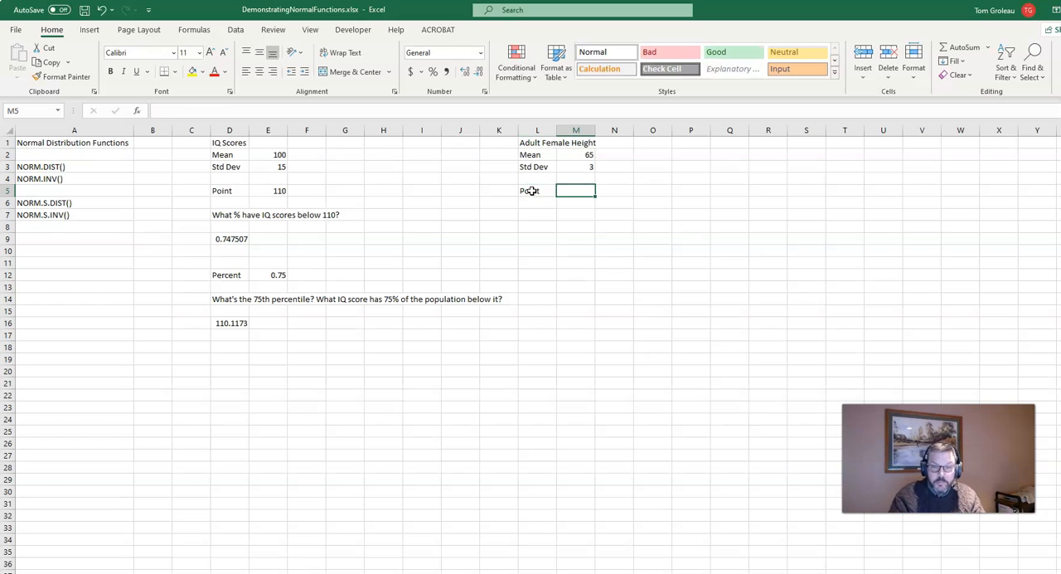
{"action": "type", "text": "67"}
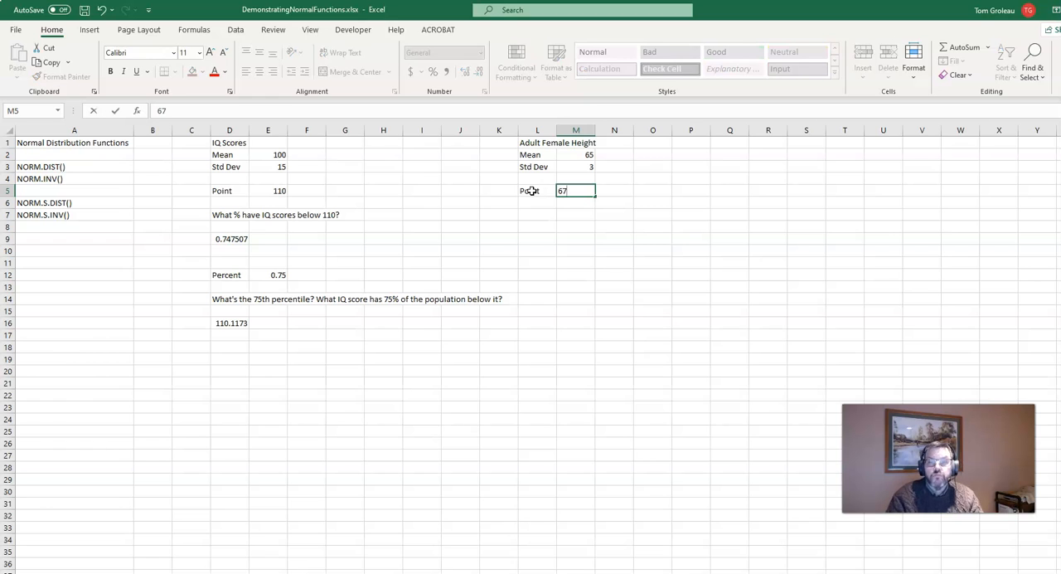
{"action": "key", "text": "Return"}
{"action": "key", "text": "Return"}
Enter the question "What % are shorter than 67 inches?" in cell L7.
{"action": "key", "text": "Left"}
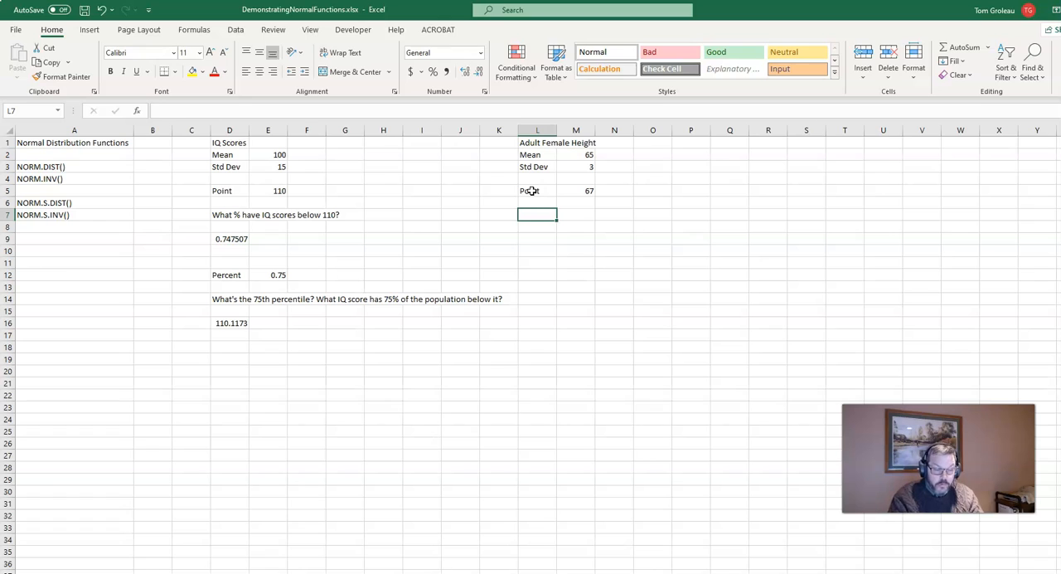
{"action": "type", "text": "What %"}
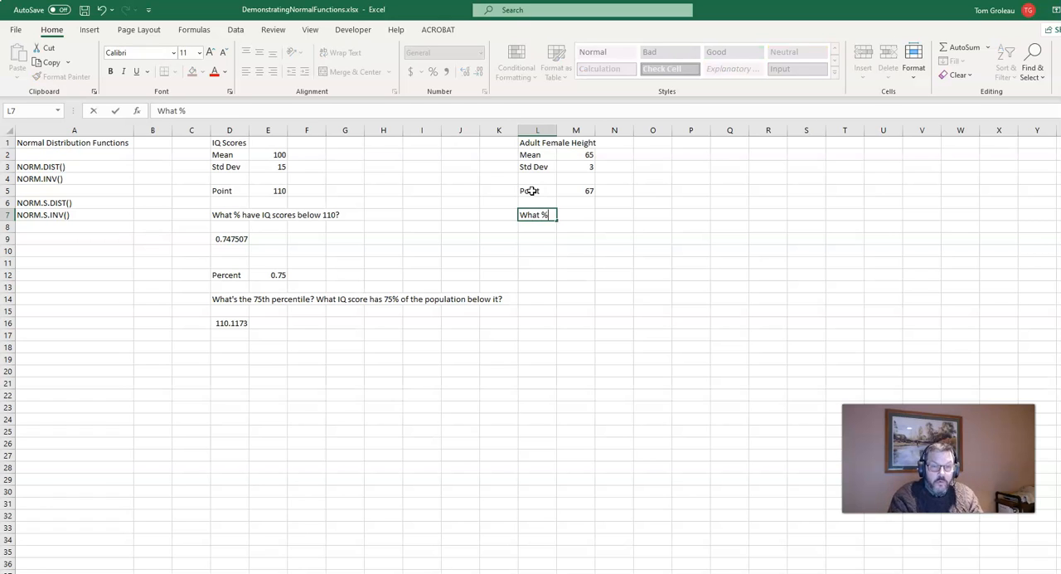
{"action": "type", "text": " are shor"}
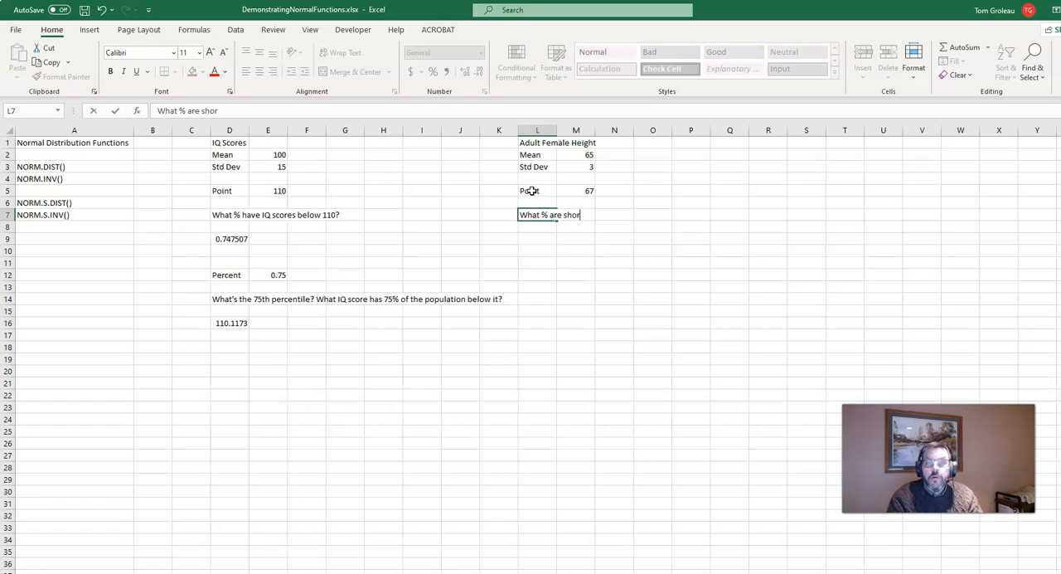
{"action": "type", "text": "ter than 67 inchce"}
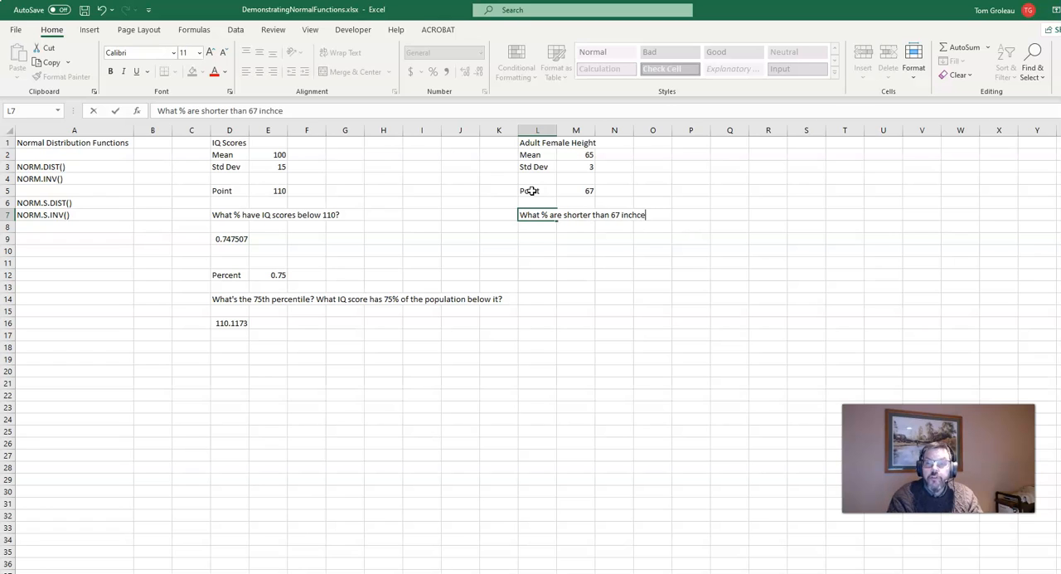
{"action": "key", "text": "BackSpace"}
{"action": "key", "text": "BackSpace"}
{"action": "type", "text": "es"}
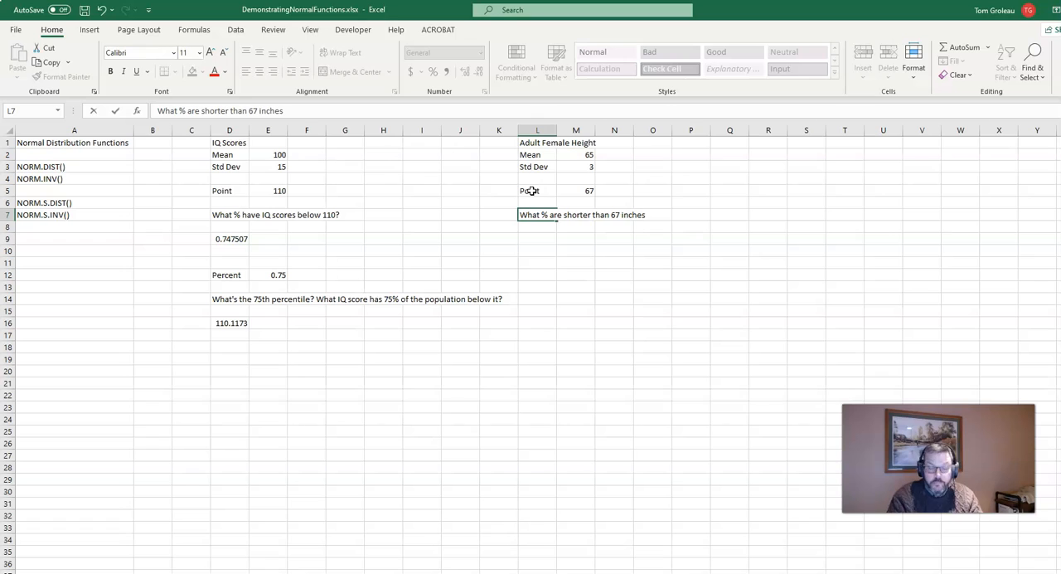
{"action": "key", "text": "Return"}
Select D9 and briefly show the worksheet's formulas to examine its cell references, returning to the values view.
{"action": "key", "text": "Down"}
{"action": "key", "text": "Left"}
{"action": "key", "text": "Left"}
{"action": "key", "text": "Left"}
{"action": "key", "text": "Left"}
{"action": "key", "text": "Left"}
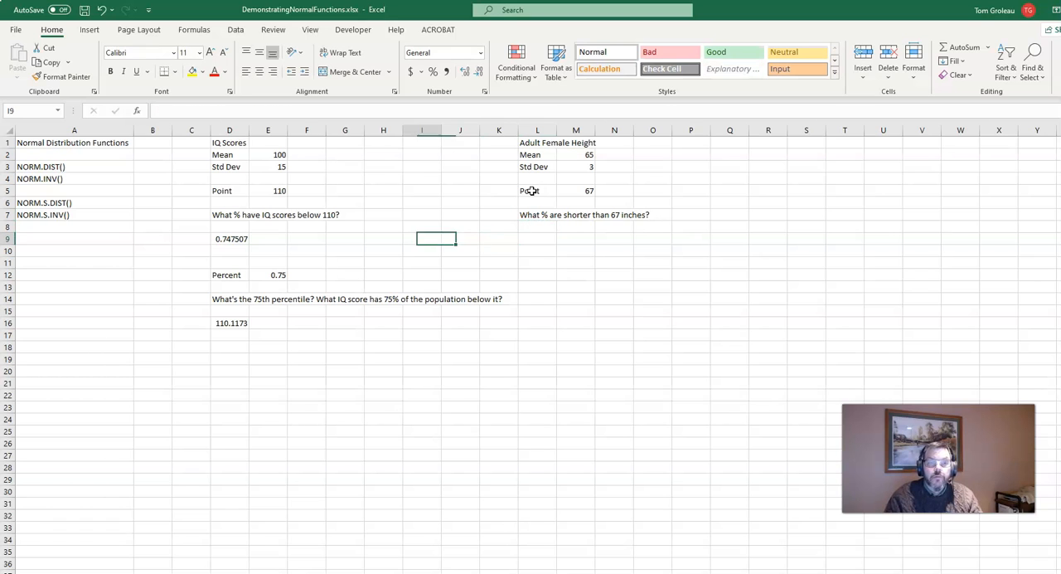
{"action": "key", "text": "Left"}
{"action": "key", "text": "Left"}
{"action": "key", "text": "Left"}
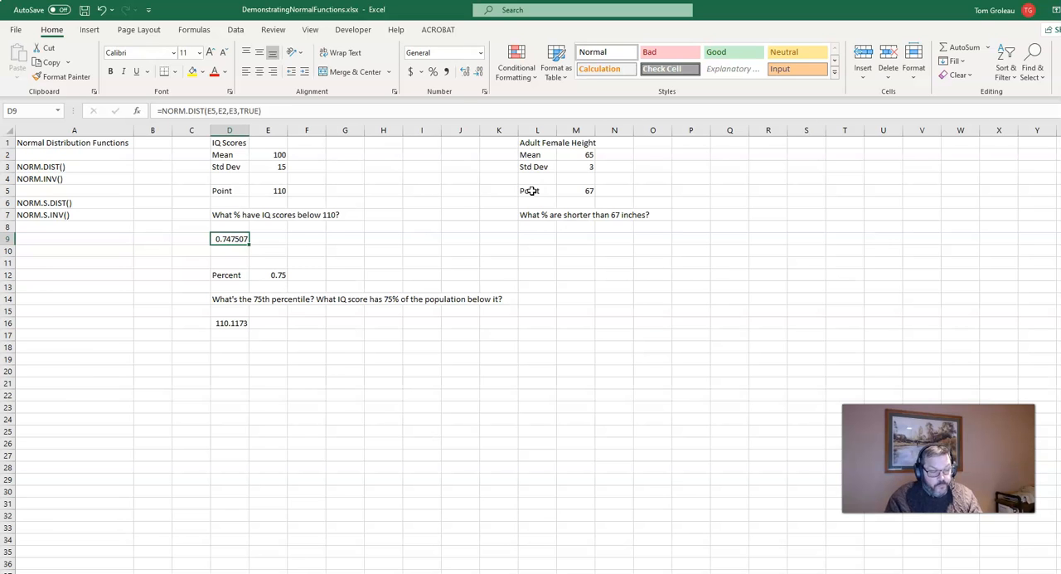
{"action": "key", "text": "ctrl+grave"}
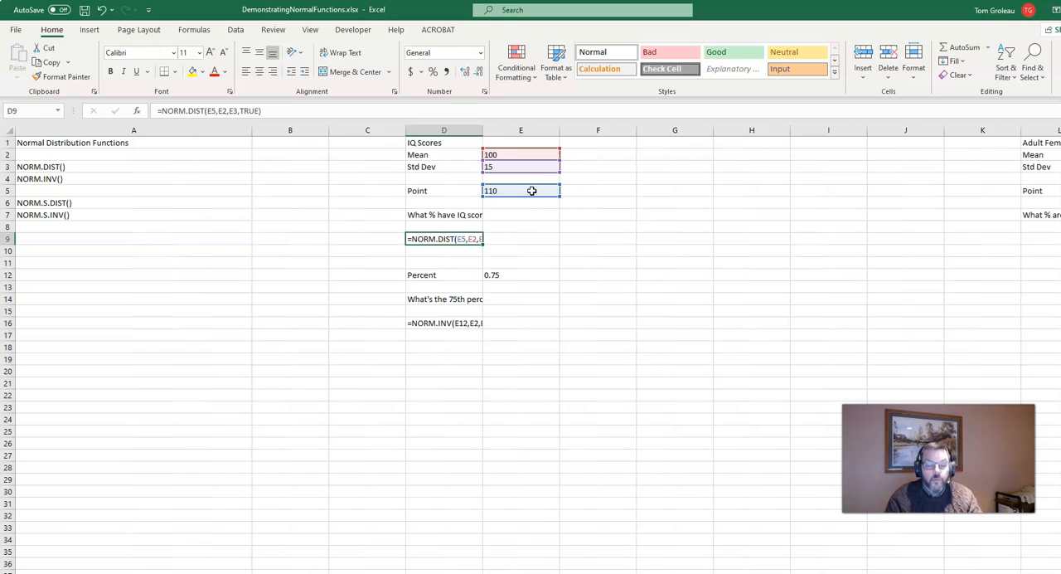
{"action": "key", "text": "ctrl+grave"}
Copy the NORM.DIST formula from D9 into L9 for the height data.
{"action": "key", "text": "ctrl+c"}
{"action": "key", "text": "Right"}
{"action": "key", "text": "Right"}
{"action": "key", "text": "Right"}
{"action": "key", "text": "Right"}
{"action": "key", "text": "Right"}
{"action": "key", "text": "Right"}
{"action": "key", "text": "Right"}
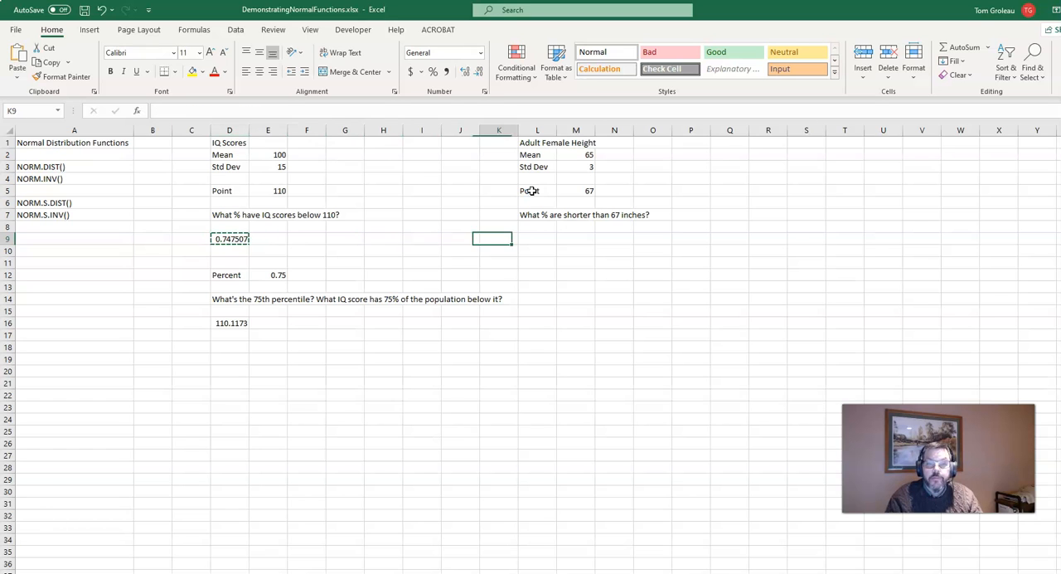
{"action": "key", "text": "Right"}
{"action": "key", "text": "ctrl+v"}
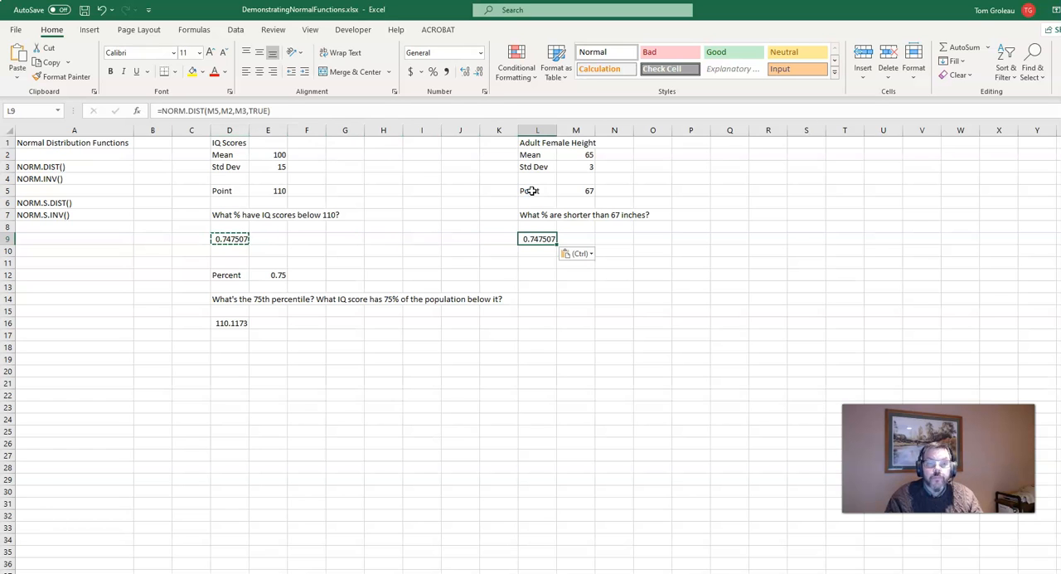
Copy the Percent label and its value from D12:E12 to L12:M12.
{"action": "key", "text": "Down"}
{"action": "key", "text": "Down"}
{"action": "key", "text": "Down"}
{"action": "key", "text": "Left"}
{"action": "key", "text": "Left"}
{"action": "key", "text": "Left"}
{"action": "key", "text": "Left"}
{"action": "key", "text": "Left"}
{"action": "key", "text": "Left"}
{"action": "key", "text": "Left"}
{"action": "key", "text": "Left"}
{"action": "key", "text": "shift+Right"}
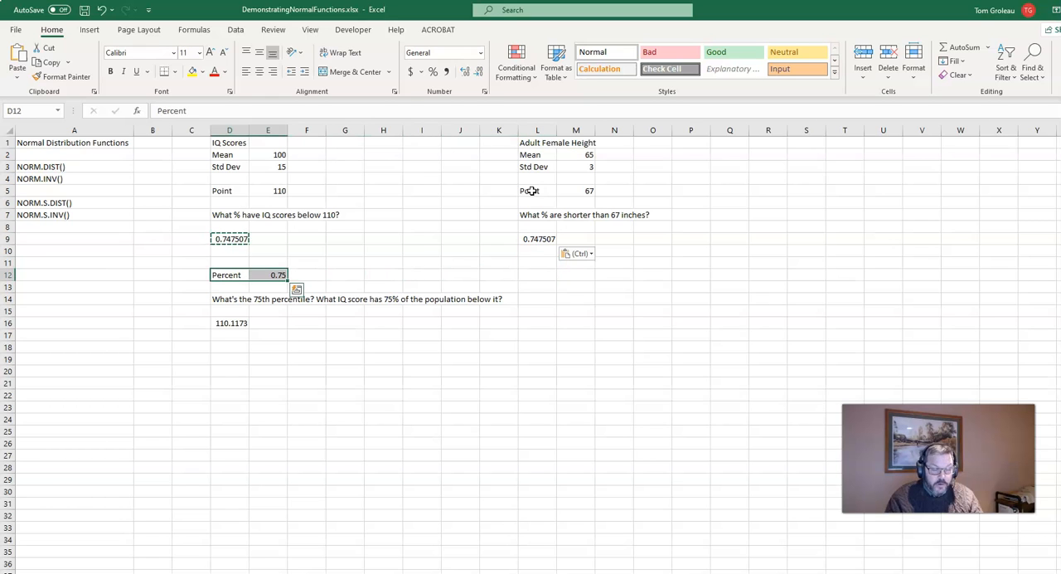
{"action": "key", "text": "ctrl+c"}
{"action": "key", "text": "Right"}
{"action": "key", "text": "Right"}
{"action": "key", "text": "Right"}
{"action": "key", "text": "Right"}
{"action": "key", "text": "Right"}
{"action": "key", "text": "Right"}
{"action": "key", "text": "Right"}
{"action": "key", "text": "Right"}
{"action": "key", "text": "ctrl+v"}
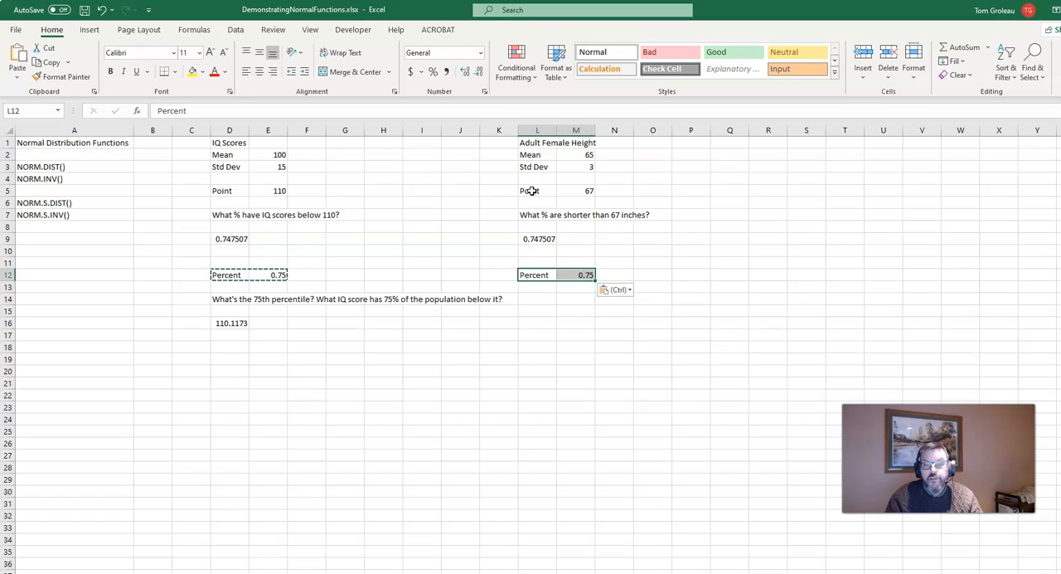
Copy the NORM.INV formula from D16 into L16 for the height data.
{"action": "key", "text": "Down"}
{"action": "key", "text": "Down"}
{"action": "key", "text": "Down"}
{"action": "key", "text": "Down"}
{"action": "key", "text": "Left"}
{"action": "key", "text": "Left"}
{"action": "key", "text": "Left"}
{"action": "key", "text": "Left"}
{"action": "key", "text": "Left"}
{"action": "key", "text": "Left"}
{"action": "key", "text": "Left"}
{"action": "key", "text": "Left"}
{"action": "key", "text": "ctrl+c"}
{"action": "key", "text": "Right"}
{"action": "key", "text": "Right"}
{"action": "key", "text": "Right"}
{"action": "key", "text": "Right"}
{"action": "key", "text": "Right"}
{"action": "key", "text": "Right"}
{"action": "key", "text": "Right"}
{"action": "key", "text": "Right"}
{"action": "key", "text": "ctrl+v"}
Enter the question "What's the 75% for height?" in cell L14.
{"action": "key", "text": "Up"}
{"action": "key", "text": "Up"}
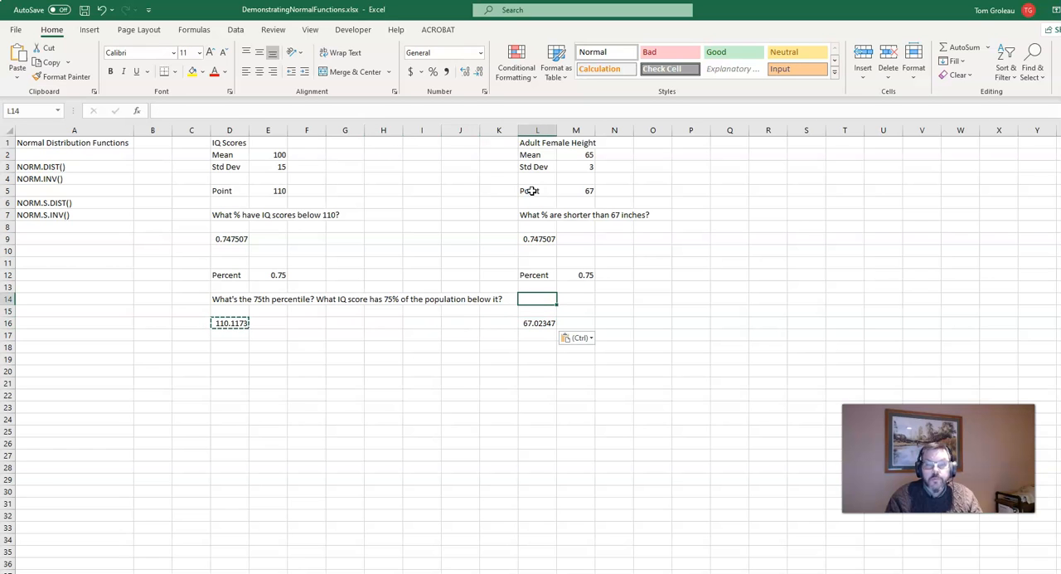
{"action": "type", "text": "What's the 7"}
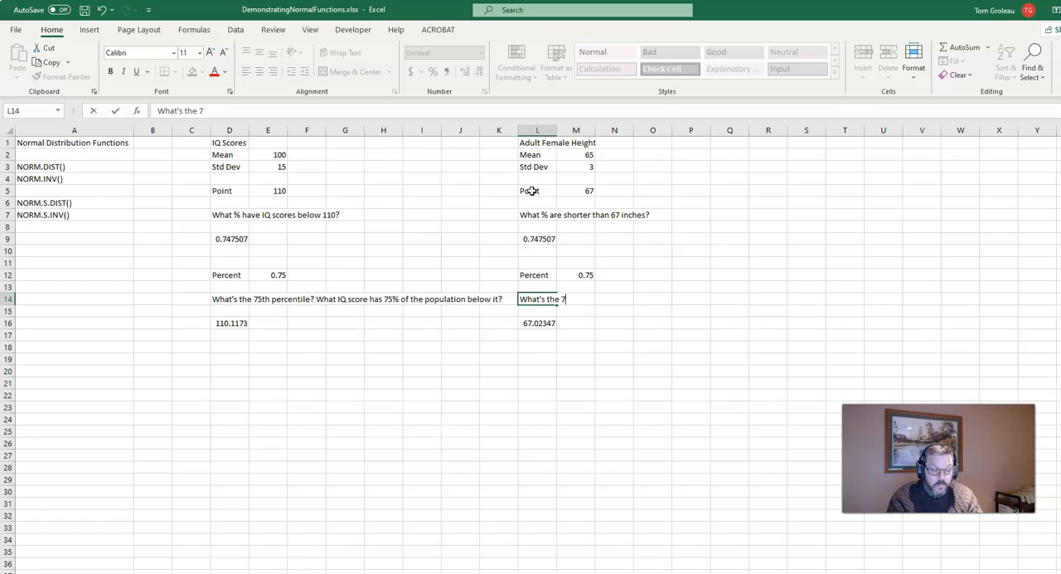
{"action": "type", "text": "5% high"}
{"action": "key", "text": "BackSpace"}
{"action": "key", "text": "BackSpace"}
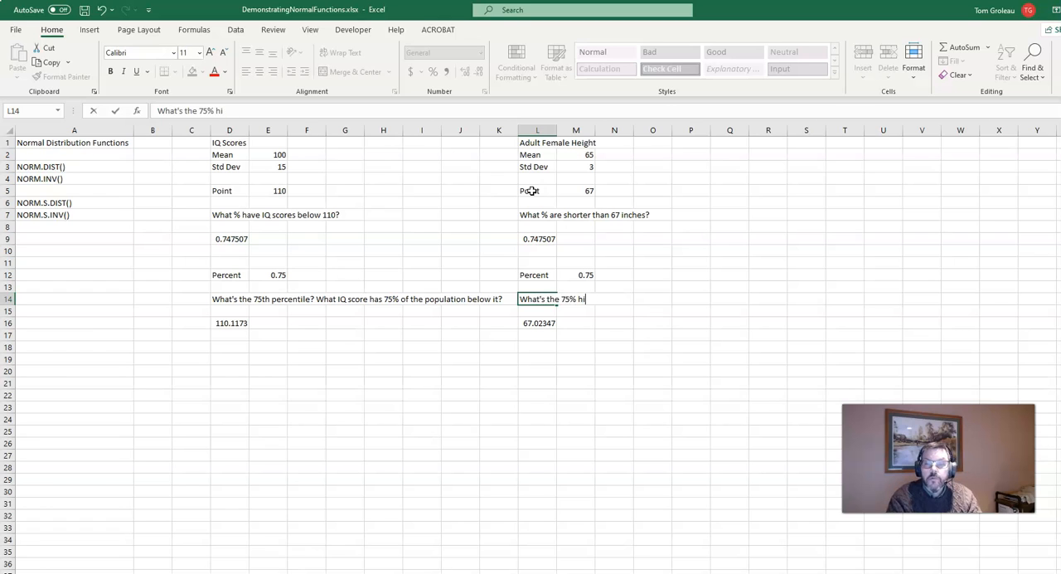
{"action": "key", "text": "BackSpace"}
{"action": "key", "text": "BackSpace"}
{"action": "type", "text": "for"}
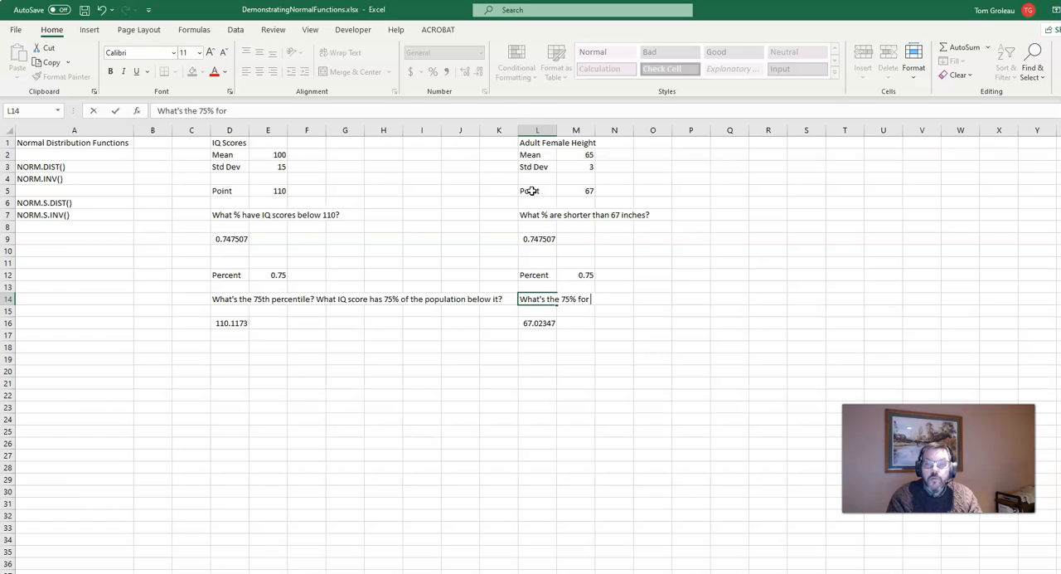
{"action": "type", "text": " height?"}
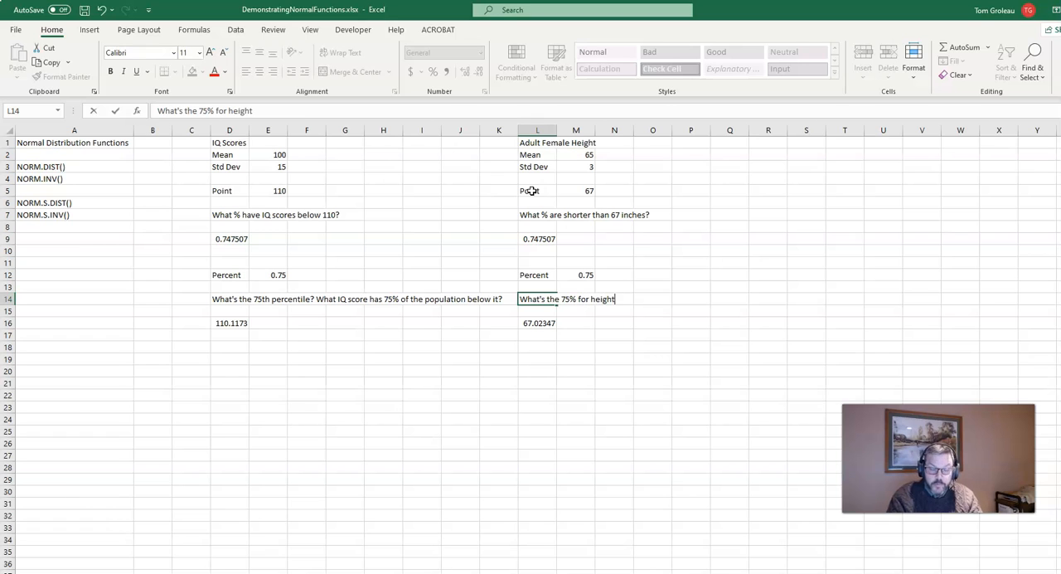
{"action": "key", "text": "Return"}
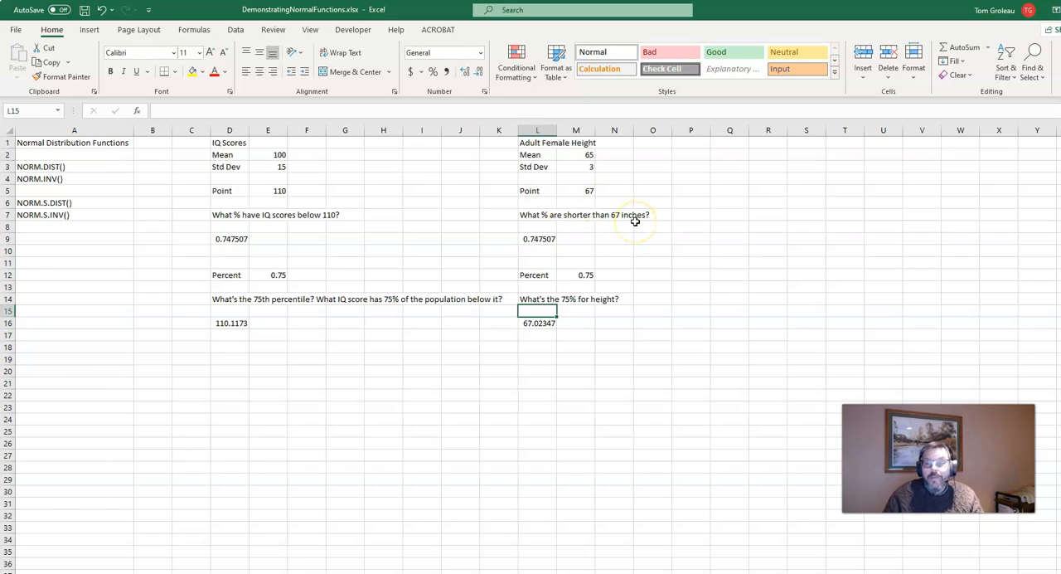
Set the IQ point in E5 to 15 and the height point in M5 to 68.
{"action": "left_click", "coordinate": [268, 193]}
{"action": "type", "text": "15"}
{"action": "key", "text": "Right"}
{"action": "key", "text": "Right"}
{"action": "key", "text": "Right"}
{"action": "key", "text": "Right"}
{"action": "key", "text": "Right"}
{"action": "key", "text": "Right"}
{"action": "key", "text": "Right"}
{"action": "key", "text": "Right"}
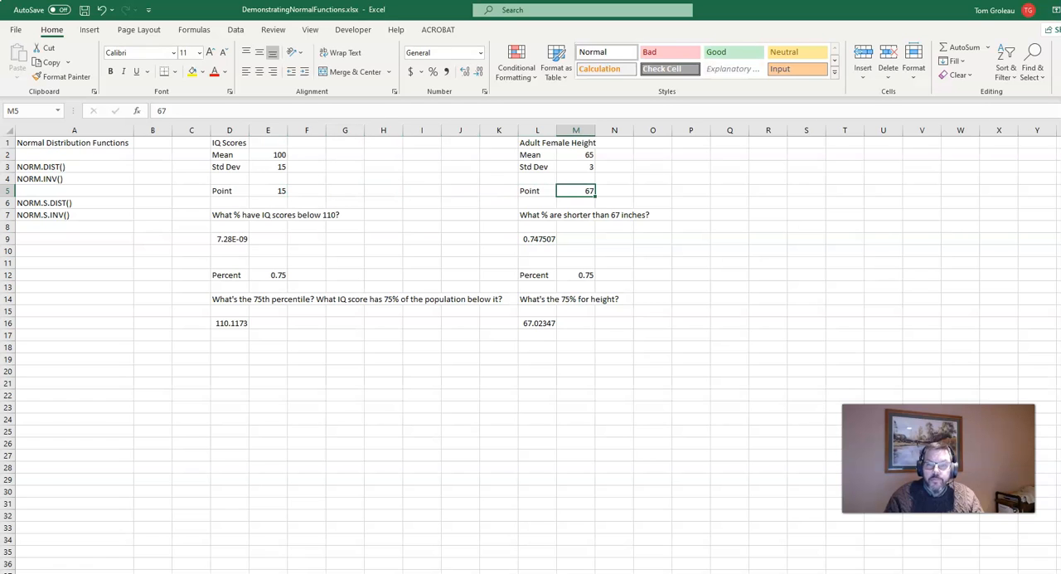
{"action": "type", "text": "68"}
{"action": "key", "text": "Return"}
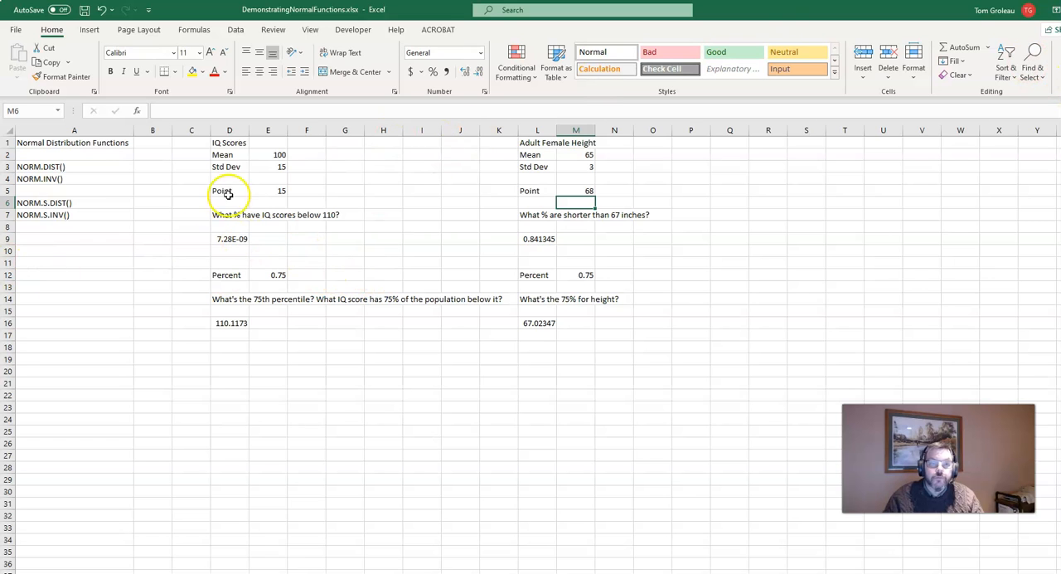
Correct the IQ point in E5 to 115.
{"action": "left_click", "coordinate": [264, 191]}
{"action": "type", "text": "115"}
{"action": "key", "text": "Return"}
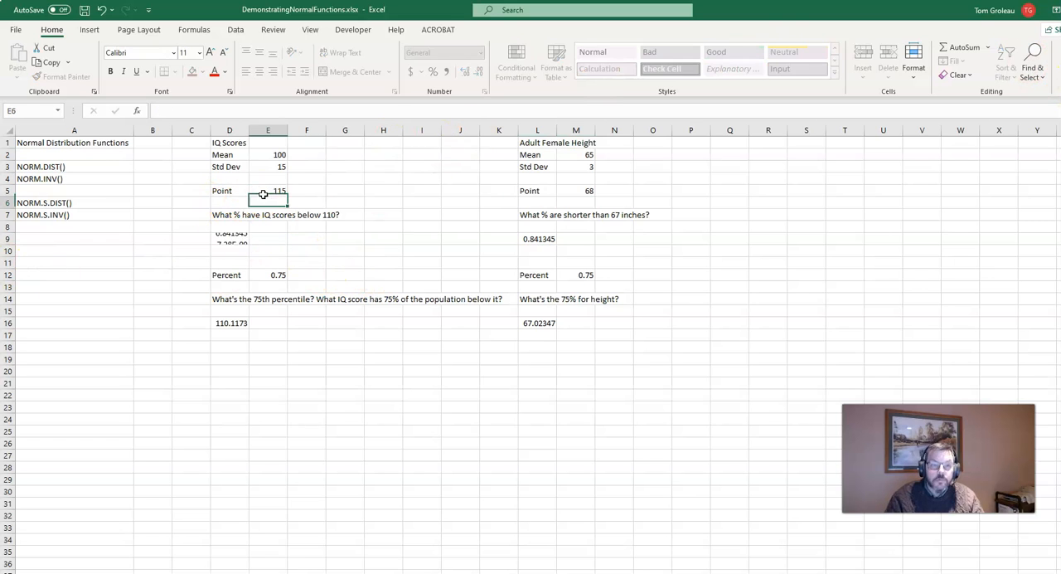
Compare the NORM.DIST results in D9 and L9, and review the function names listed in A3:A4 and A6:A7.
{"action": "left_click", "coordinate": [270, 277]}
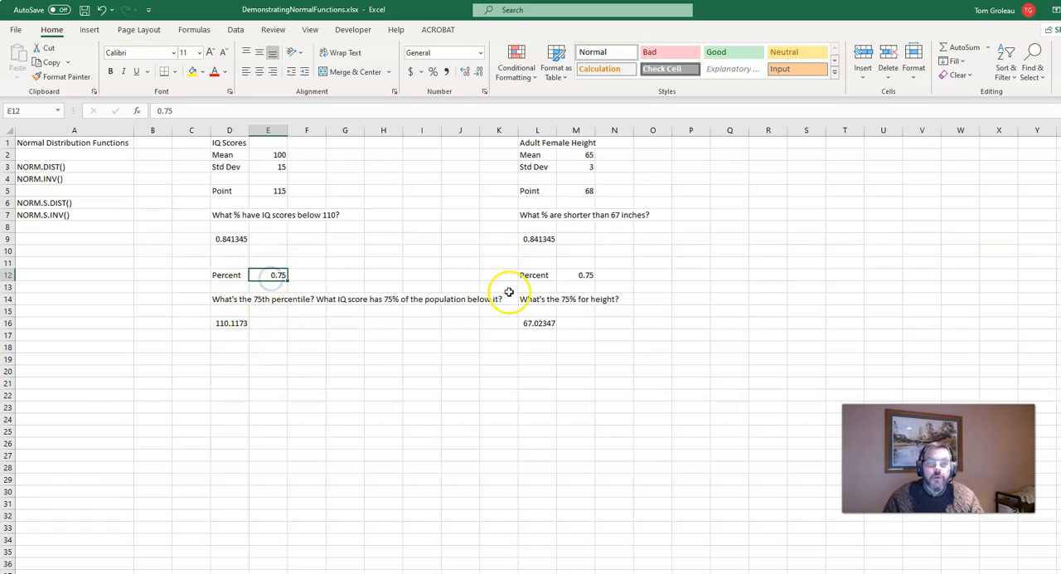
{"action": "left_click", "coordinate": [541, 239]}
{"action": "left_click", "coordinate": [217, 237]}
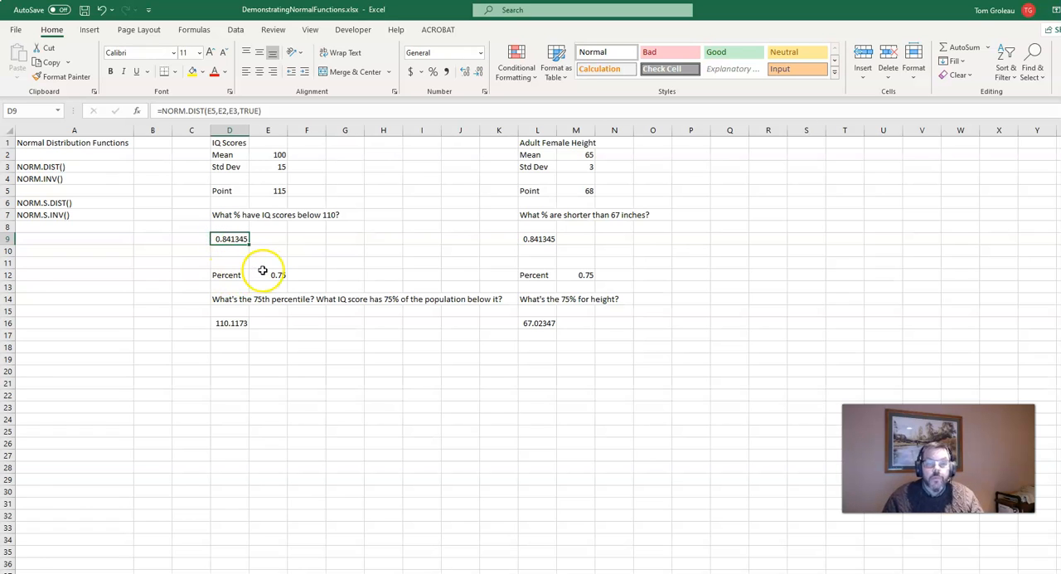
{"action": "left_click", "coordinate": [613, 381]}
{"action": "left_click_drag", "start_coordinate": [73, 168], "coordinate": [69, 180]}
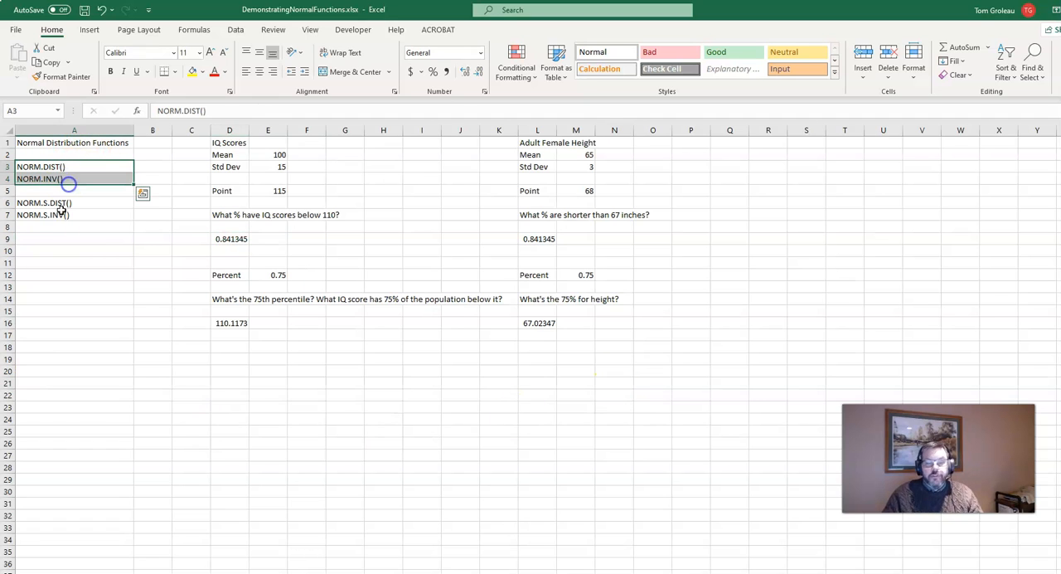
{"action": "left_click", "coordinate": [96, 334]}
{"action": "left_click_drag", "start_coordinate": [53, 202], "coordinate": [52, 216]}
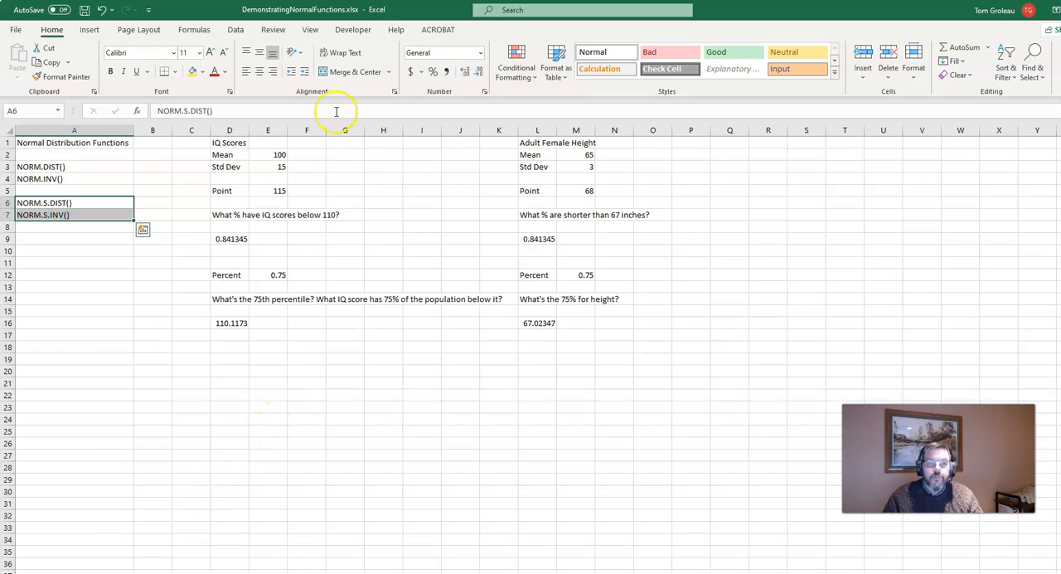
Restore the IQ point in E5 to 110 and the height point in M5 to 67.
{"action": "left_click", "coordinate": [274, 189]}
{"action": "type", "text": "1"}
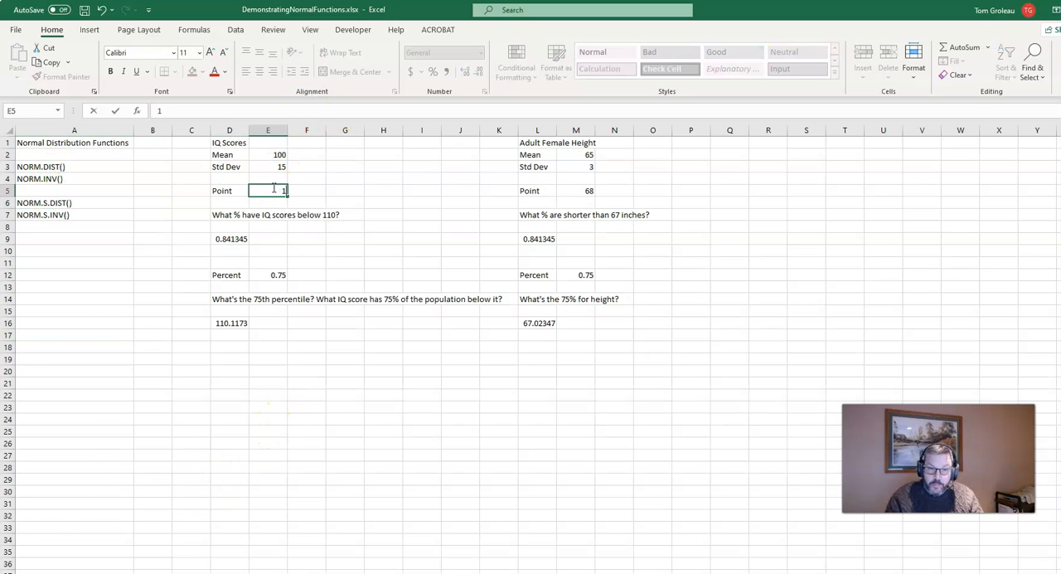
{"action": "type", "text": "10"}
{"action": "key", "text": "Right"}
{"action": "key", "text": "Right"}
{"action": "key", "text": "Right"}
{"action": "key", "text": "Right"}
{"action": "key", "text": "Right"}
{"action": "key", "text": "Right"}
{"action": "key", "text": "Right"}
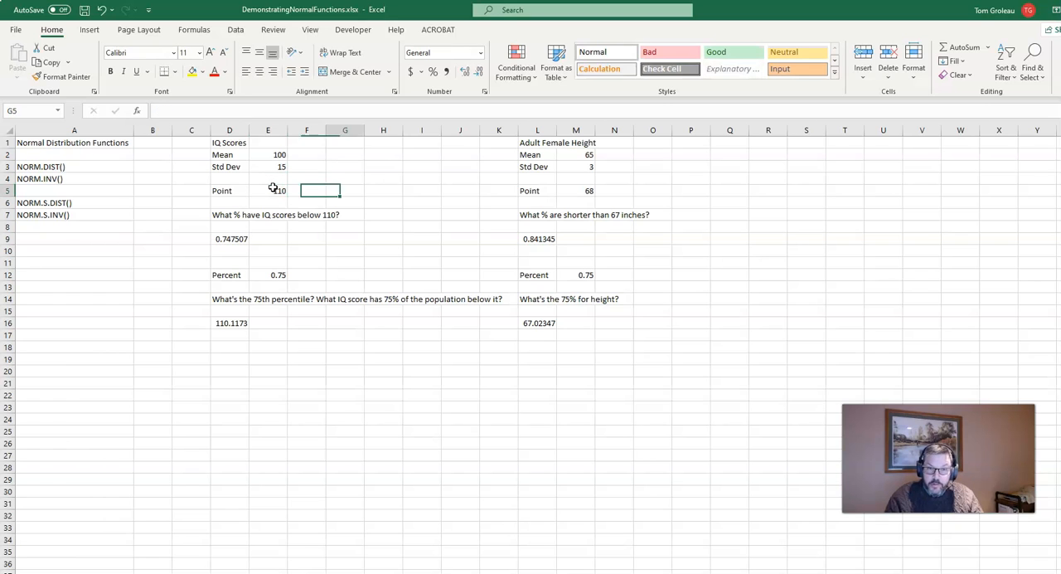
{"action": "key", "text": "Right"}
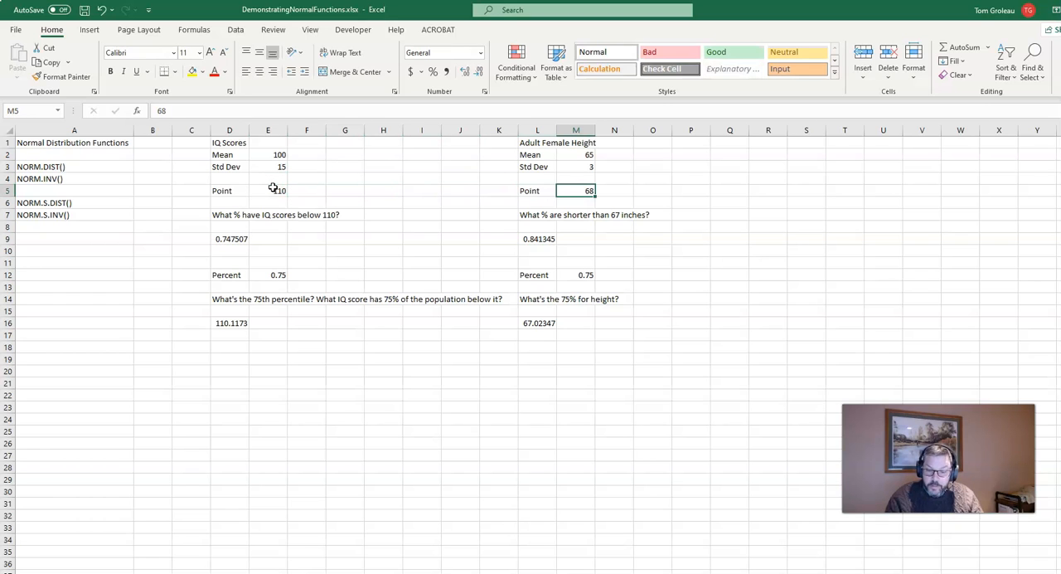
{"action": "type", "text": "67"}
{"action": "key", "text": "Return"}
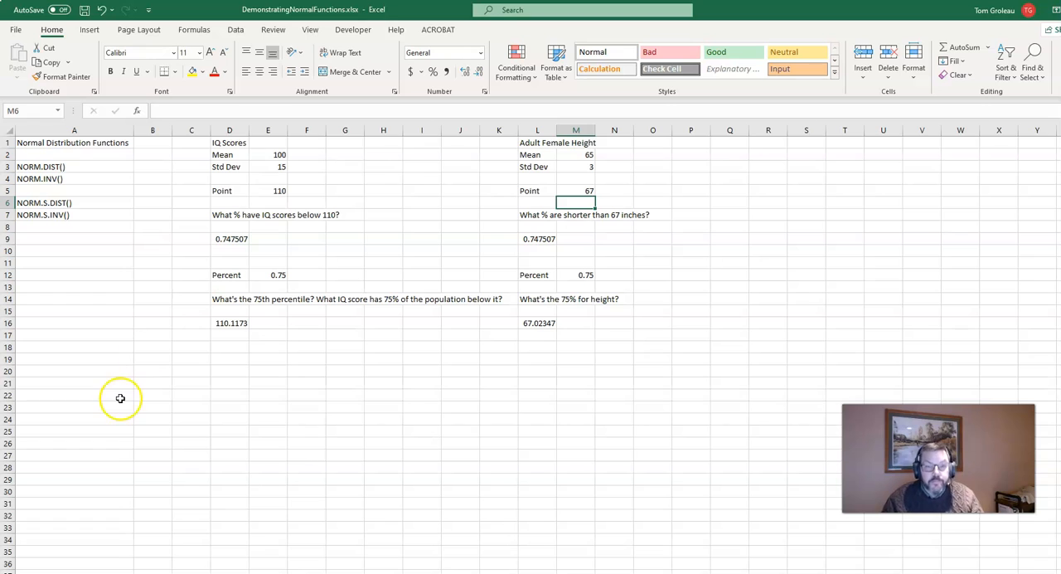
Make the IQ Point label and its value in D5:E5 bold.
{"action": "left_click", "coordinate": [223, 374]}
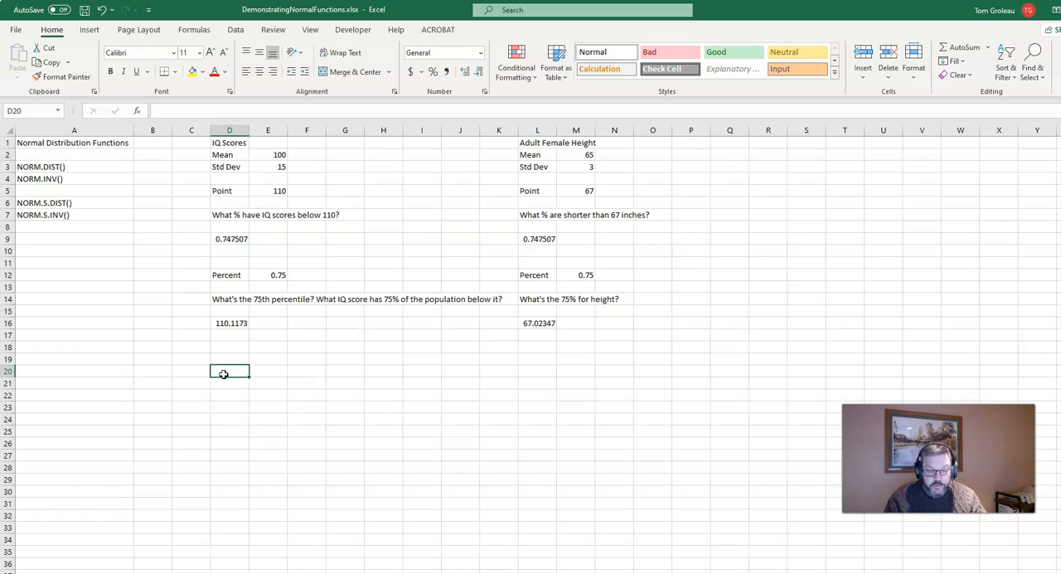
{"action": "key", "text": "Up"}
{"action": "key", "text": "Up"}
{"action": "key", "text": "Up"}
{"action": "key", "text": "Up"}
{"action": "key", "text": "Up"}
{"action": "key", "text": "Up"}
{"action": "key", "text": "Up"}
{"action": "key", "text": "Up"}
{"action": "key", "text": "Up"}
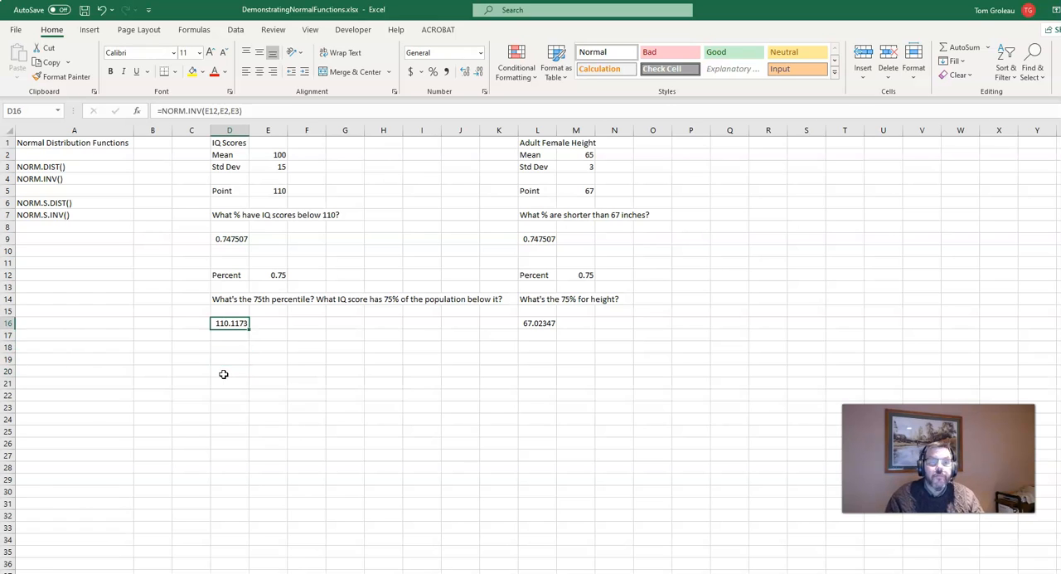
{"action": "key", "text": "Up"}
{"action": "key", "text": "Up"}
{"action": "key", "text": "Up"}
{"action": "key", "text": "Up"}
{"action": "key", "text": "Up"}
{"action": "key", "text": "Up"}
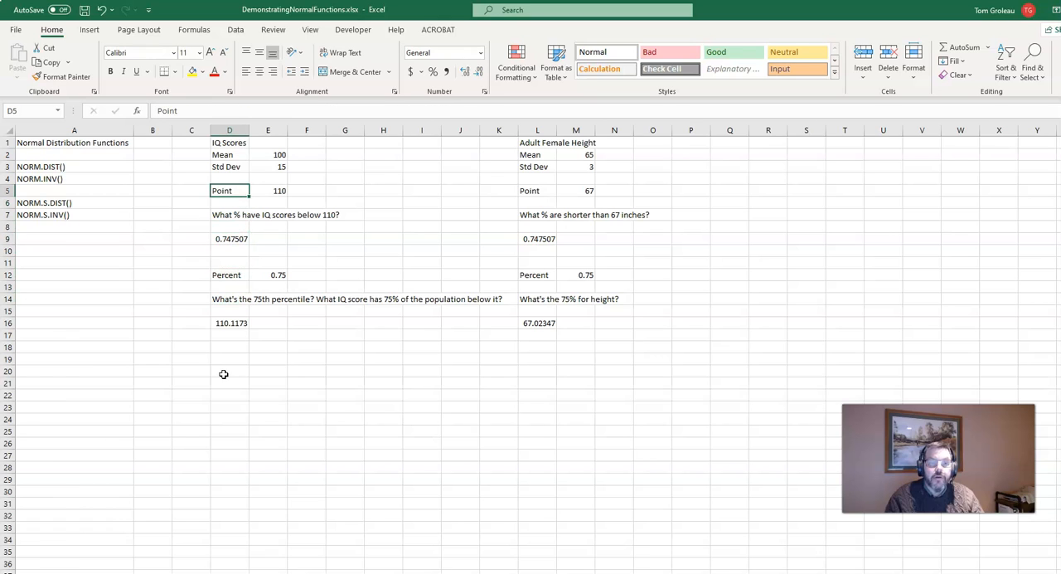
{"action": "key", "text": "shift+Right"}
{"action": "key", "text": "ctrl+b"}
Enter the label "z-score =" in G5, beside the IQ point.
{"action": "key", "text": "Right"}
{"action": "key", "text": "Right"}
{"action": "key", "text": "Right"}
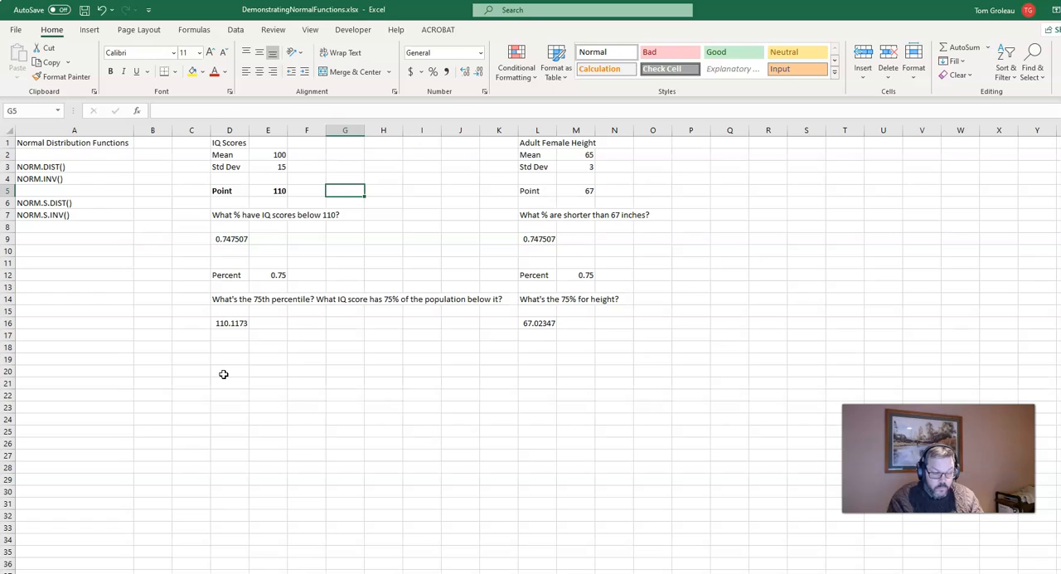
{"action": "type", "text": "z-score ="}
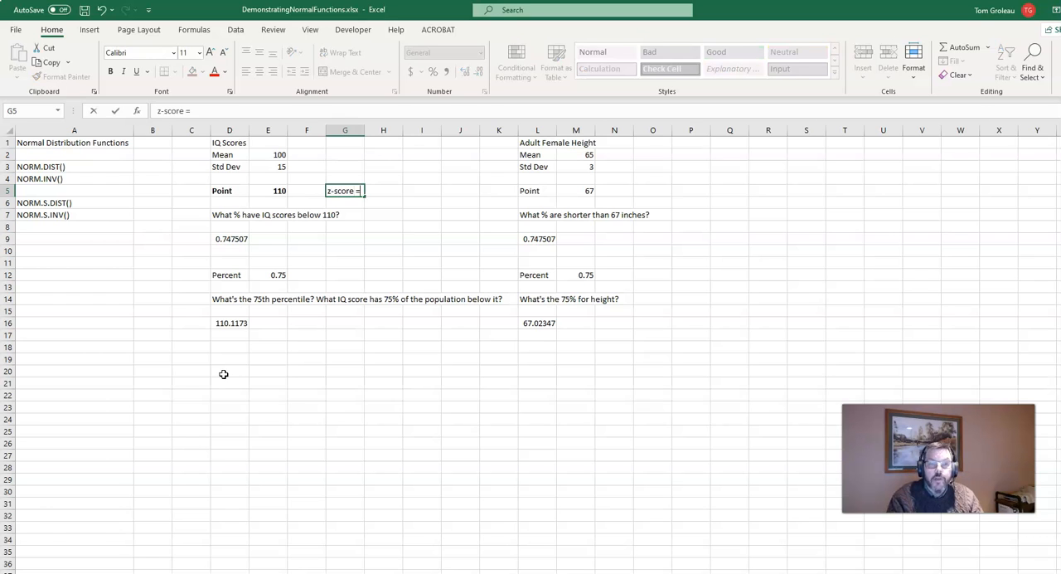
{"action": "key", "text": "Tab"}
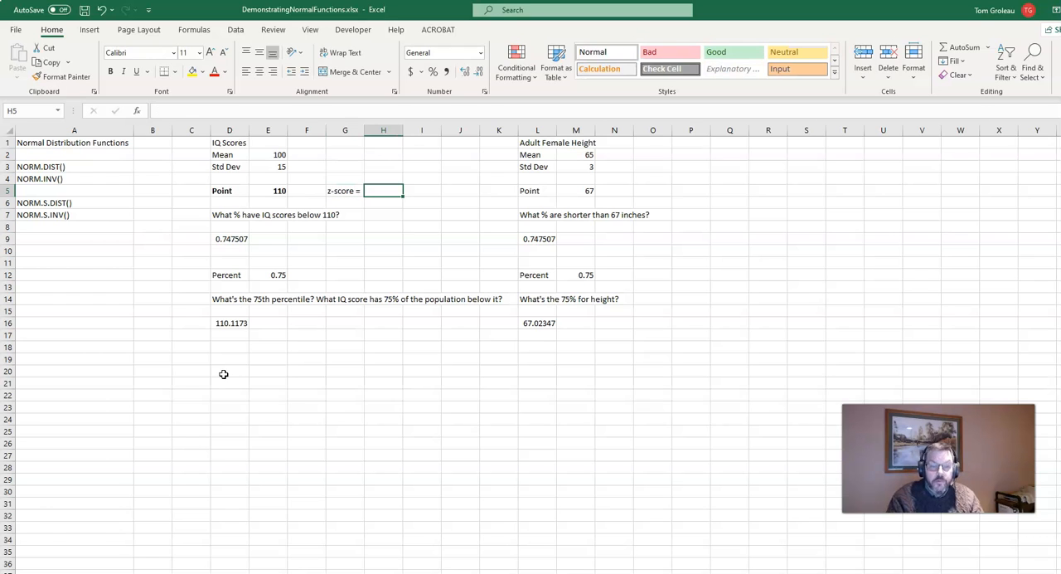
Calculate the z-score of the IQ point in H5 with the formula =(E5-E2)/E3.
{"action": "type", "text": "="}
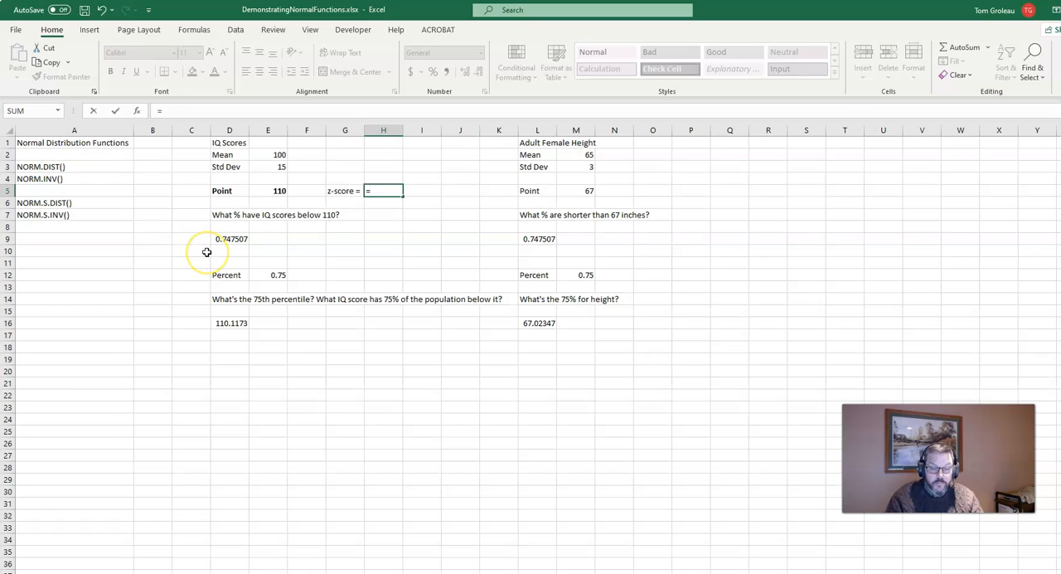
{"action": "type", "text": "("}
{"action": "left_click", "coordinate": [258, 191]}
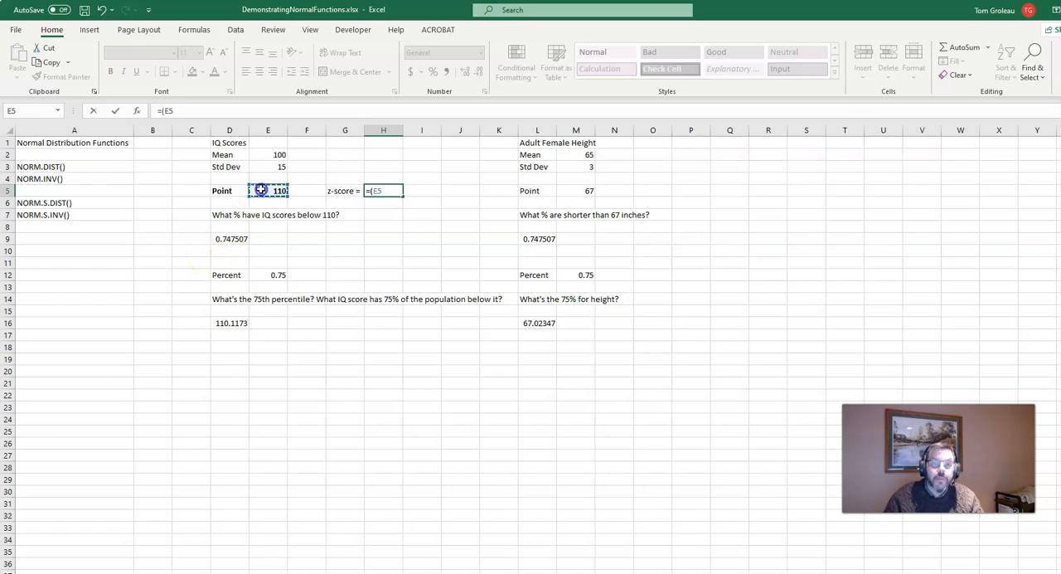
{"action": "type", "text": "-"}
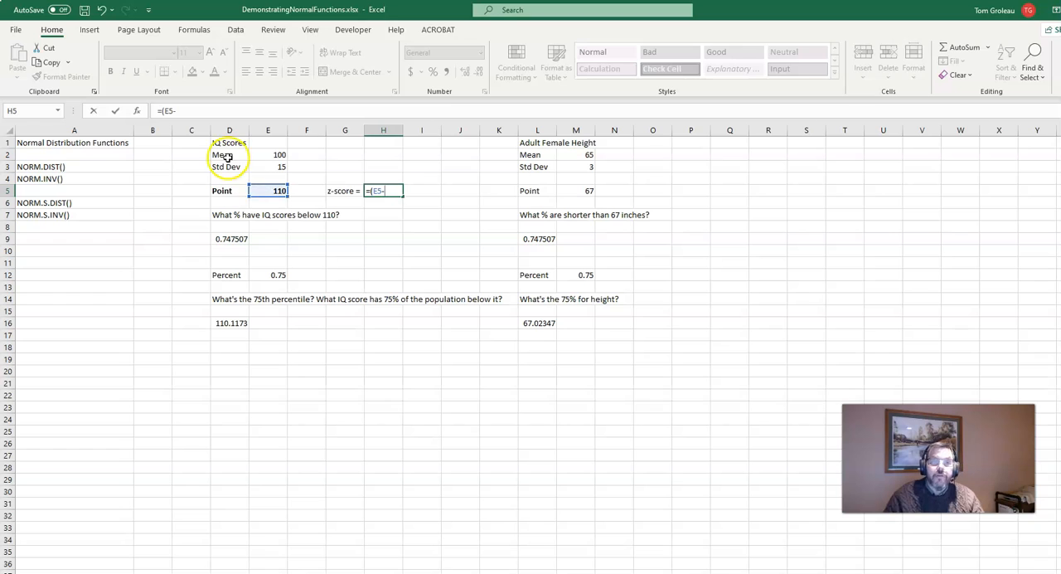
{"action": "left_click", "coordinate": [265, 155]}
{"action": "type", "text": ")"}
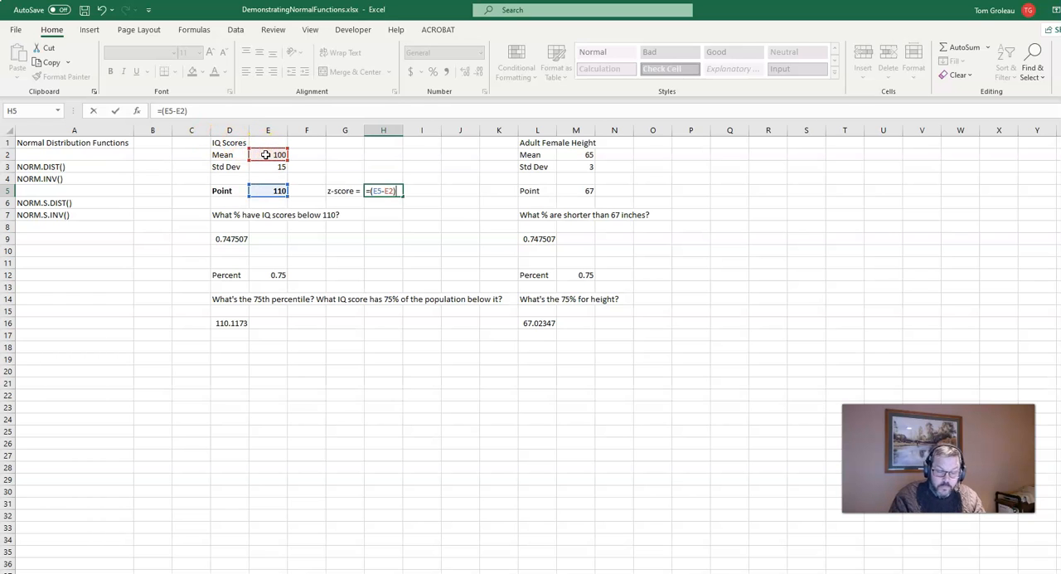
{"action": "type", "text": "/"}
{"action": "left_click", "coordinate": [265, 167]}
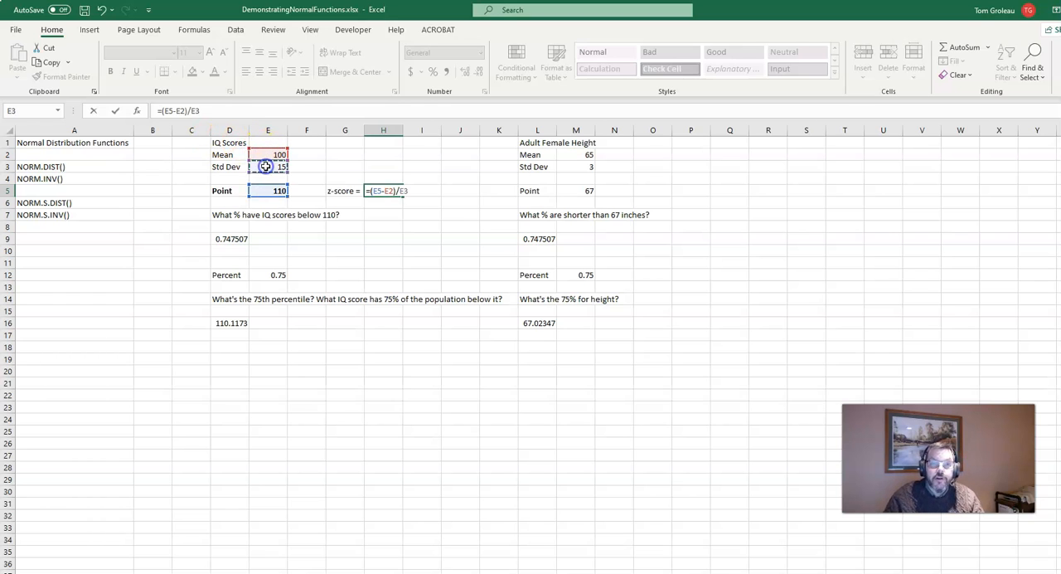
{"action": "key", "text": "Return"}
Format the z-score in H5 to show two decimal places.
{"action": "key", "text": "Up"}
{"action": "key", "text": "Right"}
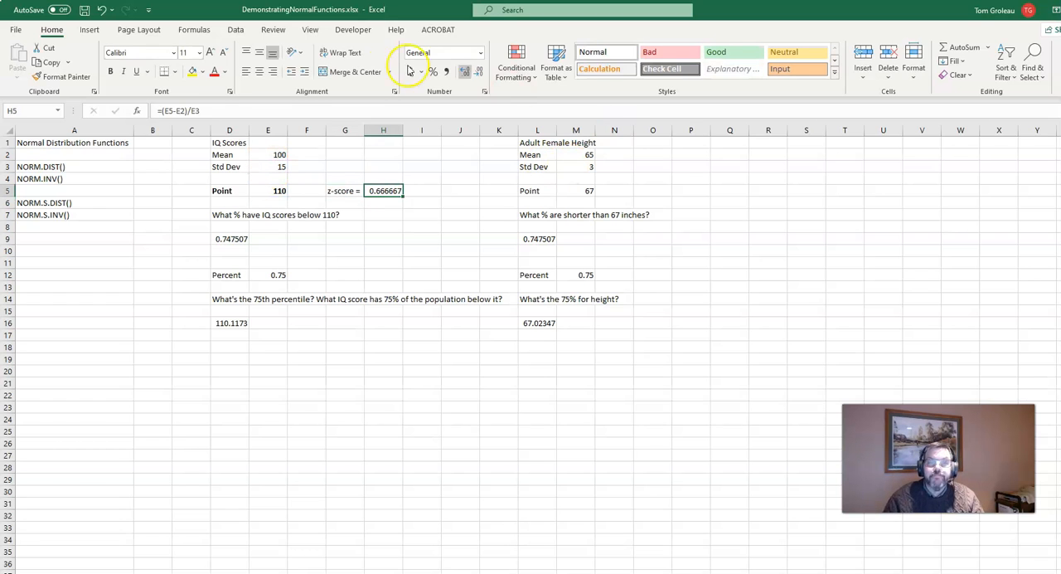
{"action": "left_click", "coordinate": [477, 72]}
{"action": "left_click", "coordinate": [478, 73]}
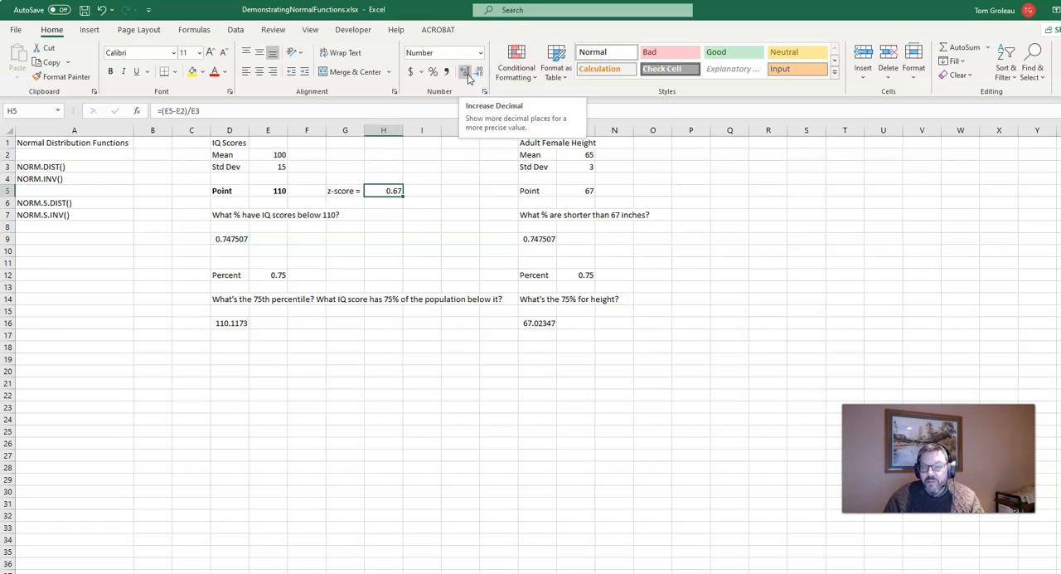
Copy the z-score label and formula from G5:H5 to O5:P5 for the height data.
{"action": "key", "text": "Left"}
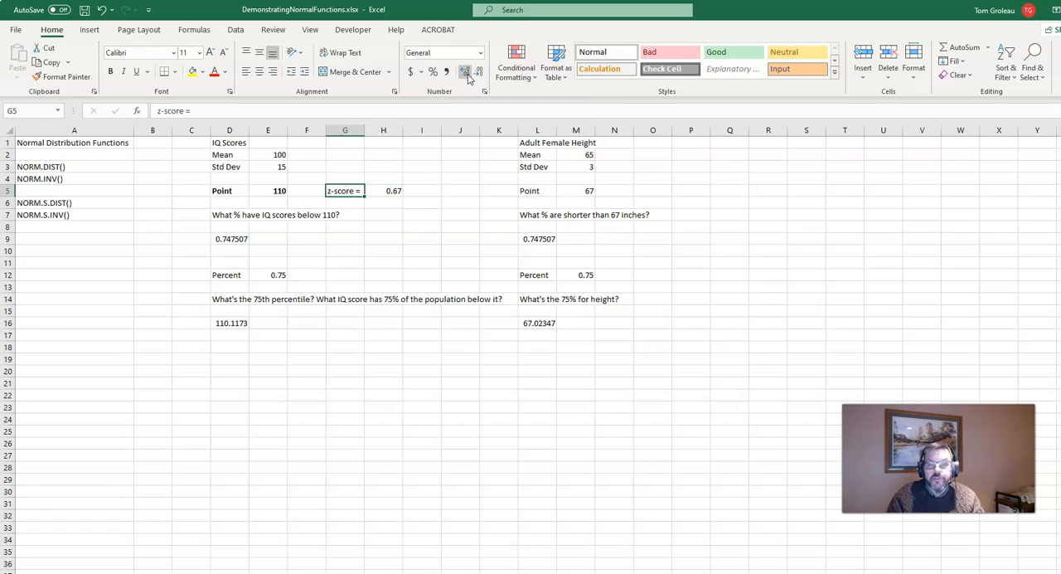
{"action": "key", "text": "shift+Right"}
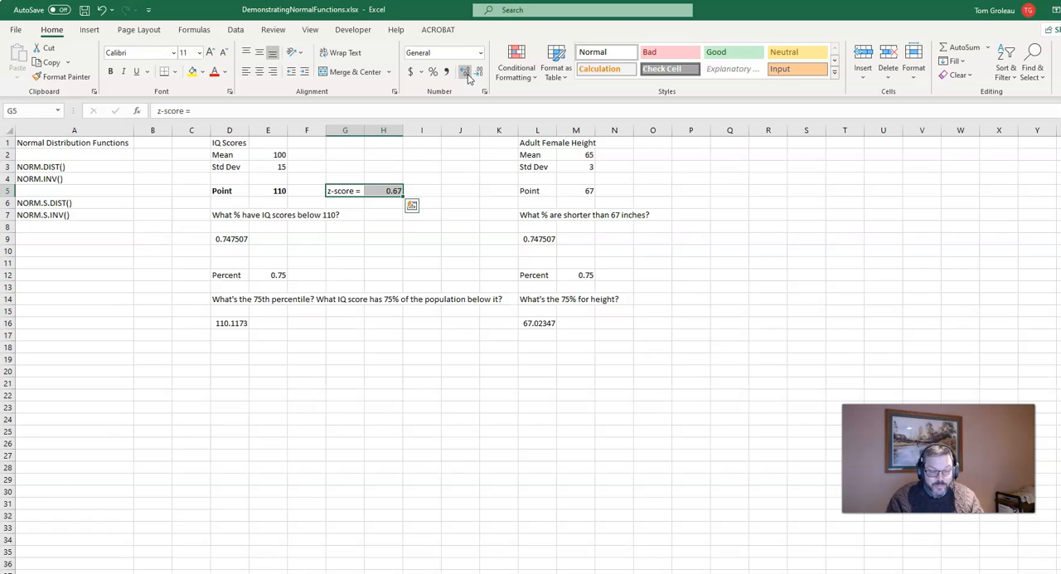
{"action": "key", "text": "Right"}
{"action": "key", "text": "Left"}
{"action": "key", "text": "shift+Right"}
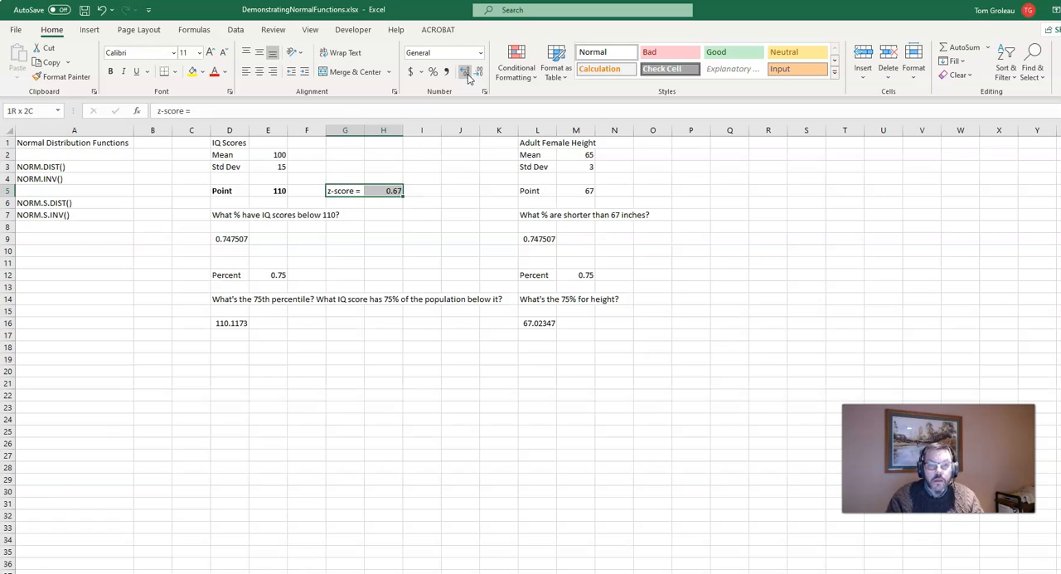
{"action": "key", "text": "ctrl+c"}
{"action": "key", "text": "Right"}
{"action": "key", "text": "Right"}
{"action": "key", "text": "Right"}
{"action": "key", "text": "Right"}
{"action": "key", "text": "Right"}
{"action": "key", "text": "Right"}
{"action": "key", "text": "Right"}
{"action": "key", "text": "Right"}
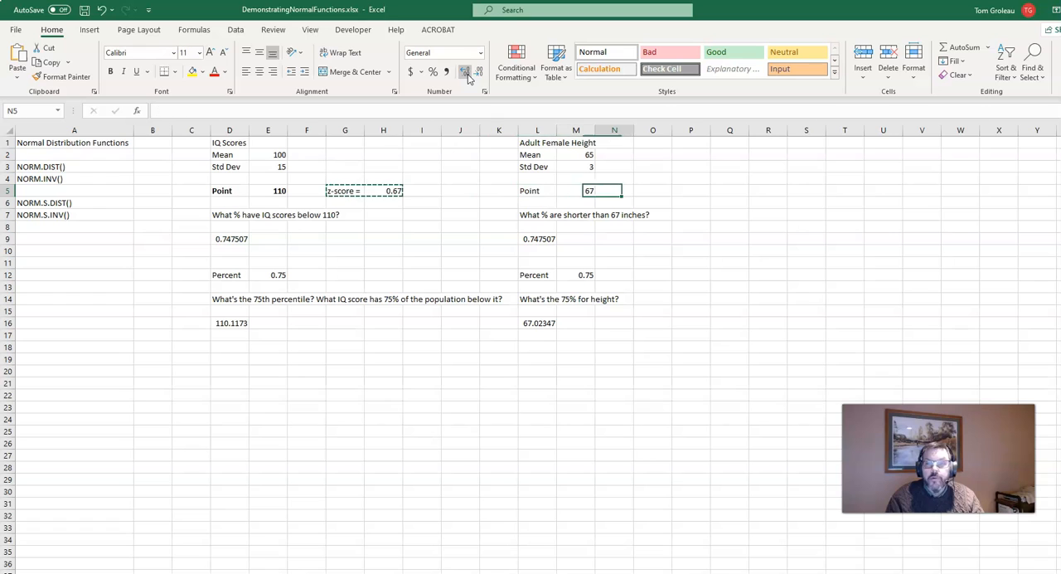
{"action": "key", "text": "ctrl+v"}
{"action": "key", "text": "Right"}
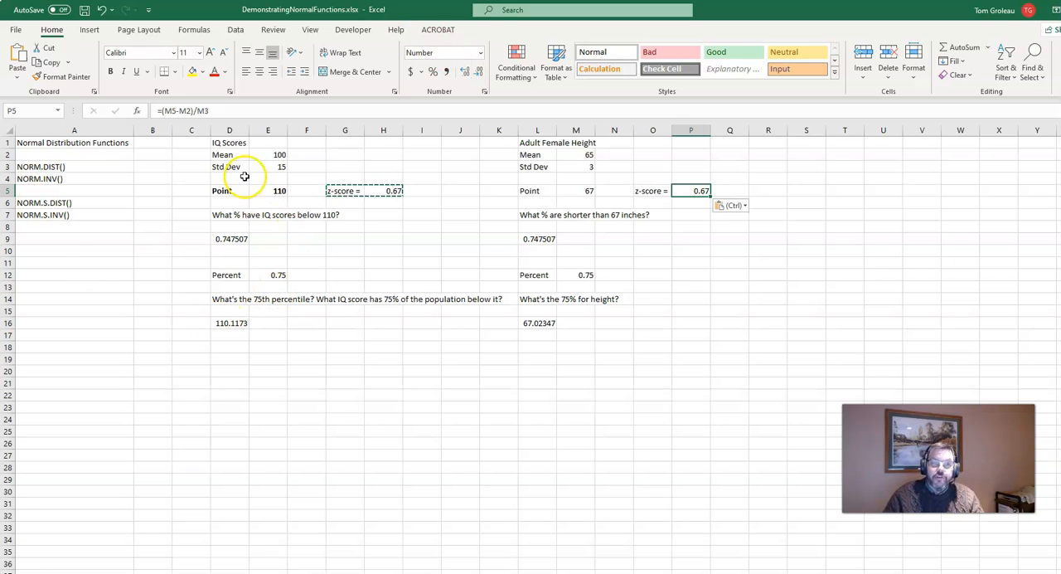
Review the IQ columns D:E, the z-score formula in H5 and the NORM.DIST formulas in D9 and L9.
{"action": "left_click_drag", "start_coordinate": [230, 131], "coordinate": [267, 131]}
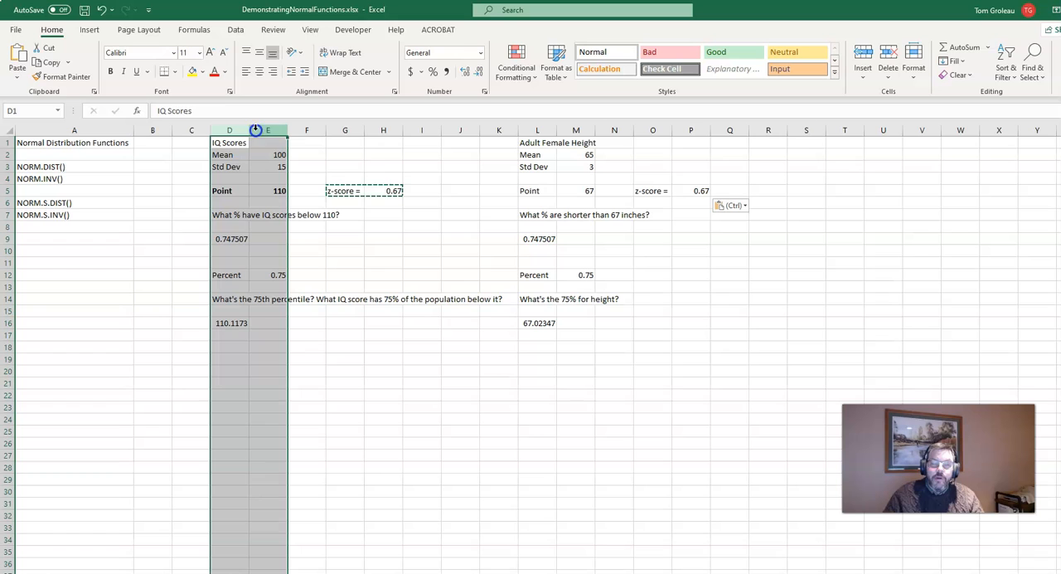
{"action": "left_click", "coordinate": [382, 191]}
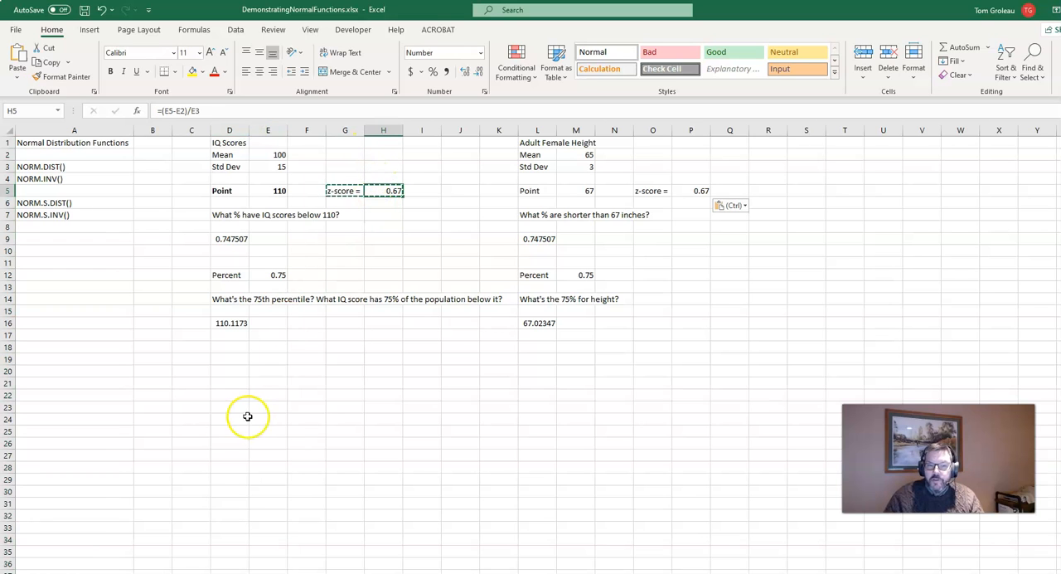
{"action": "left_click", "coordinate": [224, 239]}
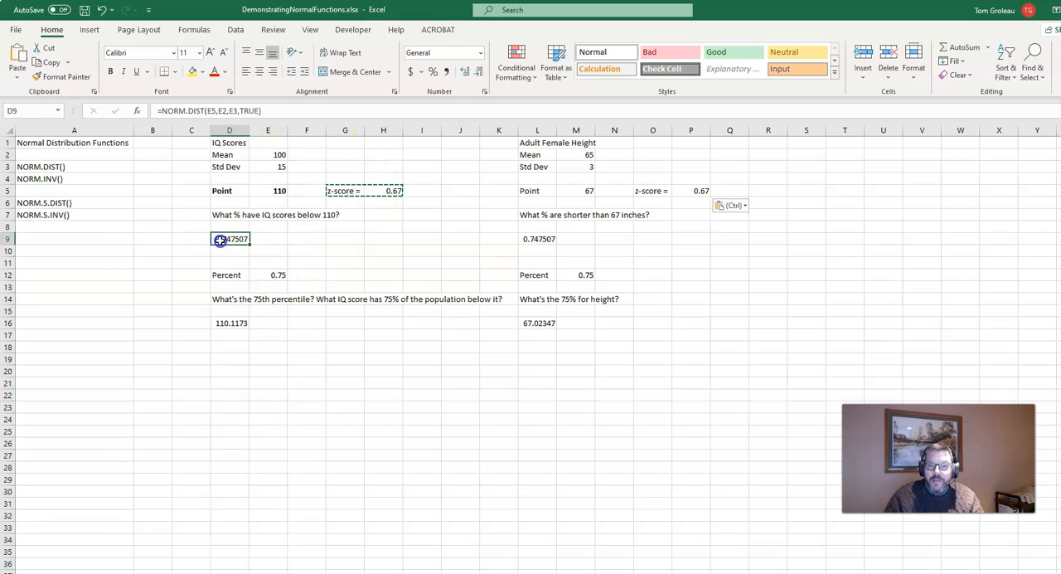
{"action": "left_click", "coordinate": [537, 239]}
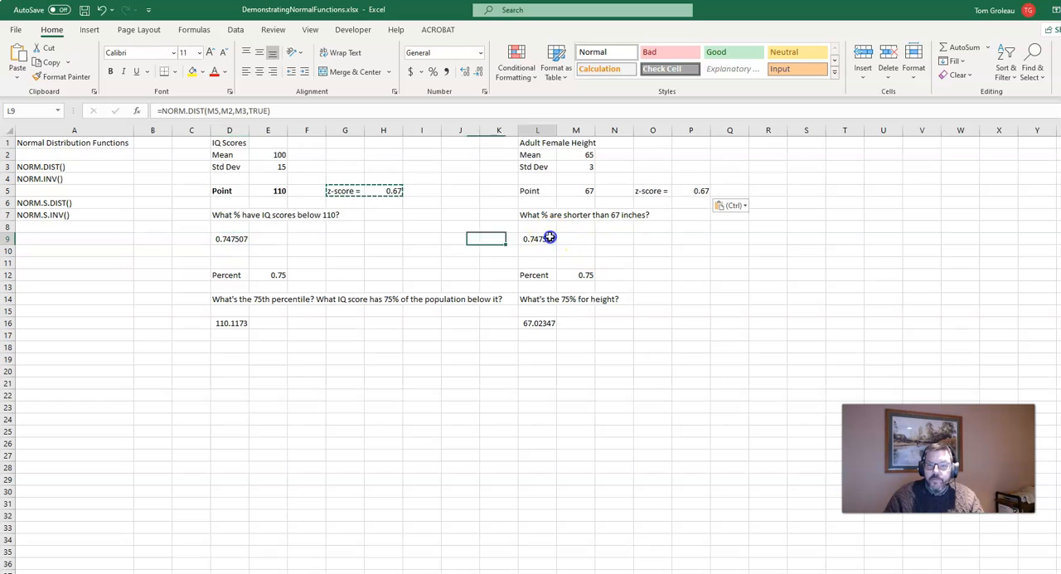
Set the IQ point in E5 to 115.
{"action": "left_click", "coordinate": [278, 191]}
{"action": "type", "text": "11"}
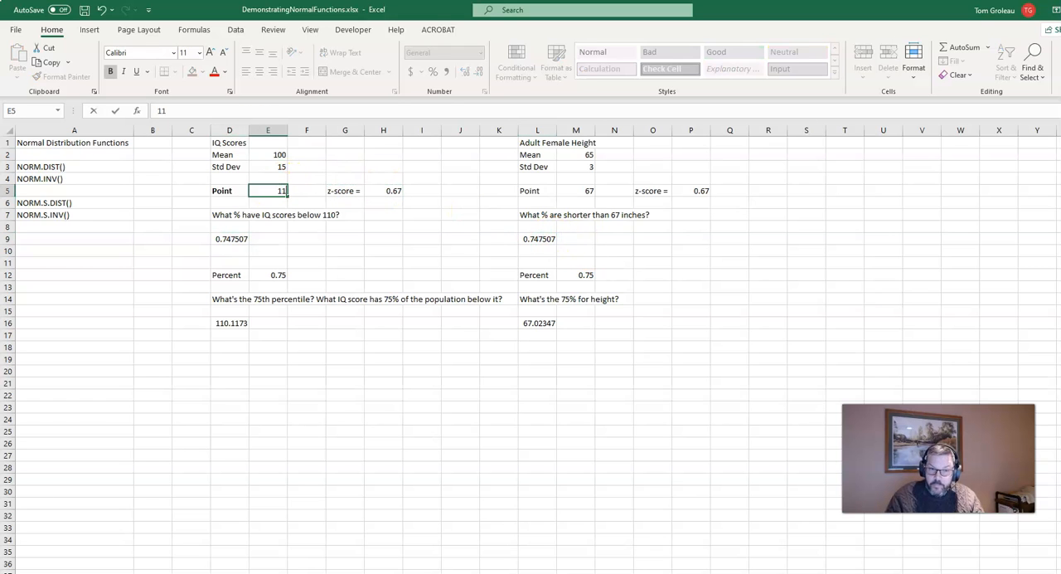
{"action": "type", "text": "5"}
{"action": "key", "text": "Return"}
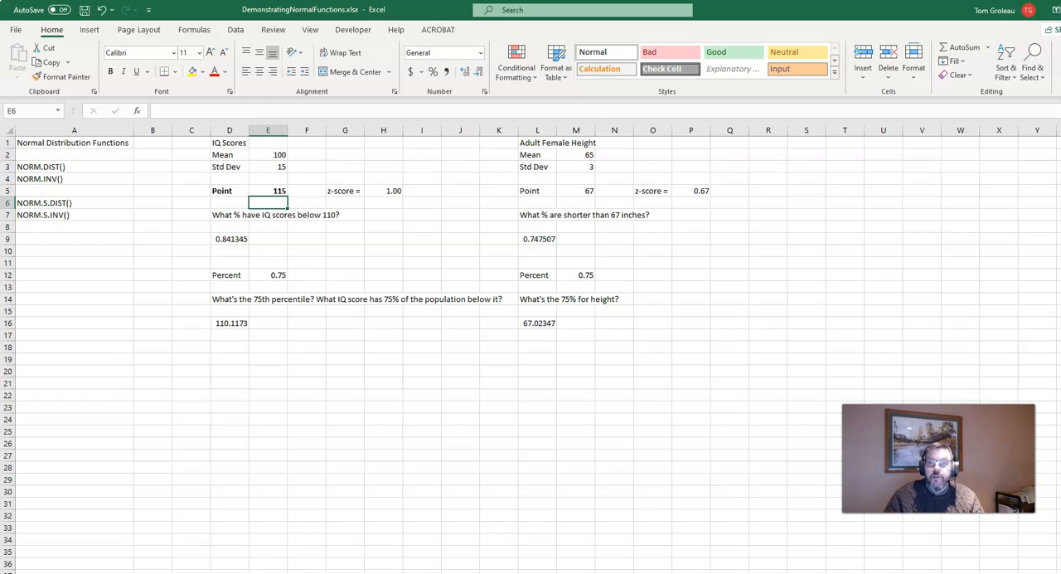
Set the adult female height point in M5 to 68.
{"action": "left_click", "coordinate": [574, 192]}
{"action": "type", "text": "68"}
{"action": "key", "text": "Return"}
Set the IQ score point in E5 to 130.
{"action": "key", "text": "Up"}
{"action": "key", "text": "Left"}
{"action": "key", "text": "Left"}
{"action": "key", "text": "Left"}
{"action": "key", "text": "Left"}
{"action": "key", "text": "Left"}
{"action": "key", "text": "Left"}
{"action": "key", "text": "Left"}
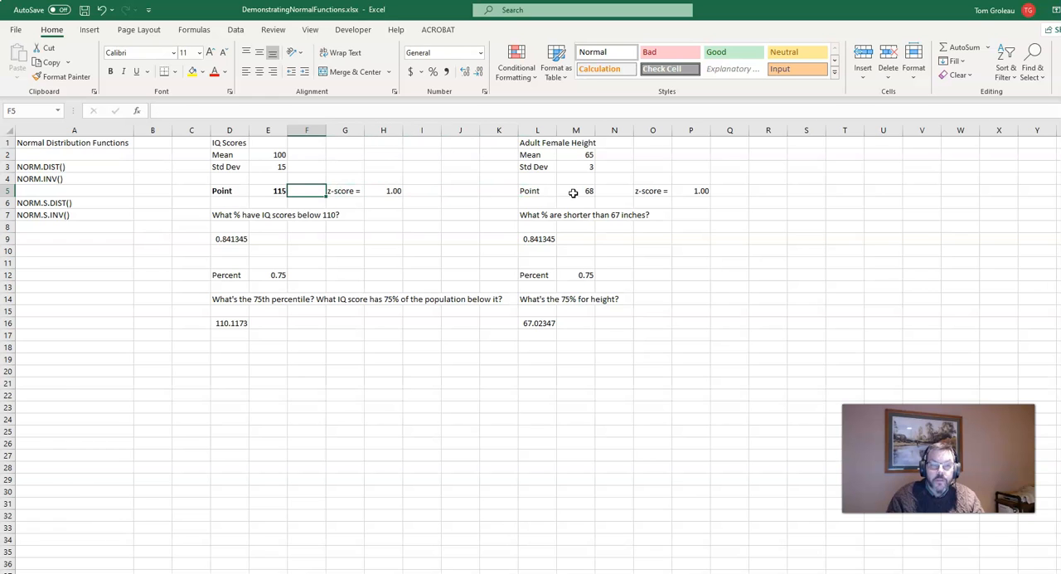
{"action": "key", "text": "Left"}
{"action": "type", "text": "13"}
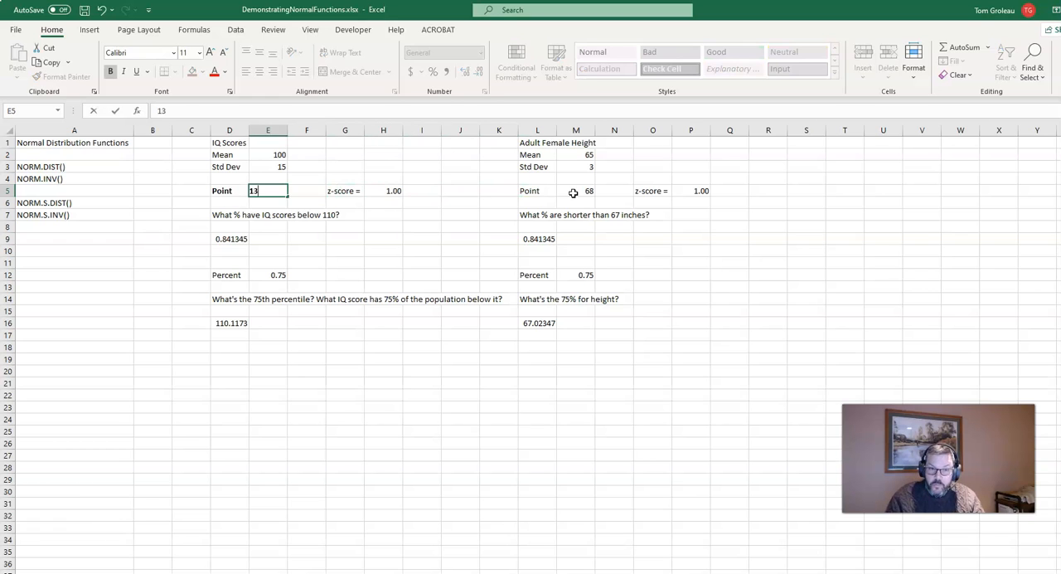
{"action": "type", "text": "0"}
{"action": "key", "text": "Return"}
Set the adult female height point in M5 to 72.
{"action": "key", "text": "Up"}
{"action": "key", "text": "Right"}
{"action": "key", "text": "Right"}
{"action": "key", "text": "Right"}
{"action": "key", "text": "Right"}
{"action": "key", "text": "Right"}
{"action": "key", "text": "Right"}
{"action": "key", "text": "Right"}
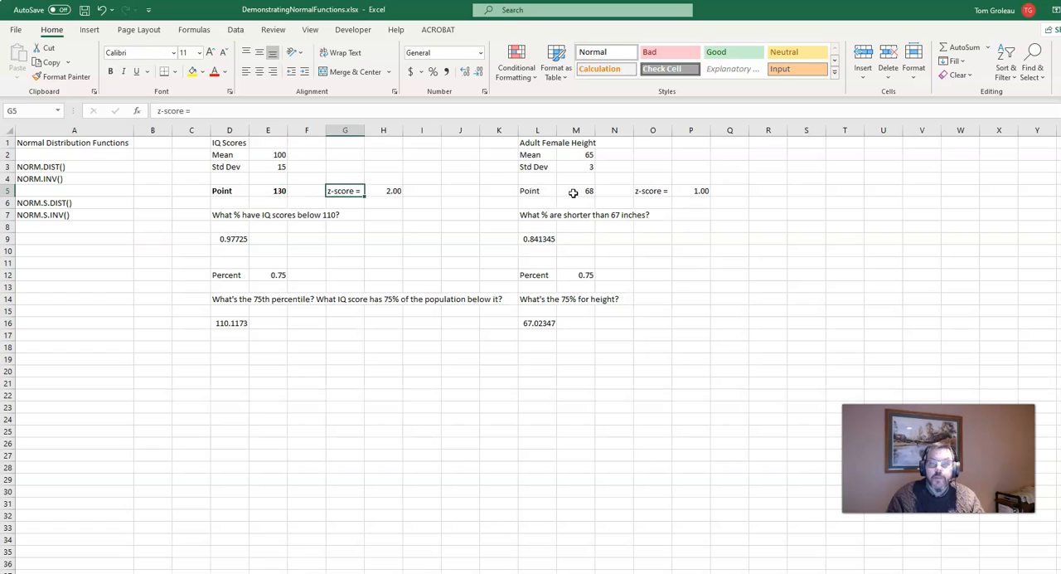
{"action": "key", "text": "Right"}
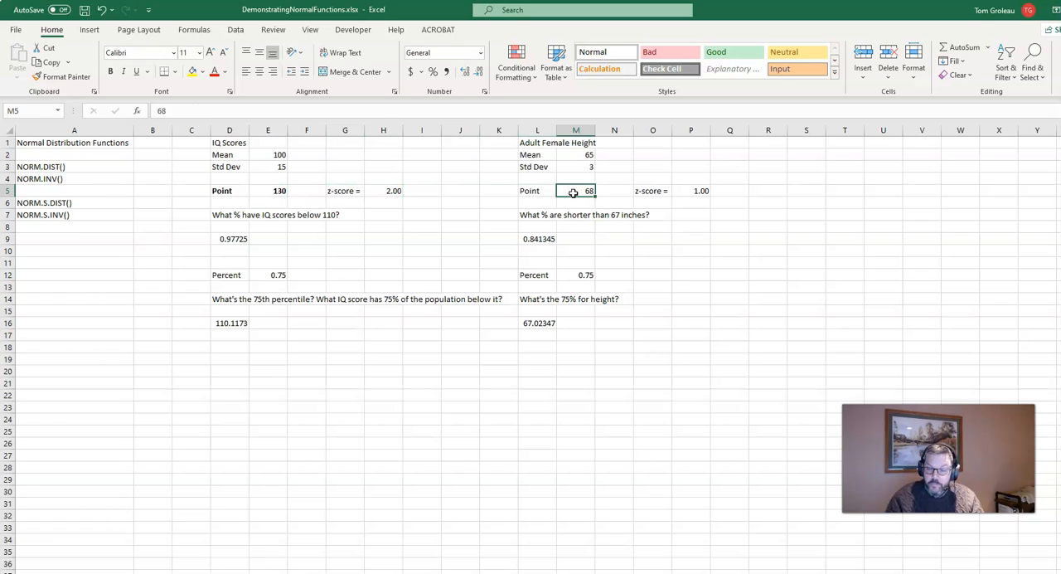
{"action": "type", "text": "72"}
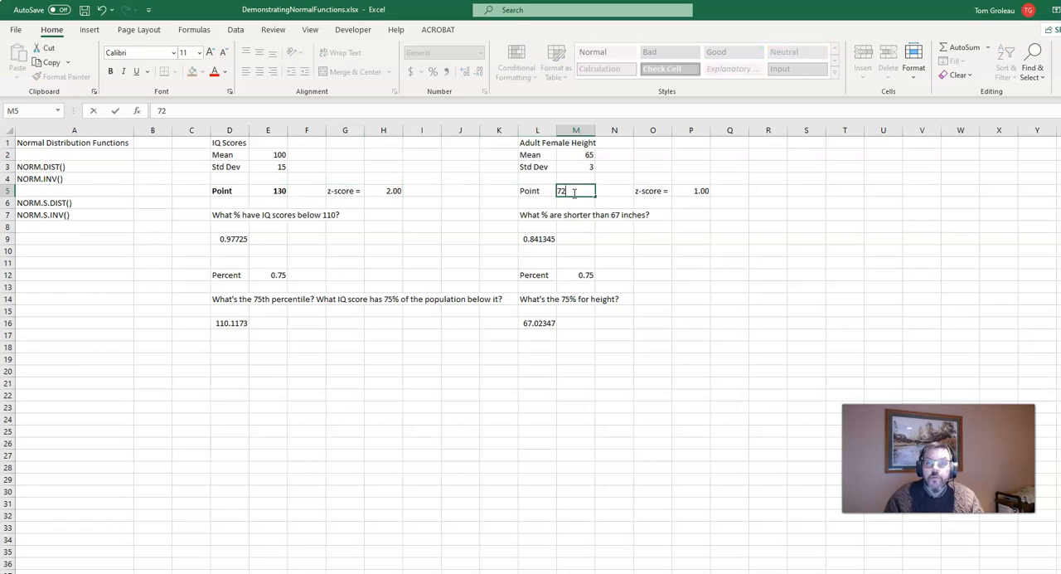
{"action": "key", "text": "Return"}
Set the height point in M5 to 71.
{"action": "left_click", "coordinate": [573, 193]}
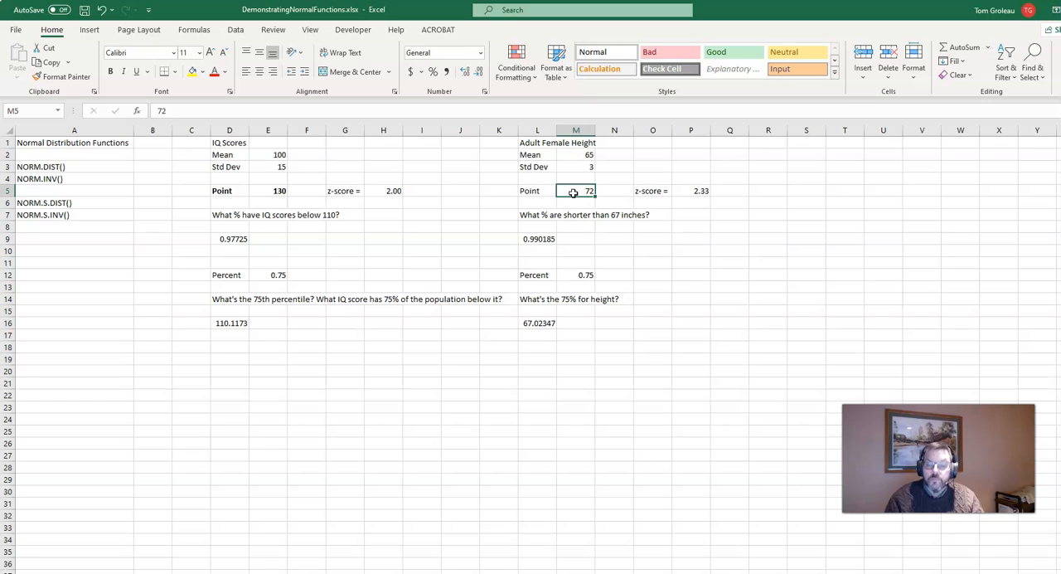
{"action": "type", "text": "71"}
{"action": "key", "text": "Return"}
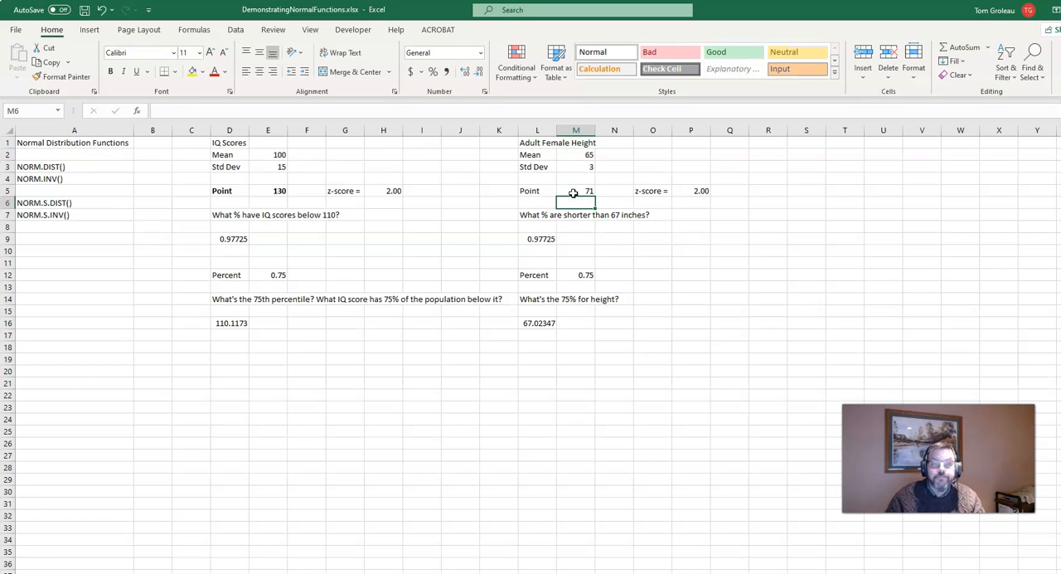
Compare the IQ and height z-scores in H5 and P5, and look at the standard normal function names in A6:A7.
{"action": "left_click", "coordinate": [386, 193]}
{"action": "left_click", "coordinate": [723, 190]}
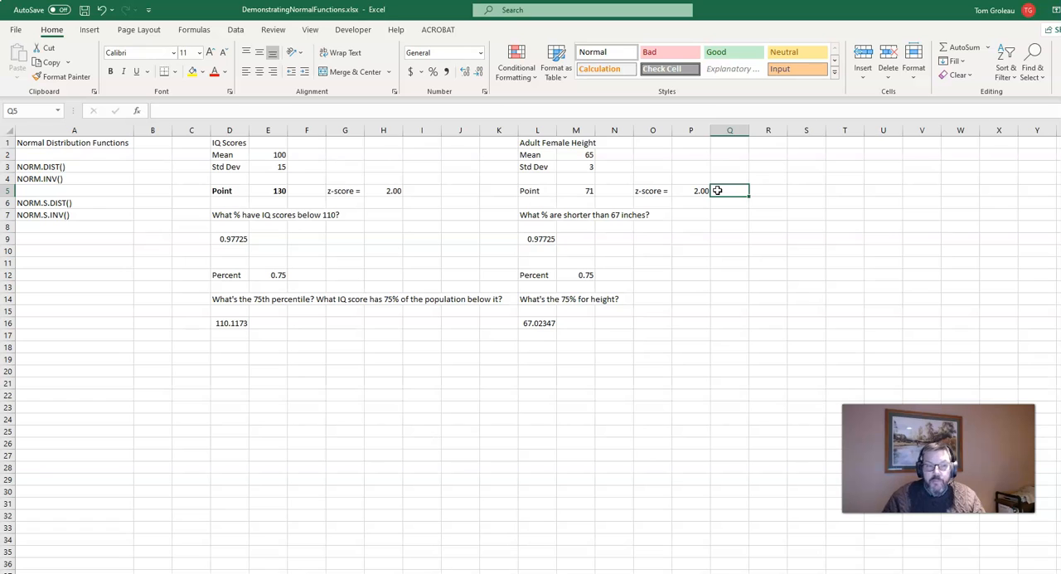
{"action": "left_click_drag", "start_coordinate": [81, 203], "coordinate": [83, 215]}
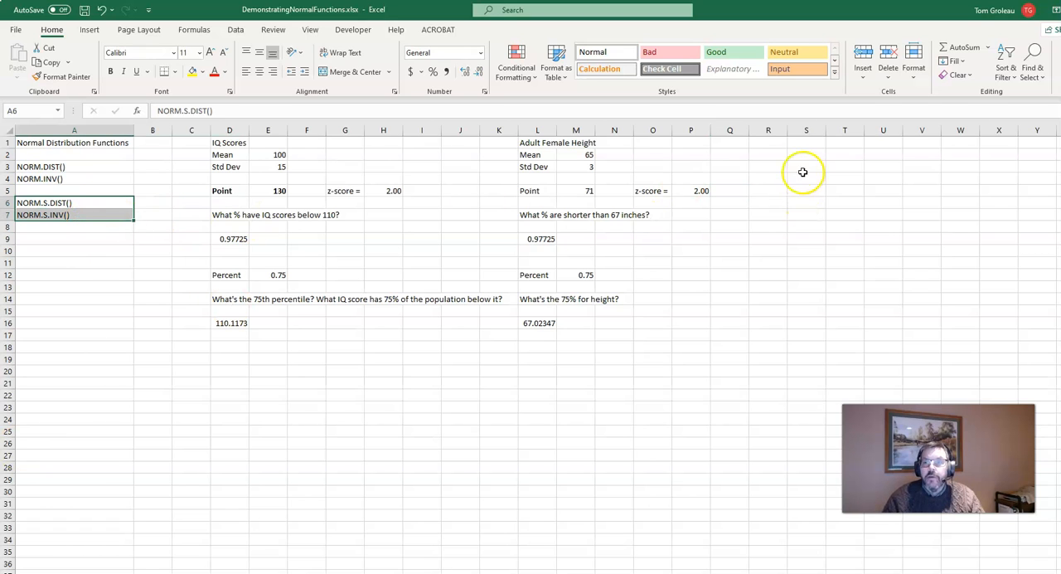
Enter the labels Standard Normal, Mean and Std Dev in cells R1:R3.
{"action": "left_click", "coordinate": [778, 143]}
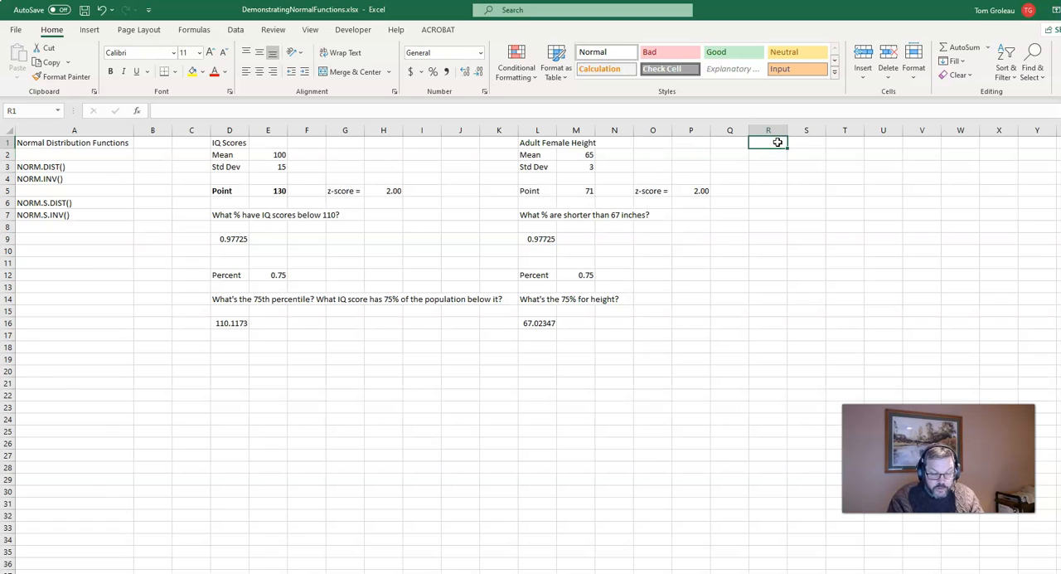
{"action": "type", "text": "Stand"}
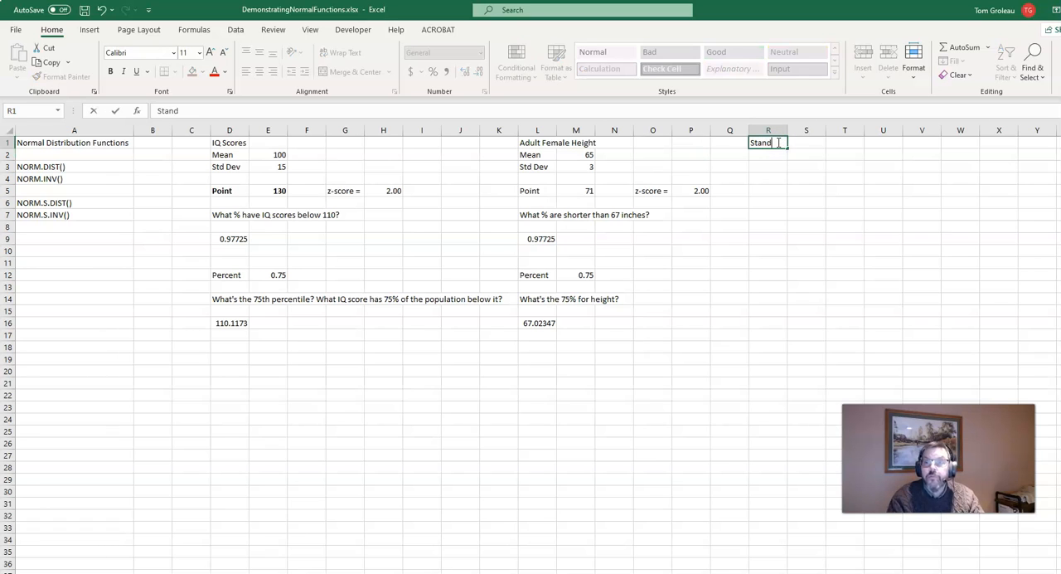
{"action": "type", "text": "ard Normal"}
{"action": "key", "text": "Return"}
{"action": "type", "text": "Mean"}
{"action": "key", "text": "Return"}
{"action": "type", "text": "S"}
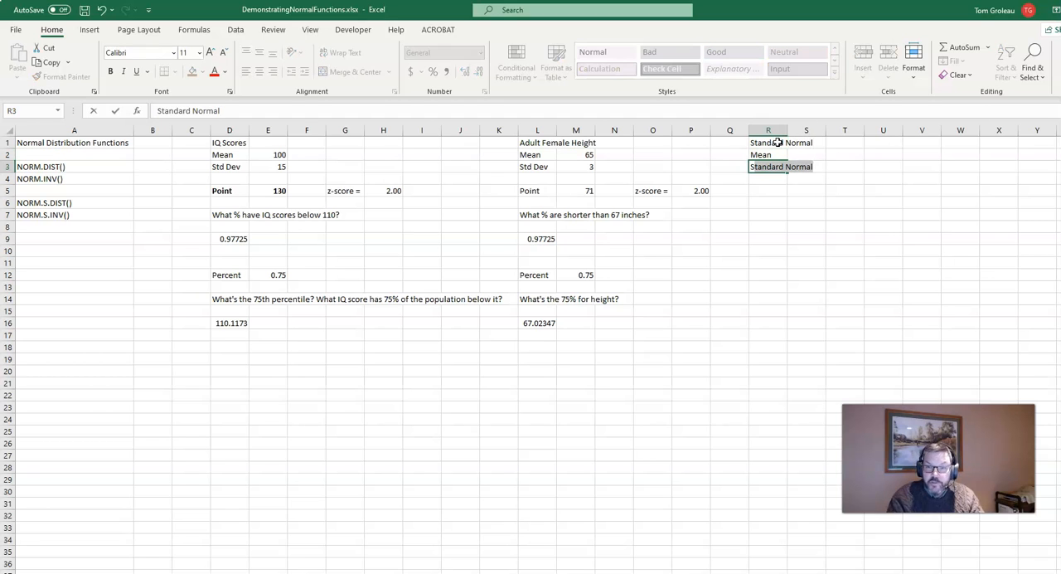
{"action": "type", "text": "tn"}
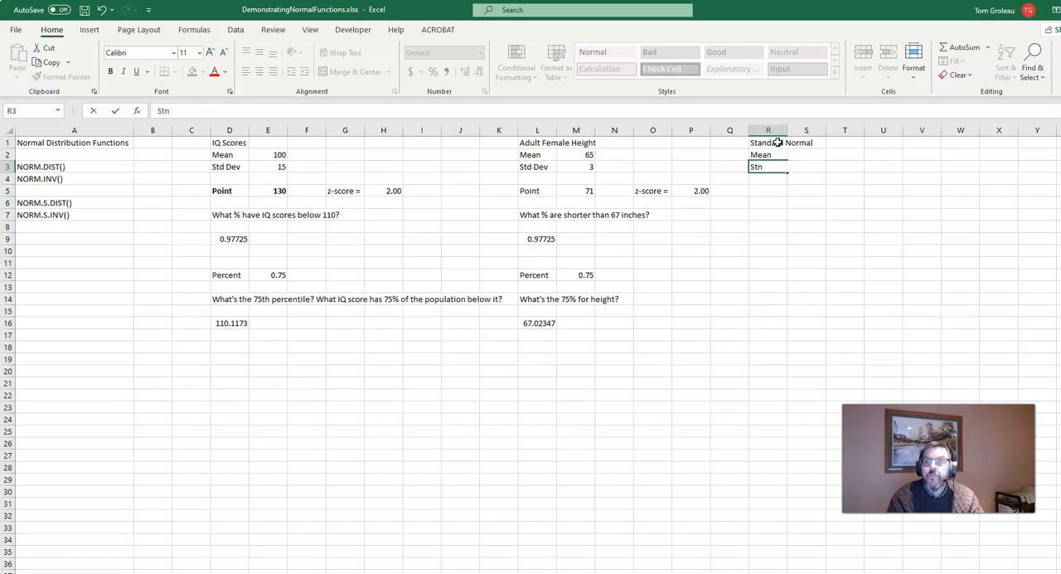
{"action": "type", "text": " Dev"}
Set the standard normal mean in S2 to 0 and the standard deviation in S3 to 1.
{"action": "key", "text": "Up"}
{"action": "key", "text": "Right"}
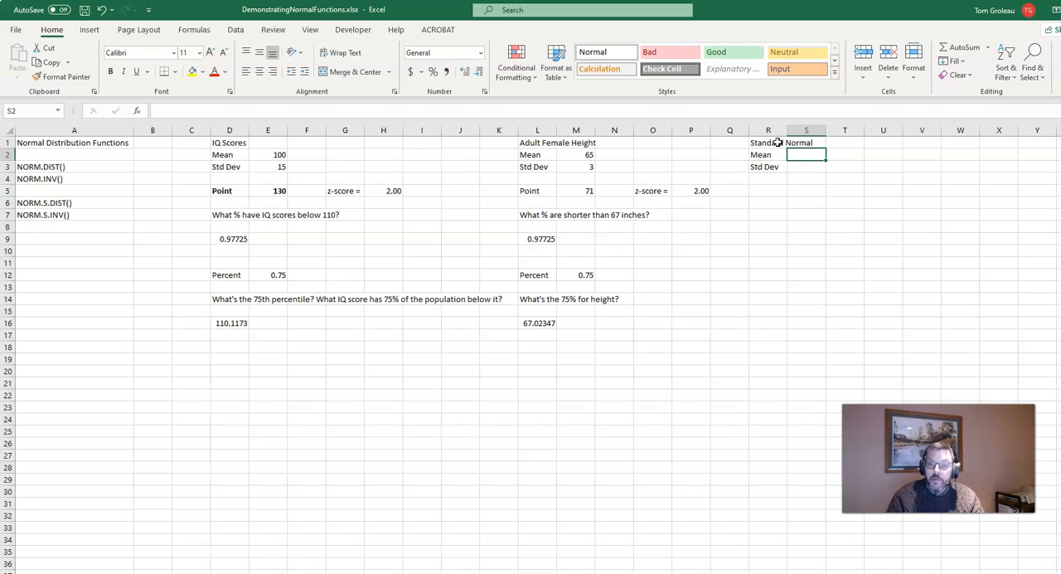
{"action": "type", "text": "0"}
{"action": "key", "text": "Return"}
{"action": "type", "text": "1"}
{"action": "key", "text": "Return"}
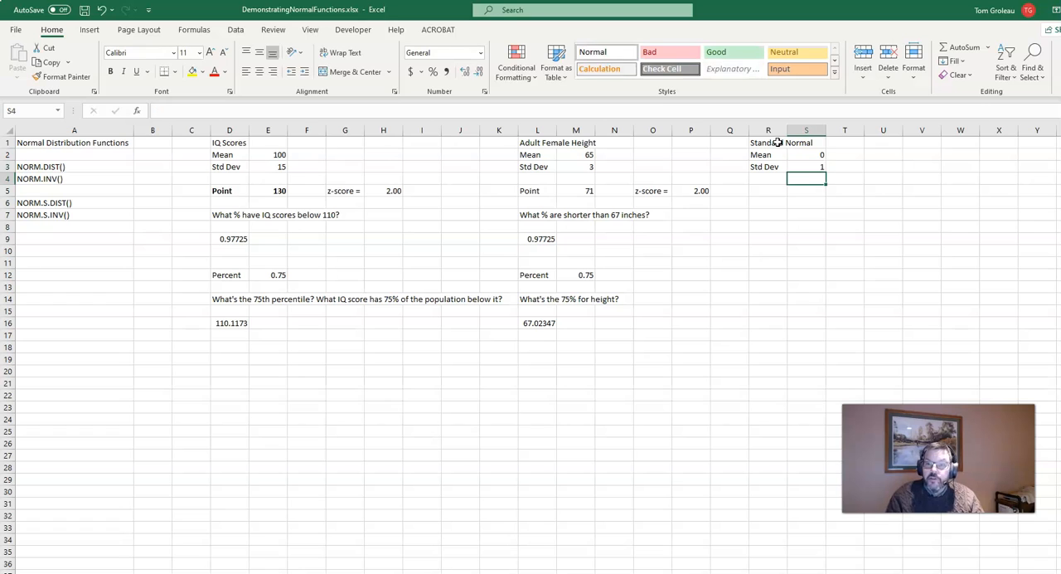
Copy the IQ point, z-score, percent and formula block D5:H16 to the standard normal section starting at R5.
{"action": "key", "text": "Down"}
{"action": "key", "text": "Down"}
{"action": "key", "text": "Left"}
{"action": "key", "text": "Left"}
{"action": "key", "text": "Left"}
{"action": "key", "text": "Left"}
{"action": "key", "text": "Left"}
{"action": "key", "text": "Left"}
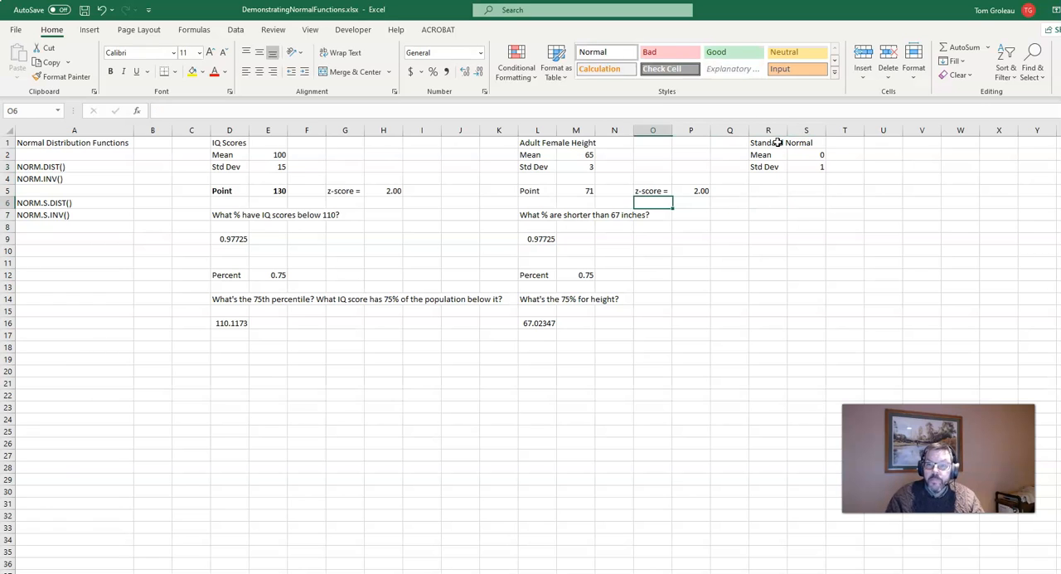
{"action": "key", "text": "Left"}
{"action": "key", "text": "Up"}
{"action": "key", "text": "Left"}
{"action": "key", "text": "Left"}
{"action": "key", "text": "Left"}
{"action": "key", "text": "Left"}
{"action": "key", "text": "Left"}
{"action": "key", "text": "Left"}
{"action": "key", "text": "Left"}
{"action": "key", "text": "Left"}
{"action": "key", "text": "shift+Right"}
{"action": "key", "text": "shift+Right"}
{"action": "key", "text": "shift+Right"}
{"action": "key", "text": "shift+Right"}
{"action": "key", "text": "shift+Down"}
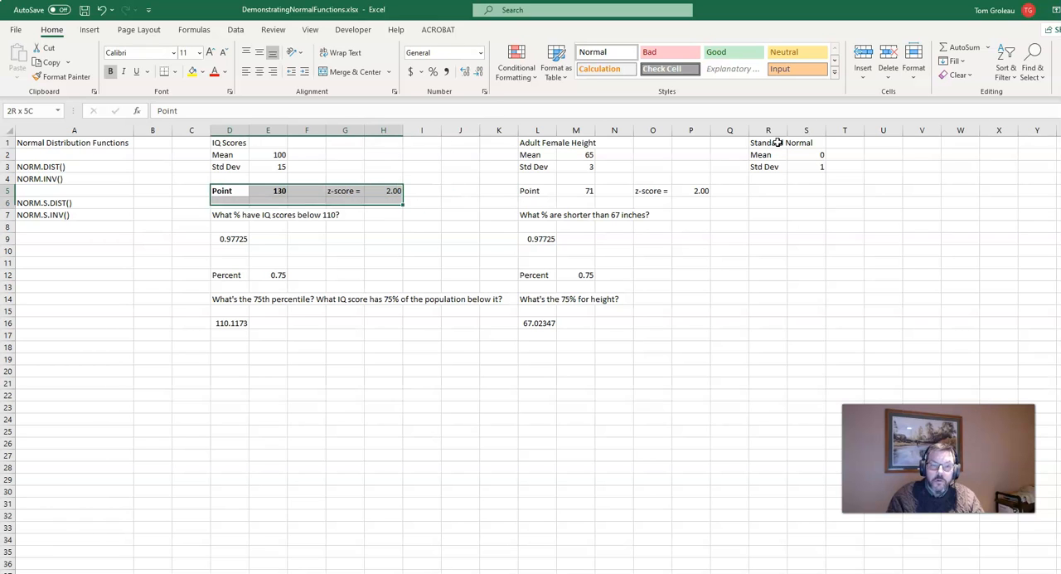
{"action": "key", "text": "shift+Down"}
{"action": "key", "text": "shift+Down"}
{"action": "key", "text": "shift+Down"}
{"action": "key", "text": "shift+Down"}
{"action": "key", "text": "shift+Down"}
{"action": "key", "text": "shift+Down"}
{"action": "key", "text": "shift+Down"}
{"action": "key", "text": "shift+Down"}
{"action": "key", "text": "shift+Down"}
{"action": "key", "text": "shift+Down"}
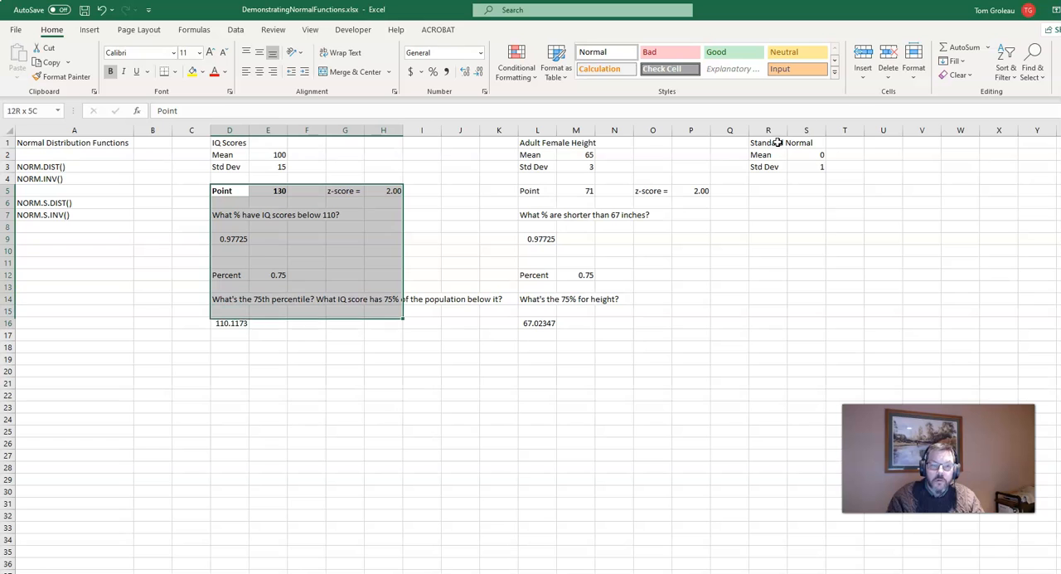
{"action": "key", "text": "ctrl+q"}
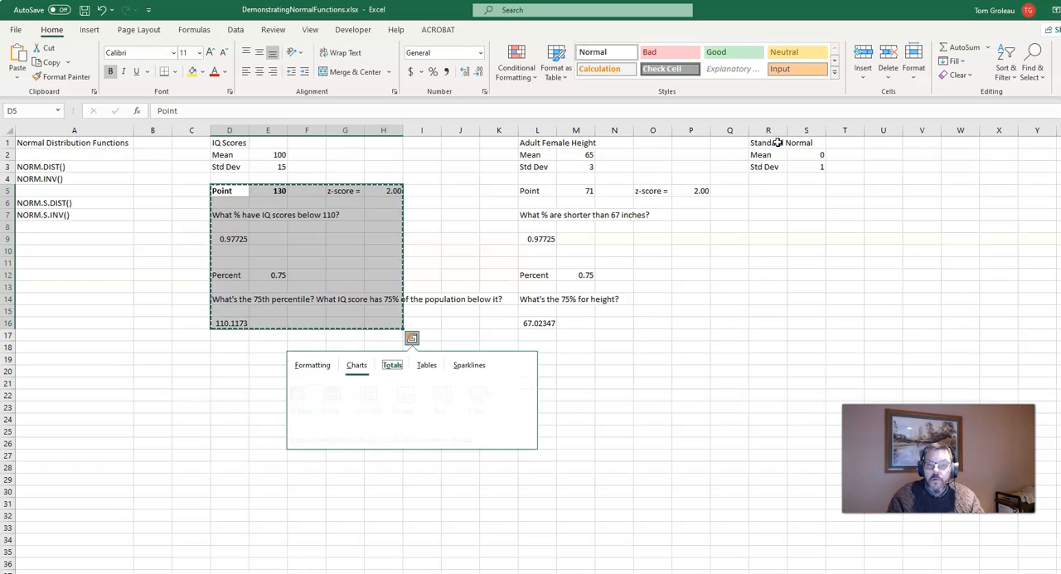
{"action": "key", "text": "ctrl+c"}
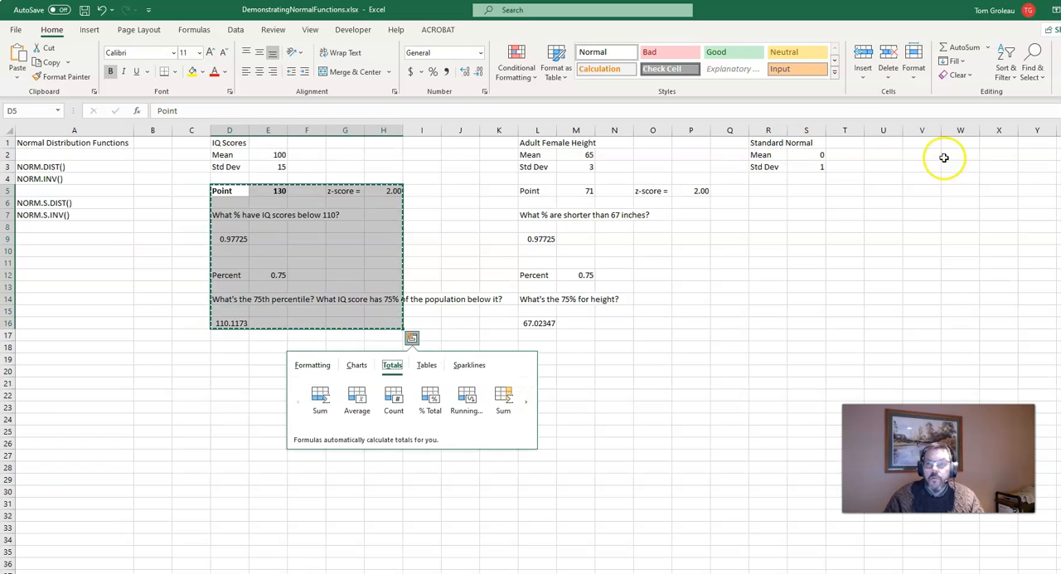
{"action": "left_click", "coordinate": [779, 192]}
{"action": "key", "text": "ctrl+v"}
Set the standard normal point in S5 to 2.
{"action": "key", "text": "Right"}
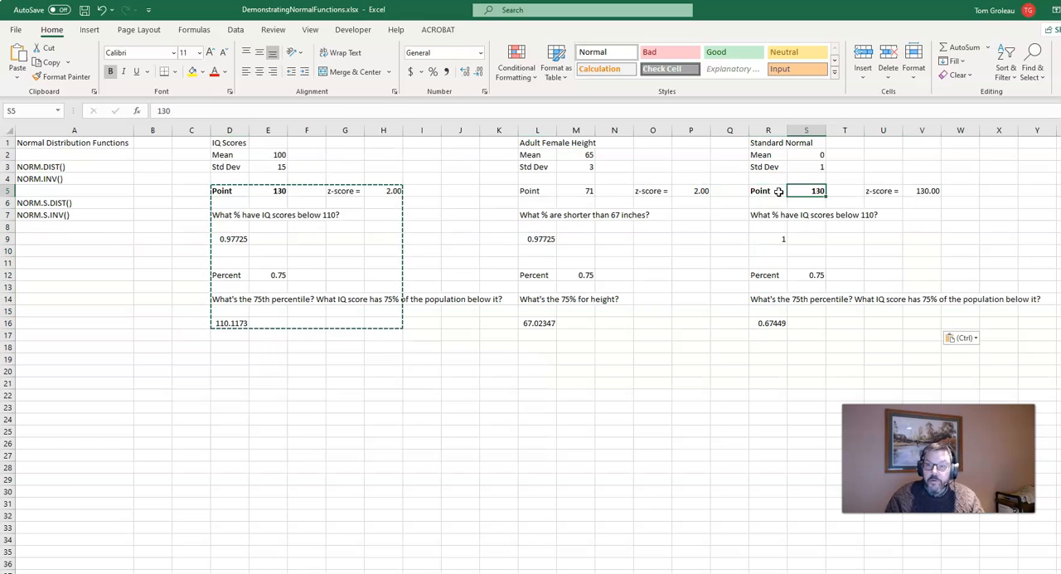
{"action": "type", "text": "1"}
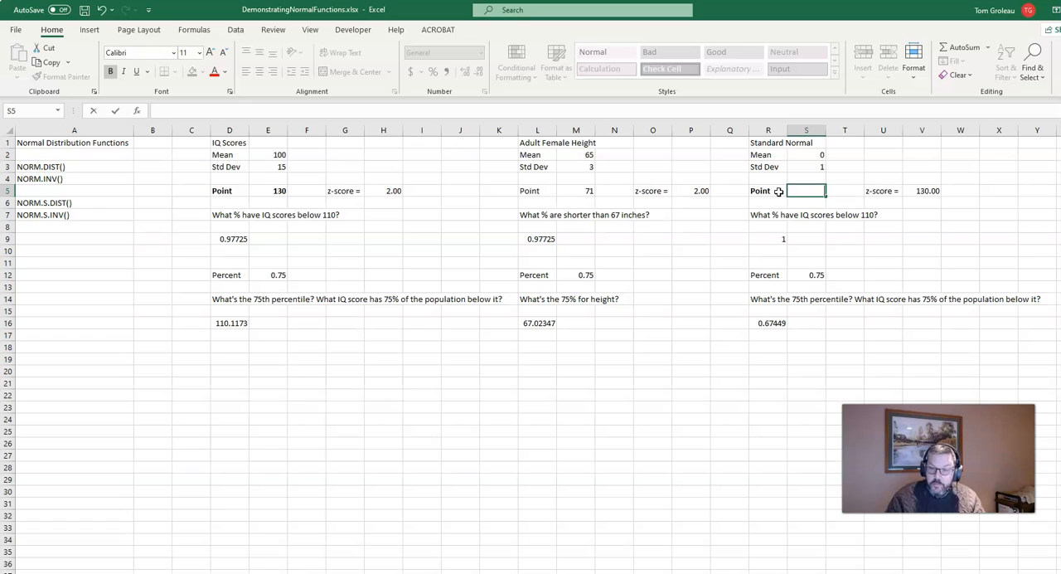
{"action": "type", "text": "2"}
{"action": "key", "text": "Return"}
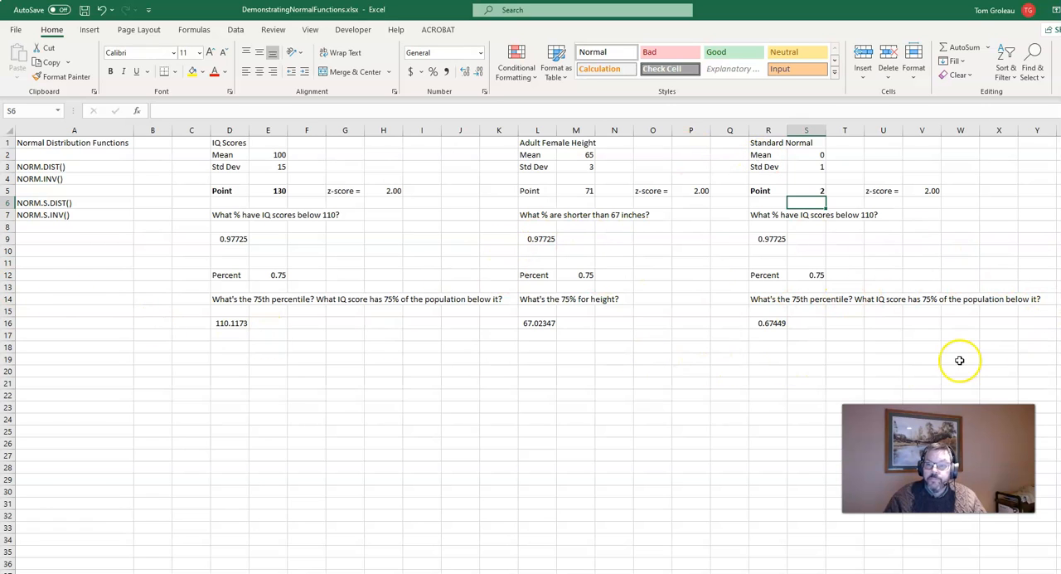
Check the NORM.INV formula in R16 and delete the copied 75th percentile question from R14.
{"action": "left_click", "coordinate": [771, 322]}
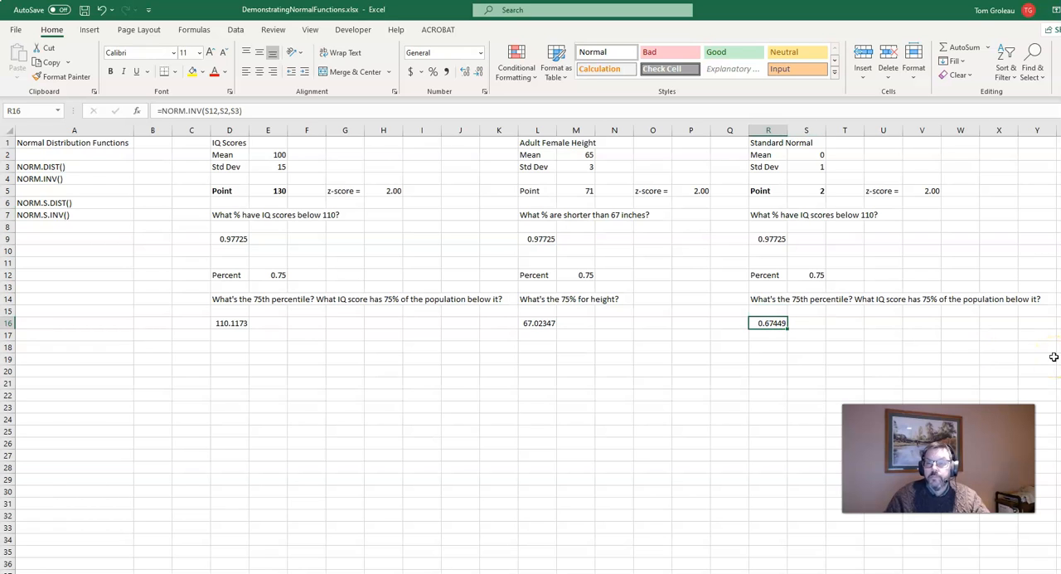
{"action": "left_click", "coordinate": [765, 300]}
{"action": "key", "text": "Delete"}
Replace the copied IQ question in R7 with "What % of z's are below?".
{"action": "key", "text": "Up"}
{"action": "key", "text": "Up"}
{"action": "key", "text": "Up"}
{"action": "key", "text": "Up"}
{"action": "key", "text": "Up"}
{"action": "key", "text": "Up"}
{"action": "key", "text": "Up"}
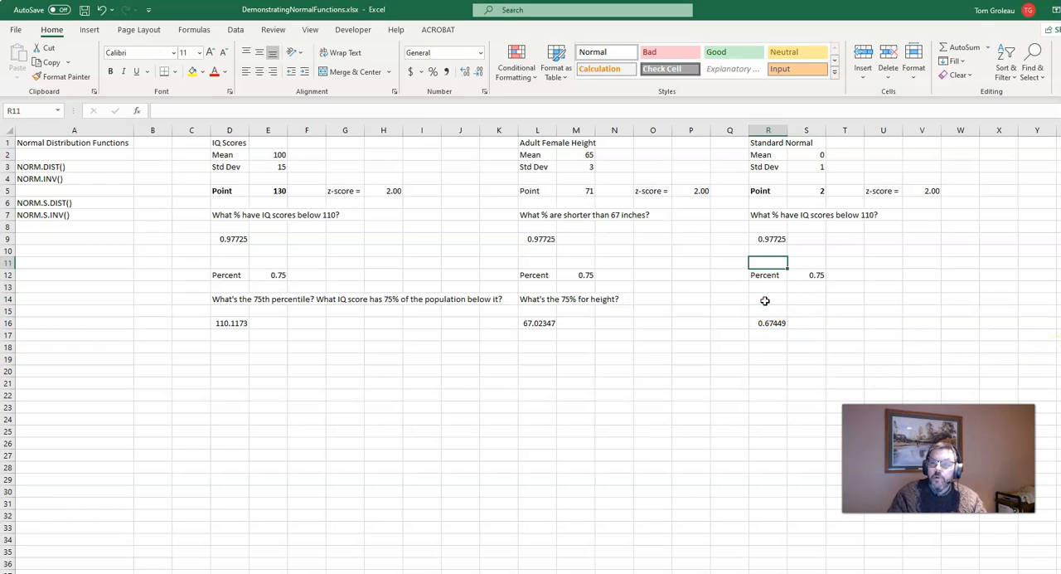
{"action": "type", "text": "What"}
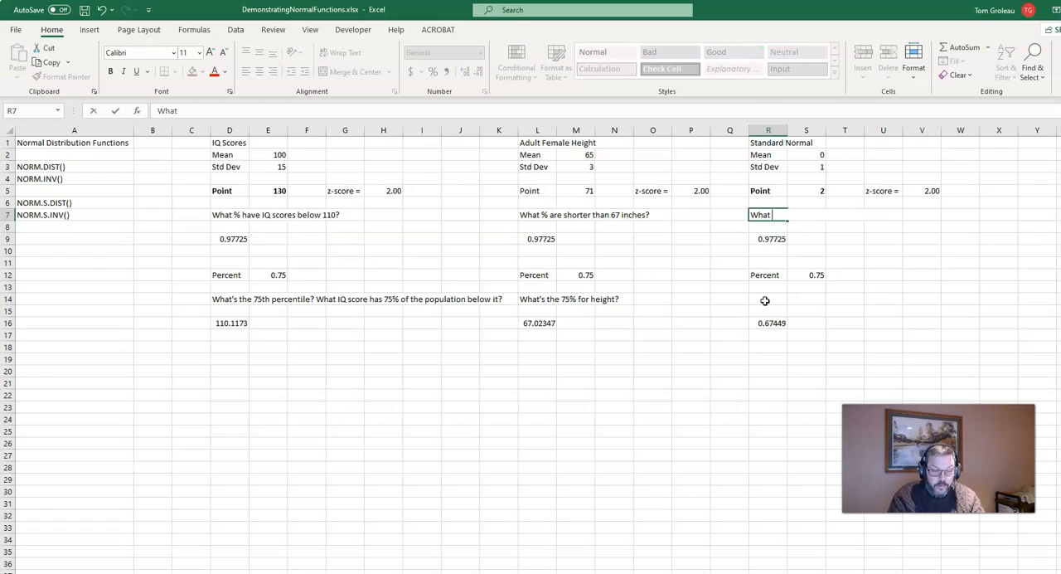
{"action": "type", "text": " % O"}
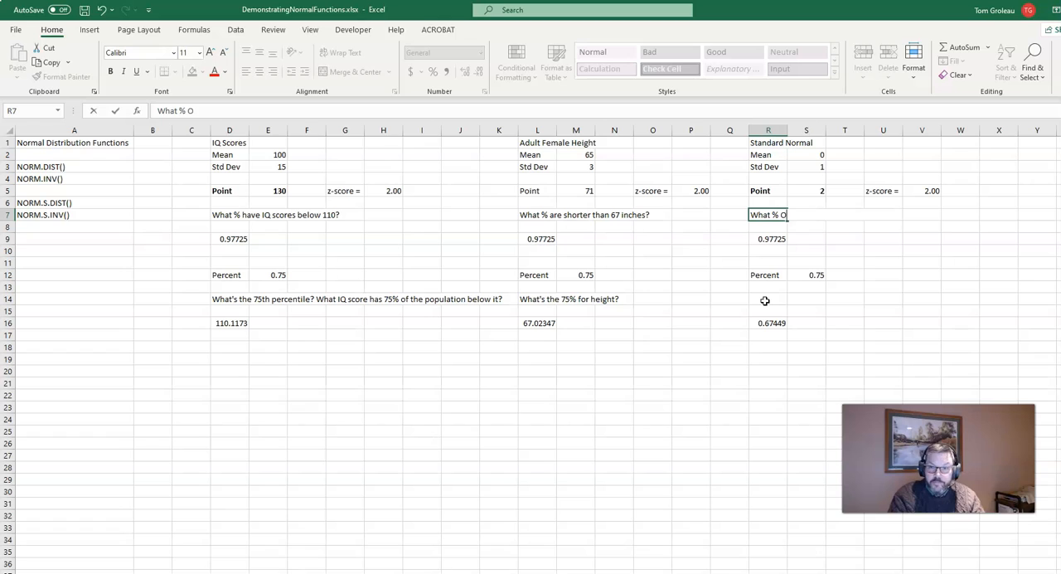
{"action": "key", "text": "BackSpace"}
{"action": "key", "text": "BackSpace"}
{"action": "key", "text": "BackSpace"}
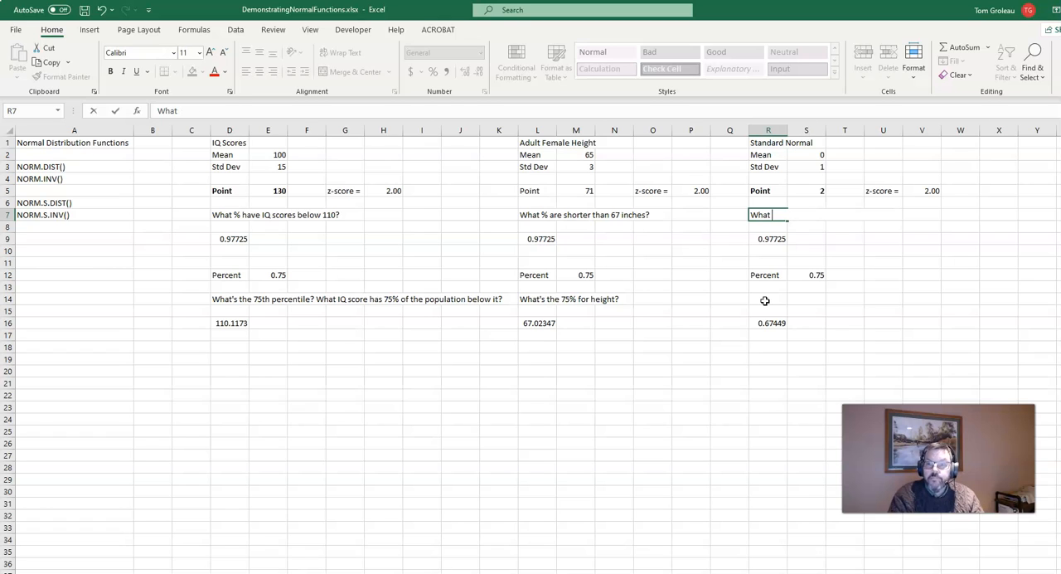
{"action": "type", "text": "% of z's"}
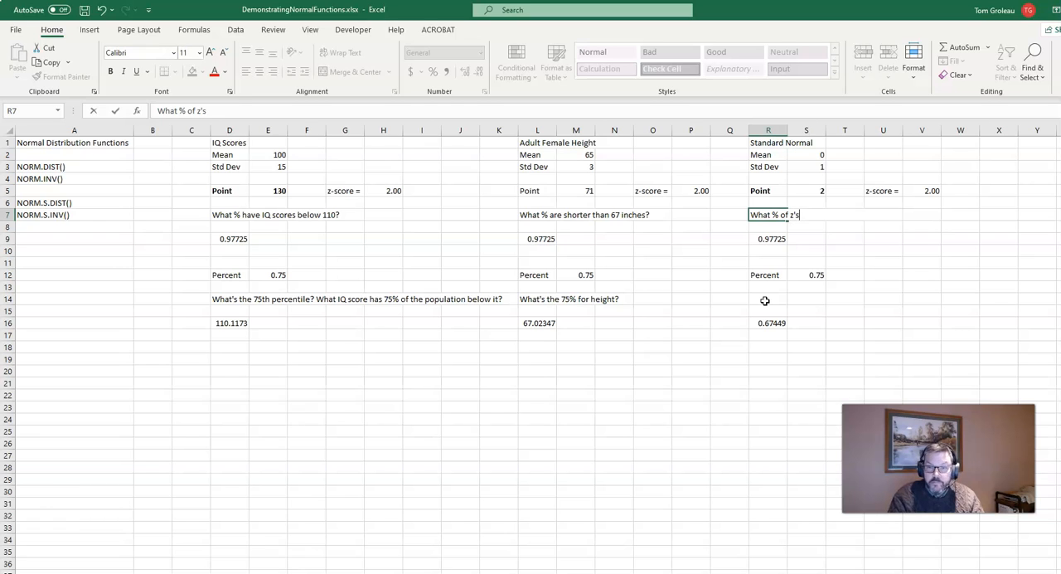
{"action": "type", "text": " are below"}
{"action": "key", "text": "Return"}
{"action": "key", "text": "Down"}
{"action": "key", "text": "Down"}
{"action": "key", "text": "Down"}
{"action": "key", "text": "Down"}
{"action": "key", "text": "Down"}
{"action": "key", "text": "Down"}
{"action": "key", "text": "Down"}
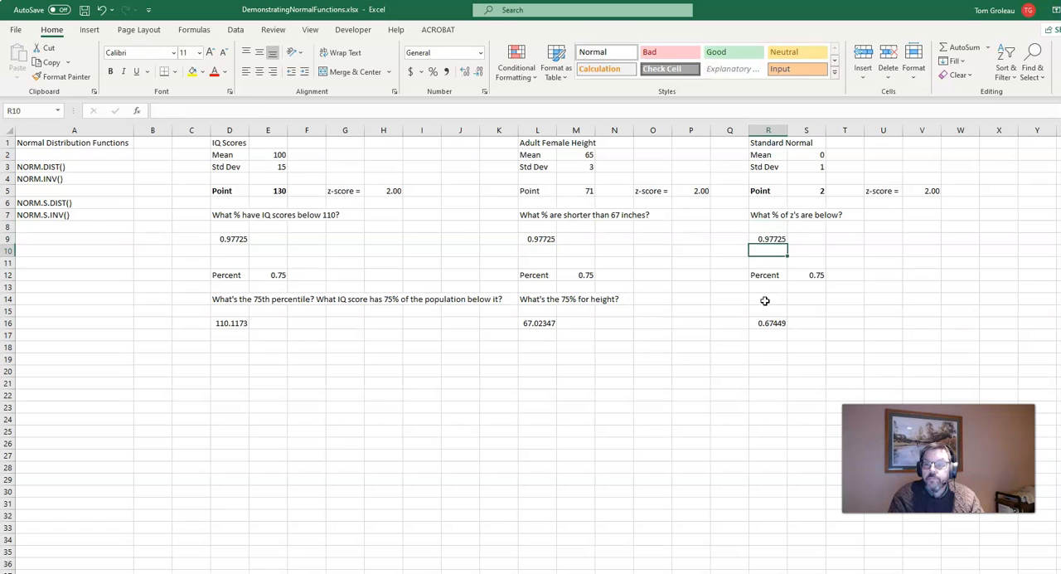
{"action": "left_click", "coordinate": [764, 300]}
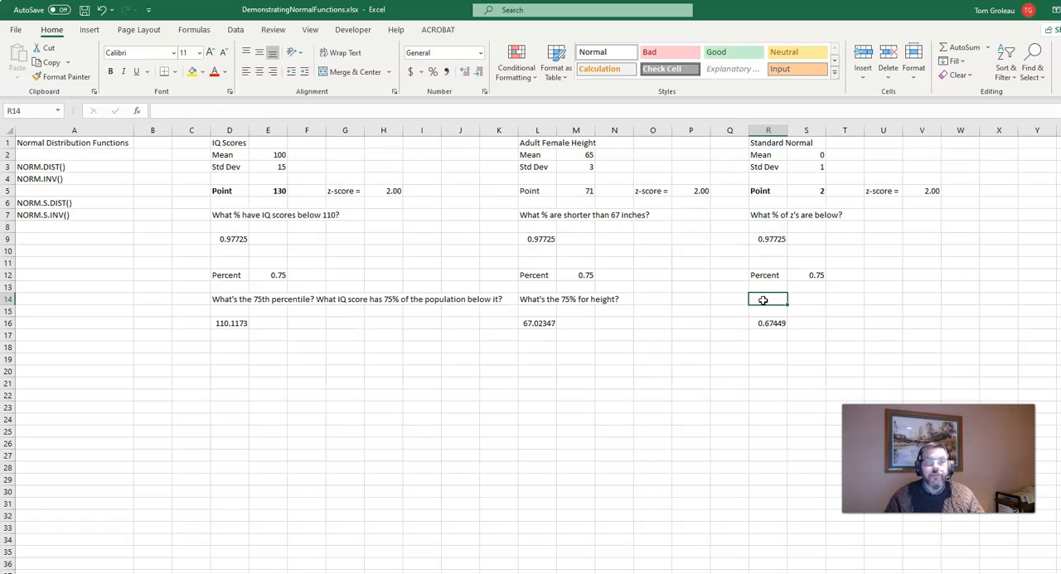
Set the IQ score point in E5 to 110.
{"action": "left_click", "coordinate": [257, 191]}
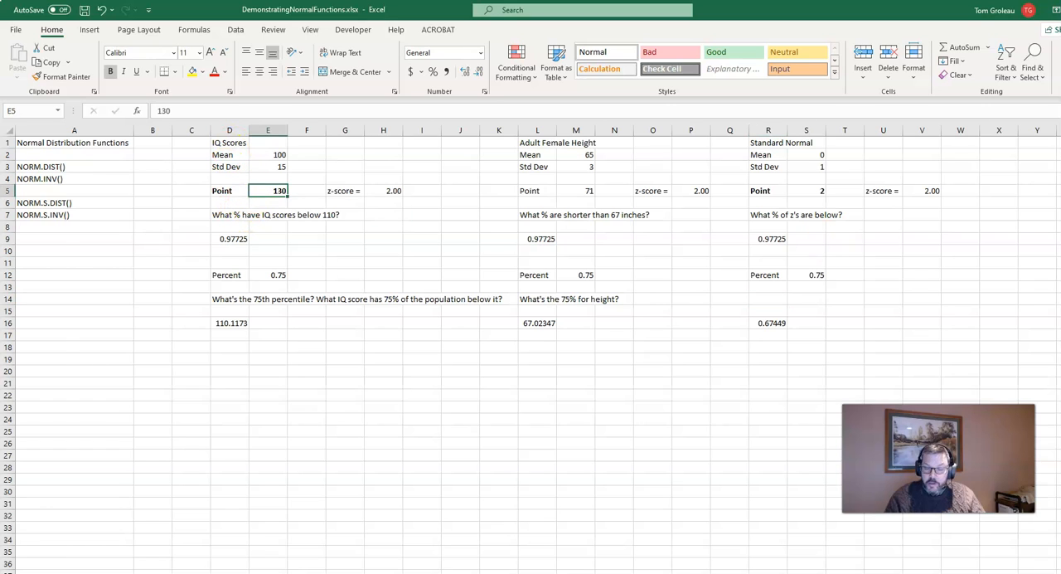
{"action": "type", "text": "110"}
{"action": "key", "text": "Return"}
Set the adult female height point in M5 to 67.
{"action": "key", "text": "Up"}
{"action": "key", "text": "Right"}
{"action": "key", "text": "Right"}
{"action": "key", "text": "Right"}
{"action": "key", "text": "Right"}
Enter the formula =2/3 as the standard normal point in S5.
{"action": "key", "text": "Right"}
{"action": "key", "text": "Right"}
{"action": "key", "text": "Right"}
{"action": "key", "text": "Right"}
{"action": "type", "text": "67"}
{"action": "key", "text": "Return"}
{"action": "key", "text": "Up"}
{"action": "key", "text": "Right"}
{"action": "key", "text": "Right"}
{"action": "key", "text": "Right"}
{"action": "key", "text": "Right"}
{"action": "key", "text": "Right"}
{"action": "key", "text": "Right"}
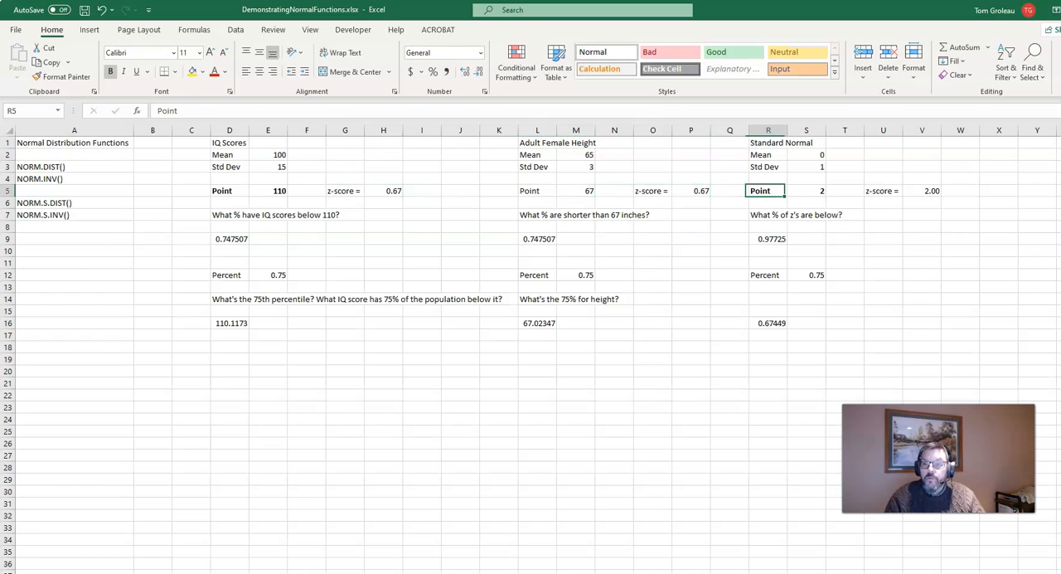
{"action": "type", "text": "="}
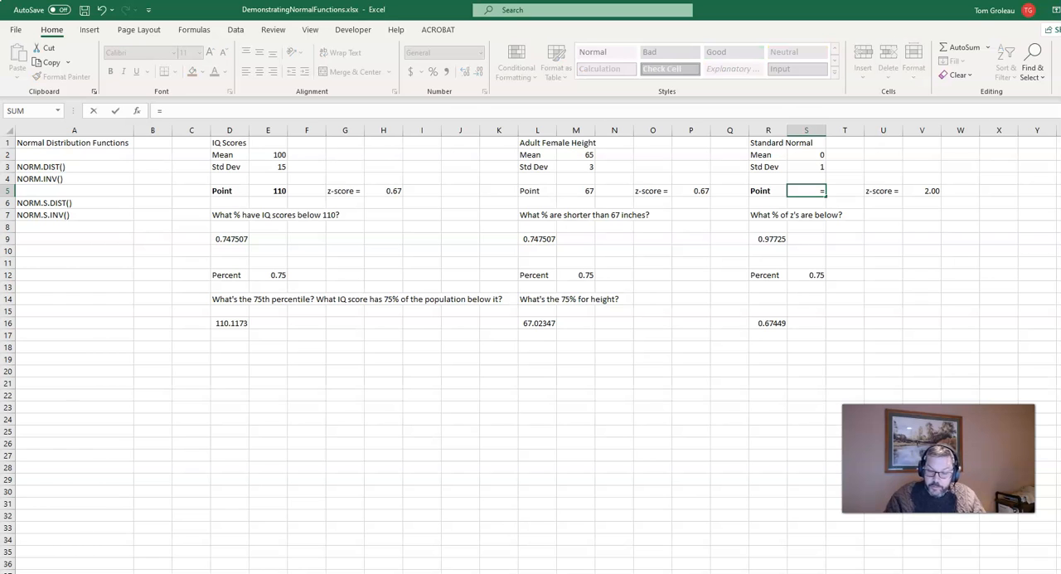
{"action": "type", "text": "2/3"}
{"action": "key", "text": "Return"}
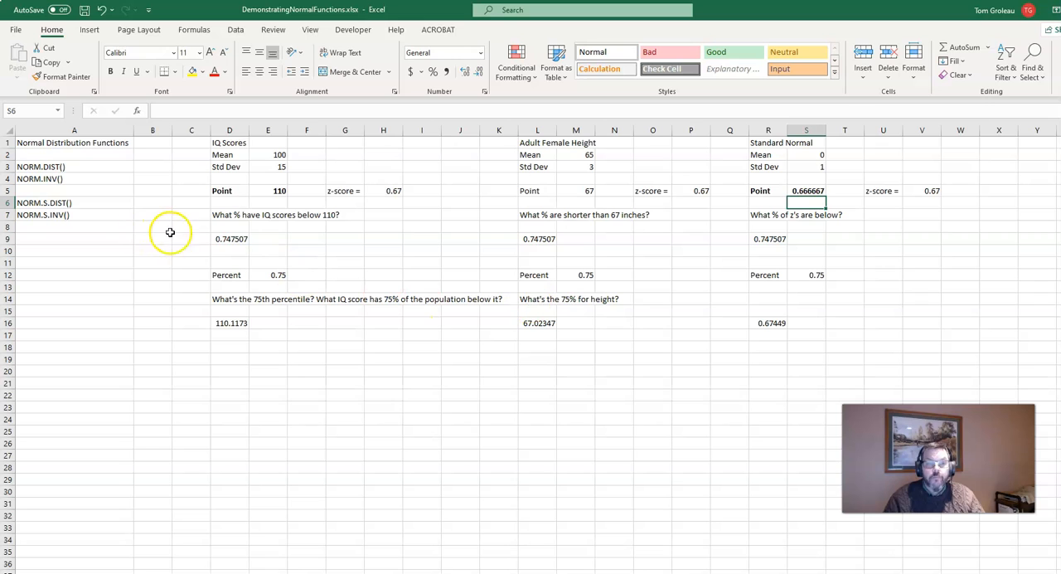
Compare the percentages below, means, standard deviations, points and z-score across the IQ, female height and standard normal sections.
{"action": "left_click_drag", "start_coordinate": [217, 239], "coordinate": [768, 252]}
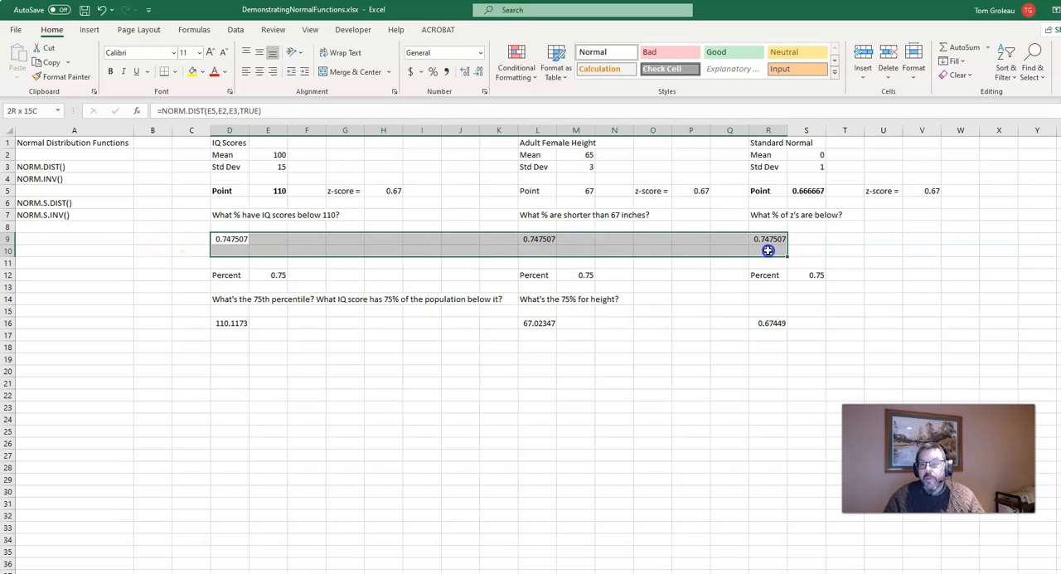
{"action": "left_click_drag", "start_coordinate": [768, 146], "coordinate": [934, 322]}
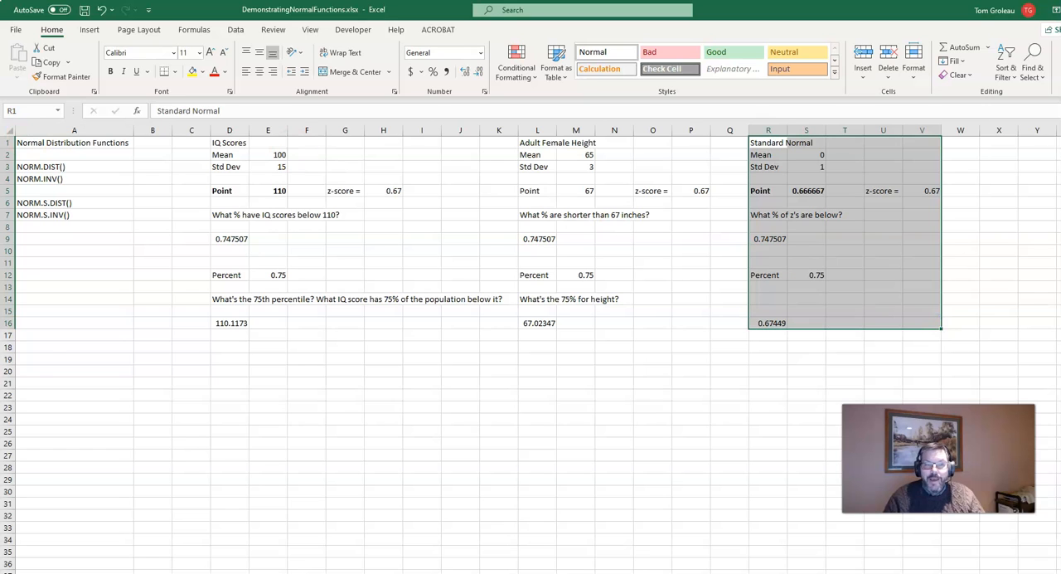
{"action": "left_click_drag", "start_coordinate": [225, 140], "coordinate": [268, 170]}
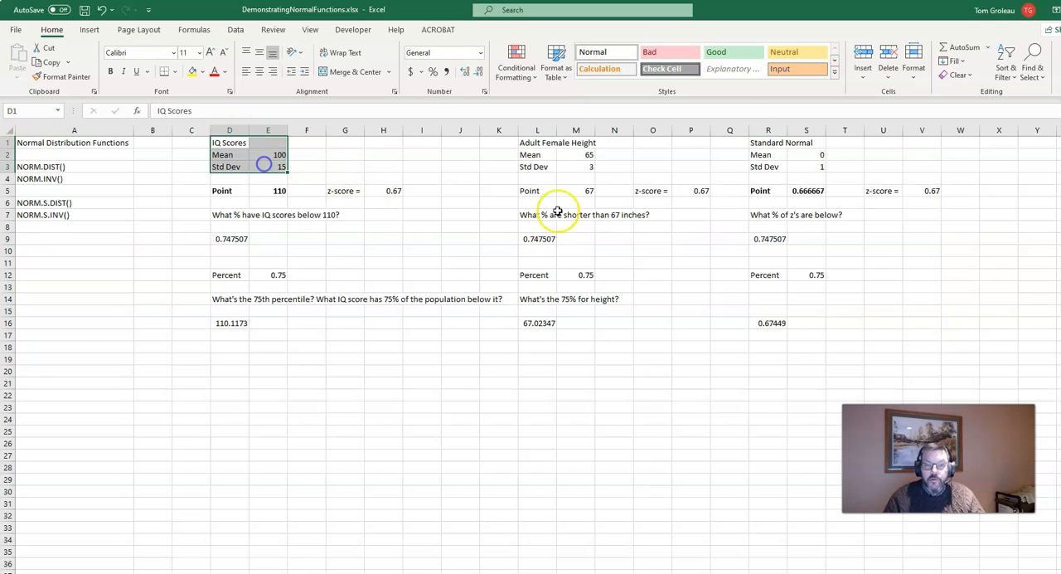
{"action": "left_click_drag", "start_coordinate": [552, 146], "coordinate": [572, 168]}
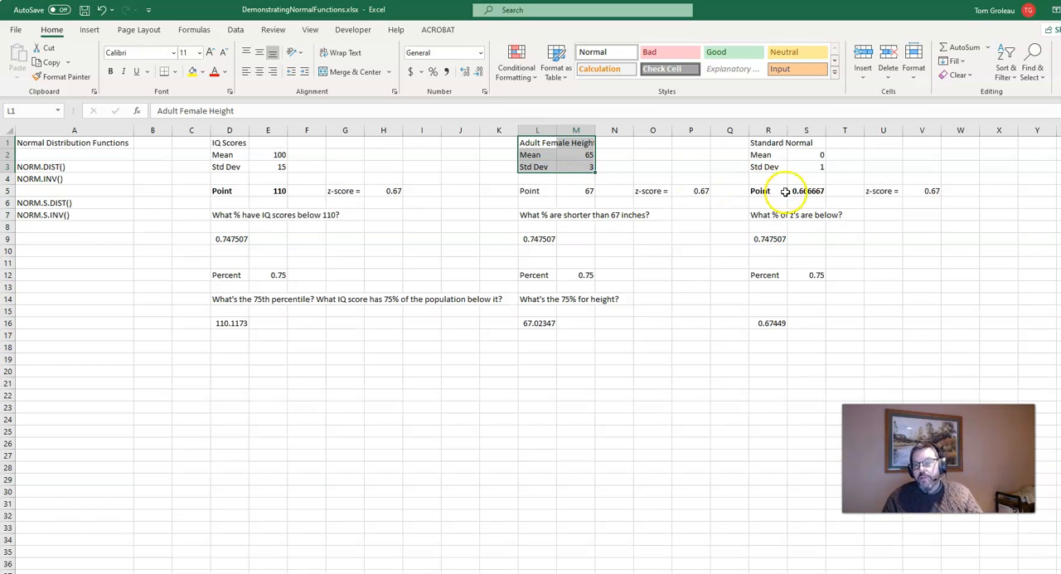
{"action": "left_click", "coordinate": [268, 191]}
{"action": "left_click", "coordinate": [594, 188]}
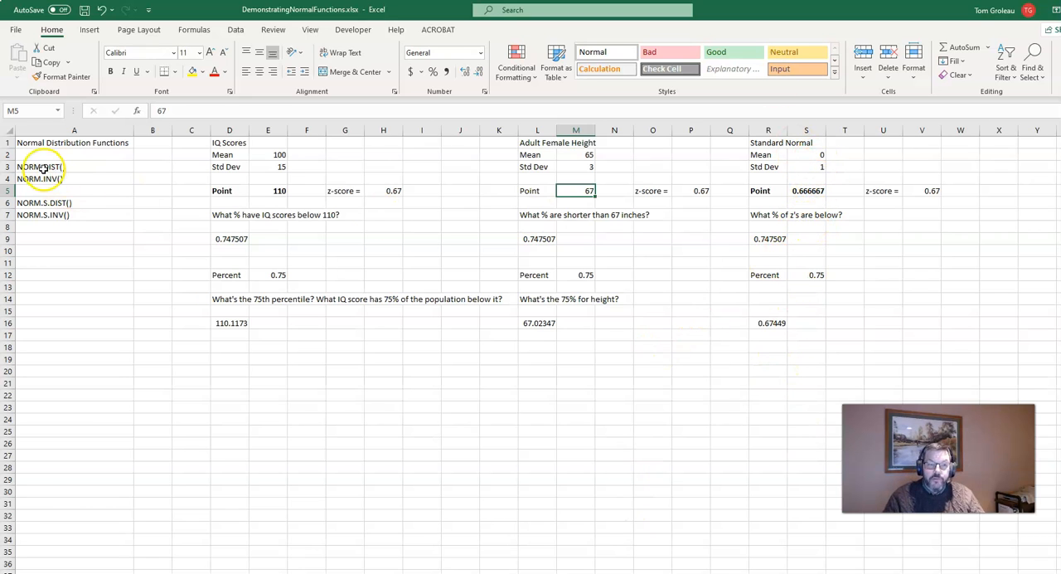
{"action": "left_click", "coordinate": [808, 157]}
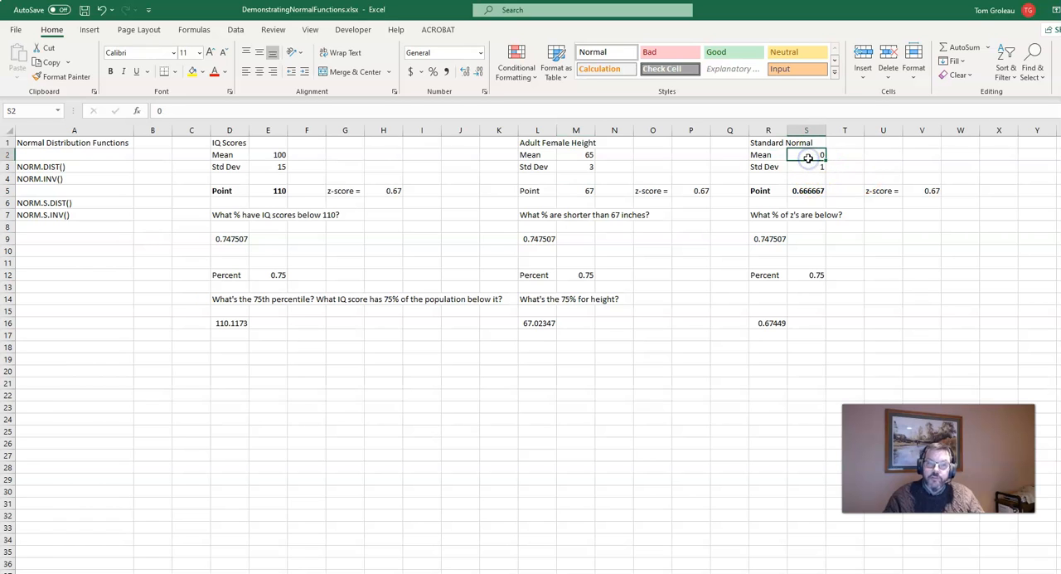
{"action": "left_click", "coordinate": [807, 190]}
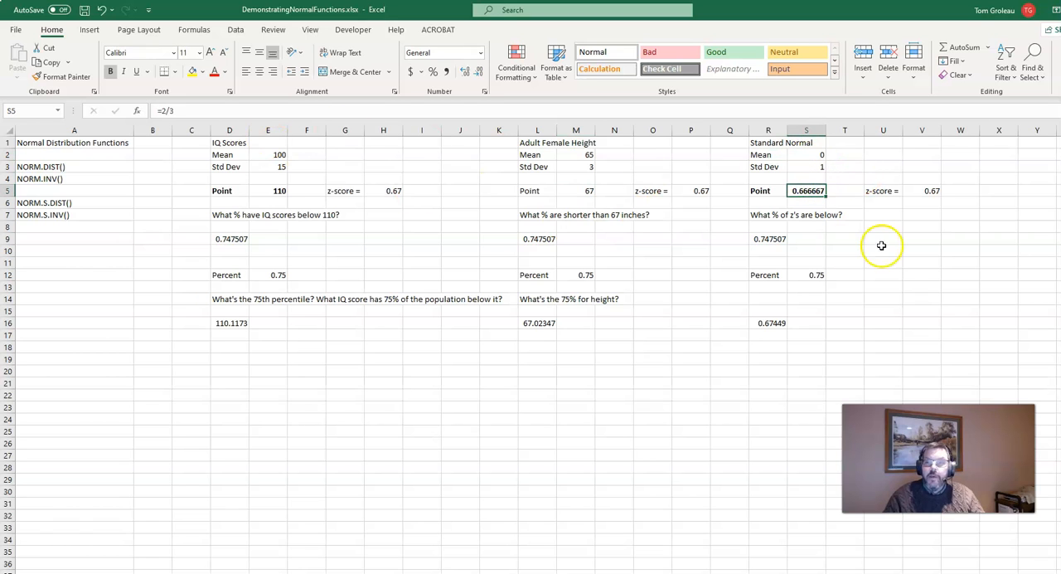
{"action": "left_click", "coordinate": [764, 239]}
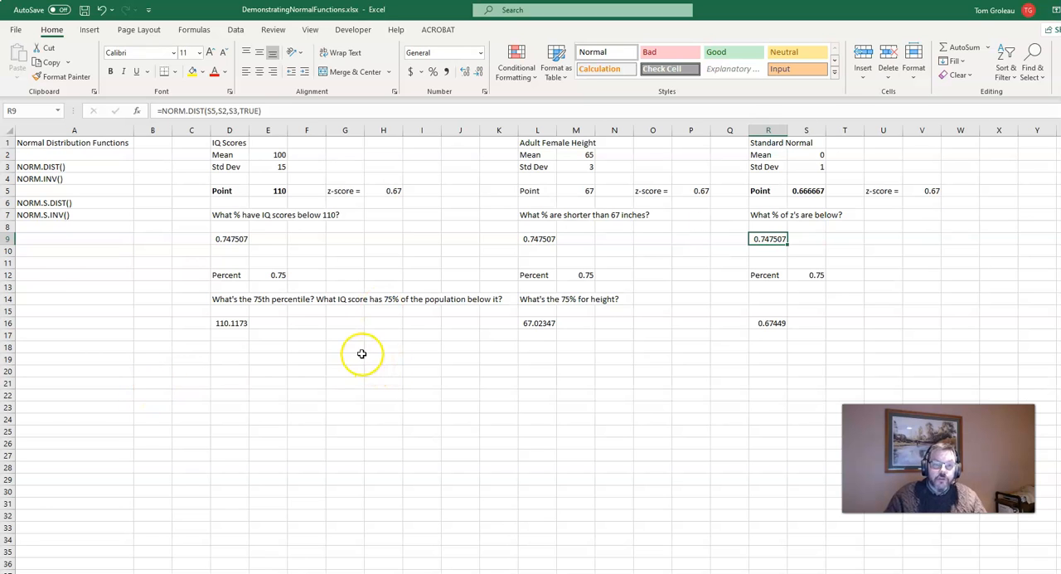
{"action": "left_click", "coordinate": [361, 356]}
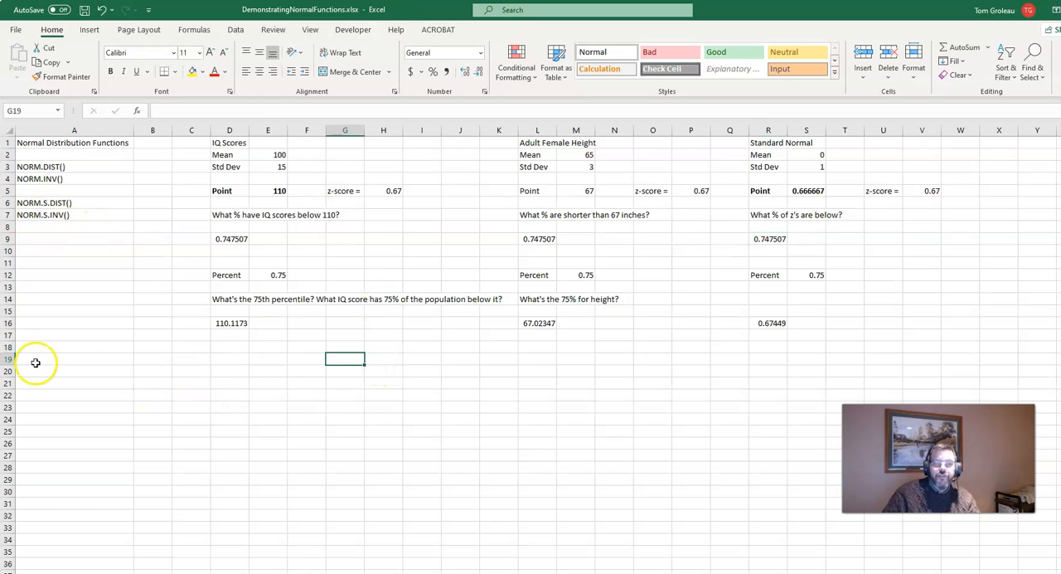
{"action": "left_click", "coordinate": [395, 192]}
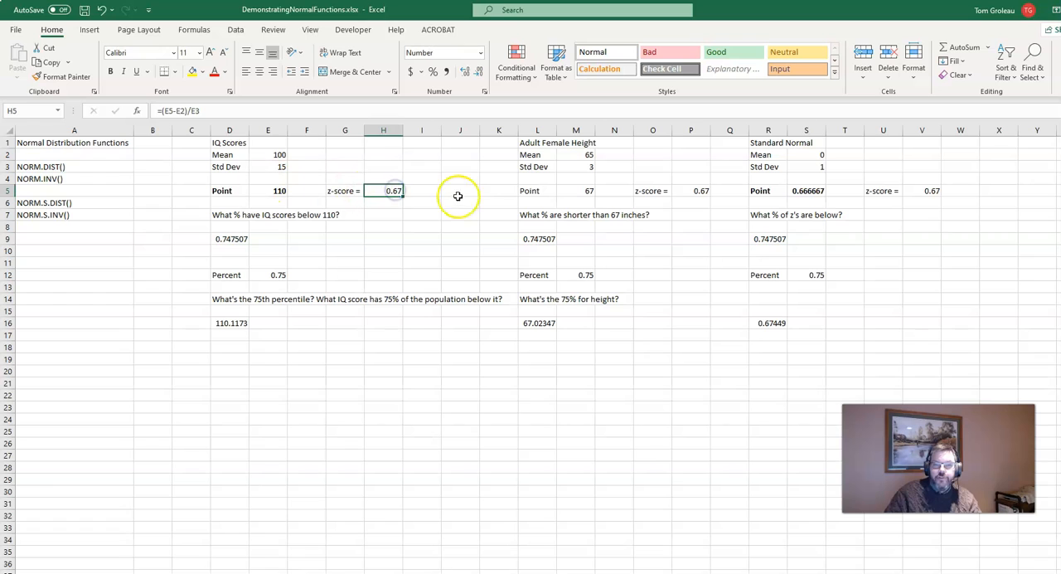
Enter the formula =NORM.S.DIST(H5,TRUE) in H9, using the IQ section's z-score.
{"action": "left_click", "coordinate": [373, 336]}
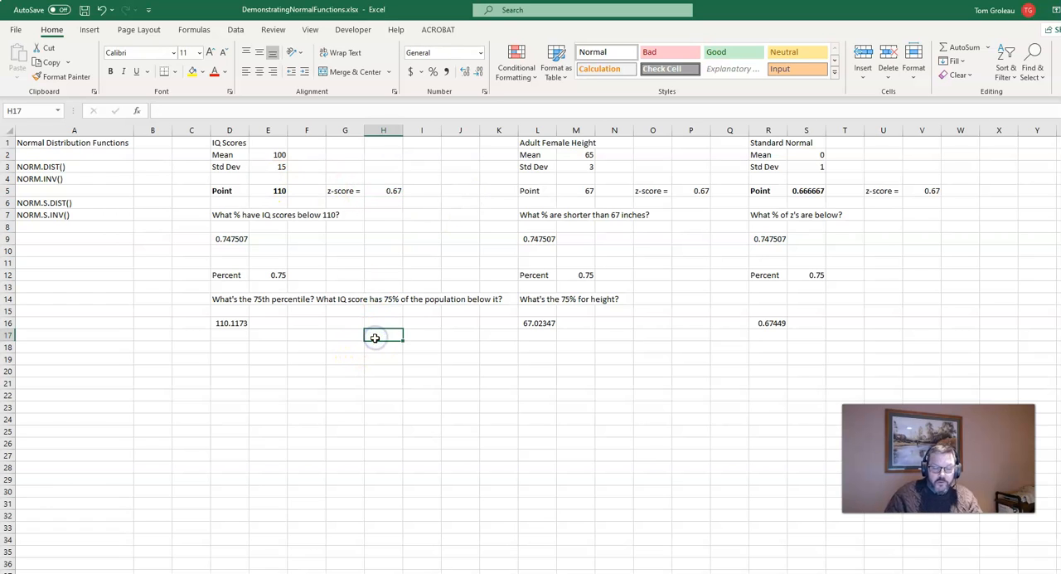
{"action": "key", "text": "Up"}
{"action": "key", "text": "Up"}
{"action": "key", "text": "Up"}
{"action": "key", "text": "Up"}
{"action": "key", "text": "Up"}
{"action": "key", "text": "Up"}
{"action": "key", "text": "Up"}
{"action": "key", "text": "Up"}
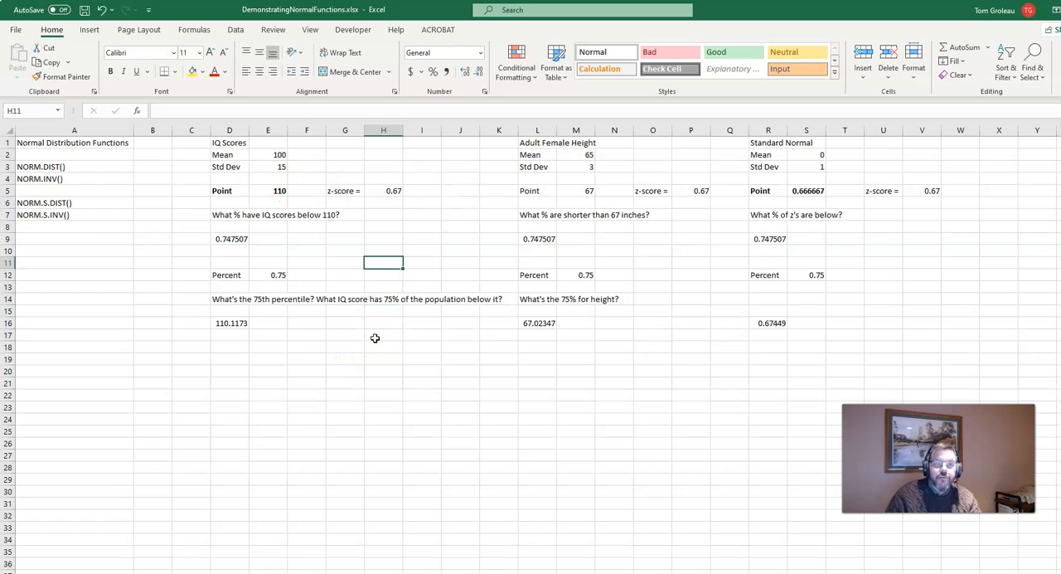
{"action": "type", "text": "="}
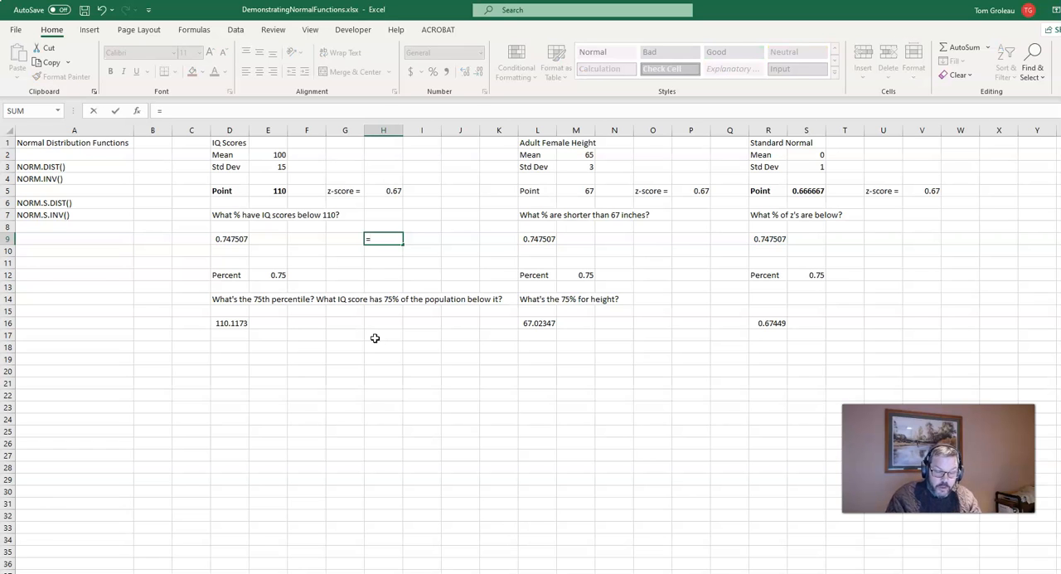
{"action": "type", "text": "norm.s."}
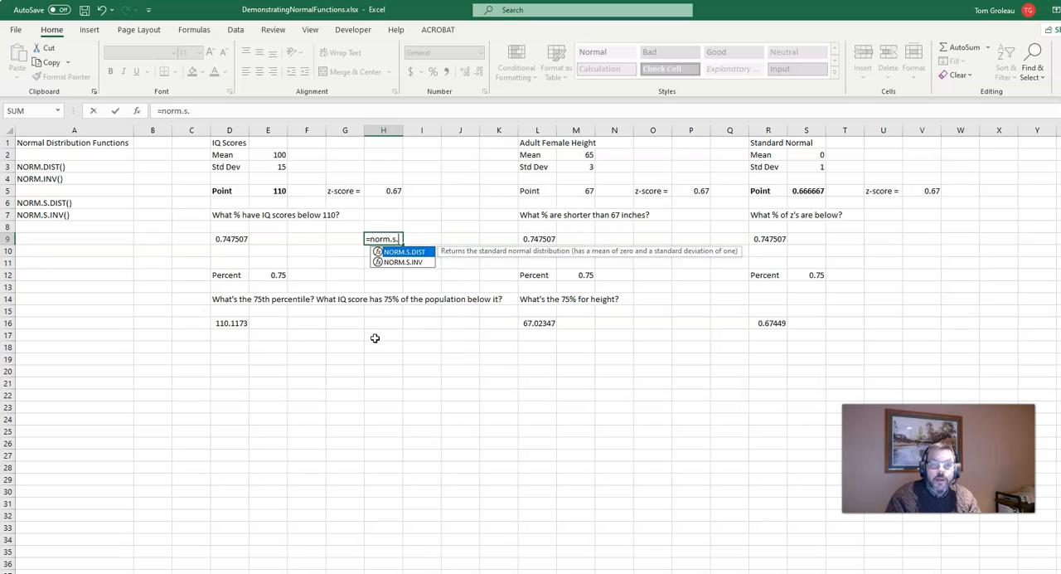
{"action": "type", "text": "dist"}
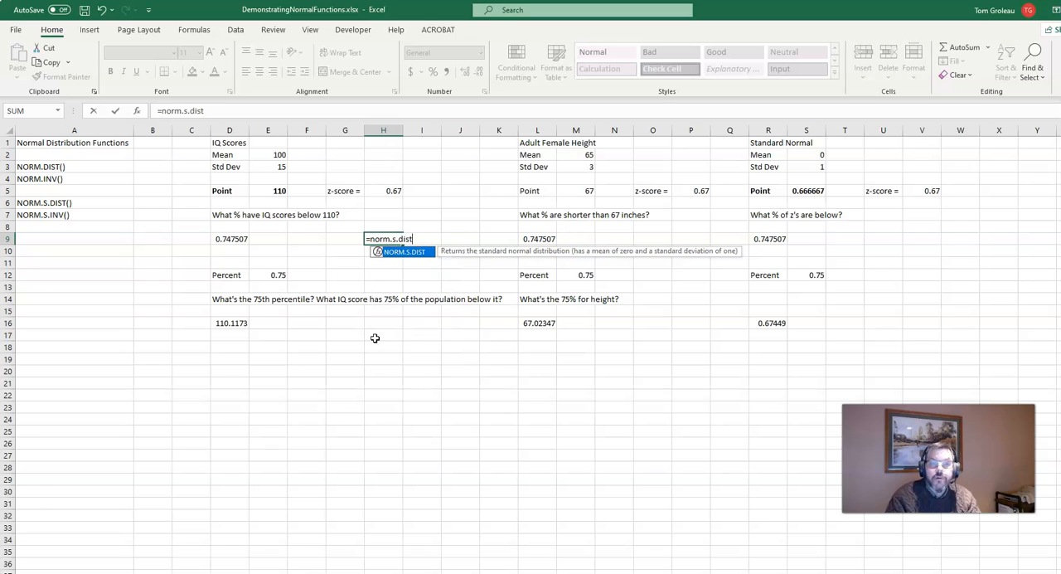
{"action": "type", "text": "("}
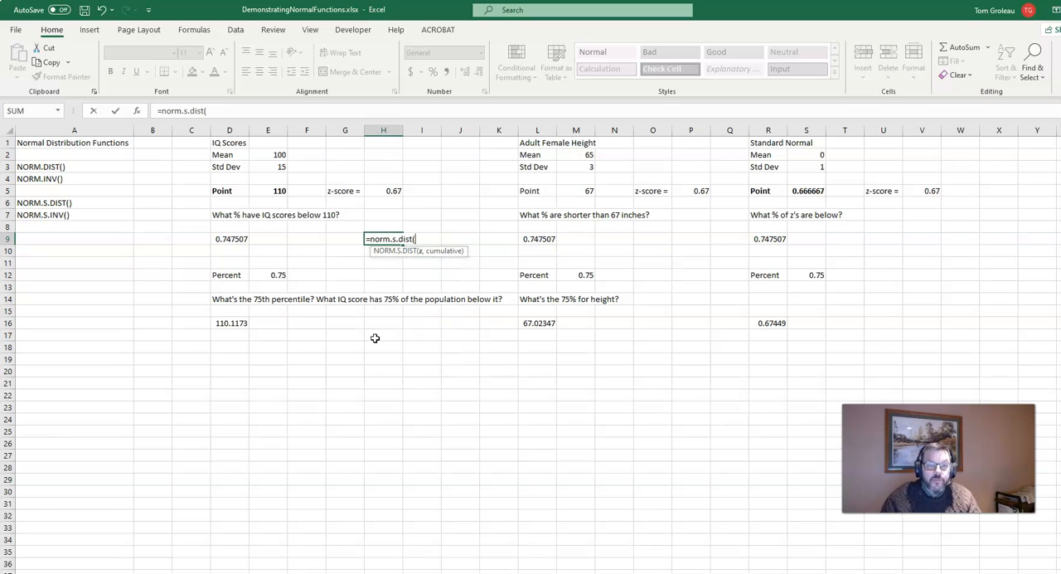
{"action": "left_click", "coordinate": [383, 191]}
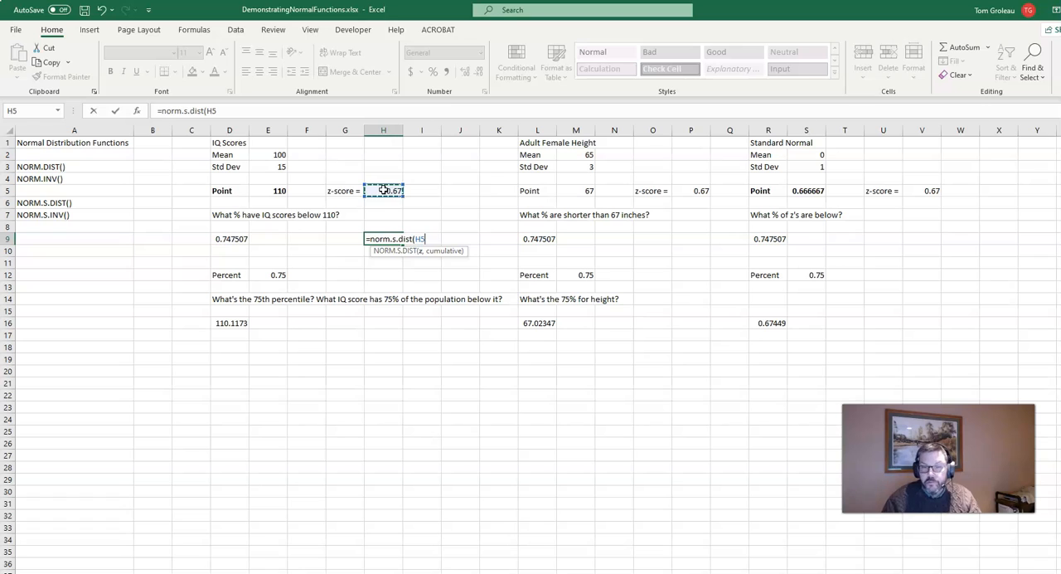
{"action": "type", "text": ",true"}
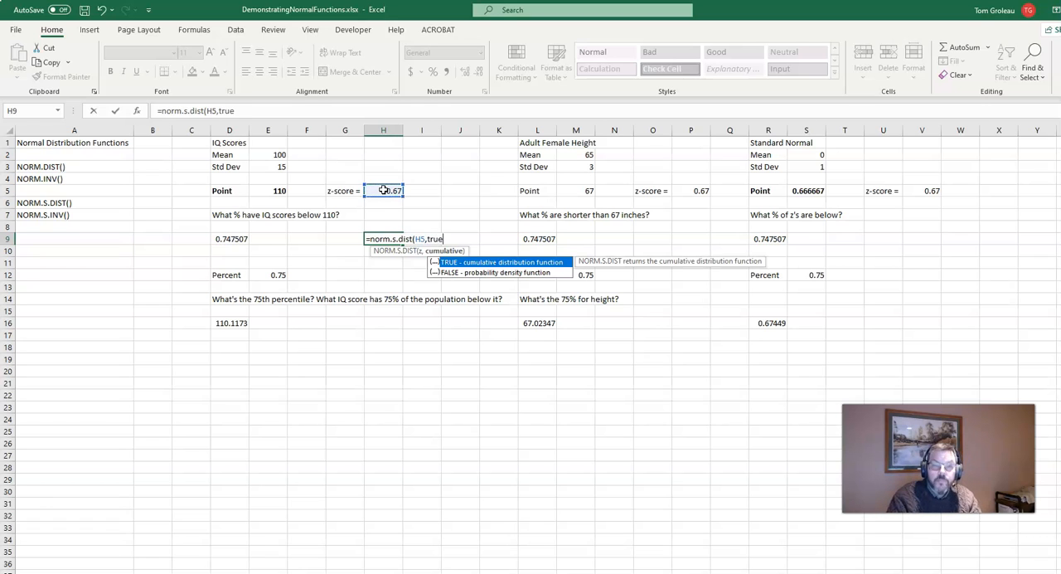
{"action": "type", "text": ")"}
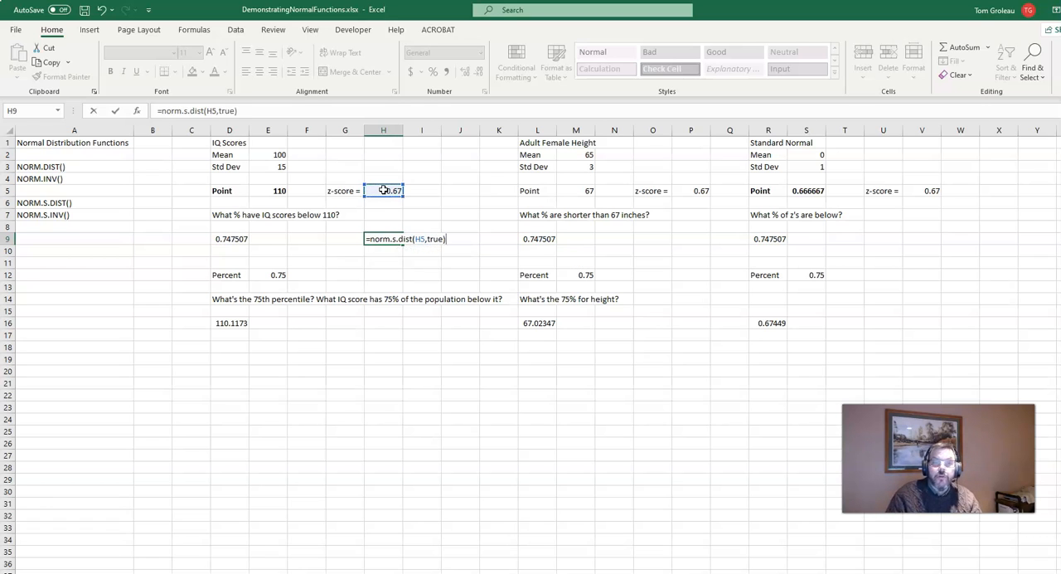
{"action": "key", "text": "Return"}
Compare the NORM.S.DIST result in H9 with the NORM.DIST result in D9 and review the IQ inputs above.
{"action": "key", "text": "Up"}
{"action": "key", "text": "Left"}
{"action": "key", "text": "Left"}
{"action": "key", "text": "Left"}
{"action": "key", "text": "Right"}
{"action": "key", "text": "Right"}
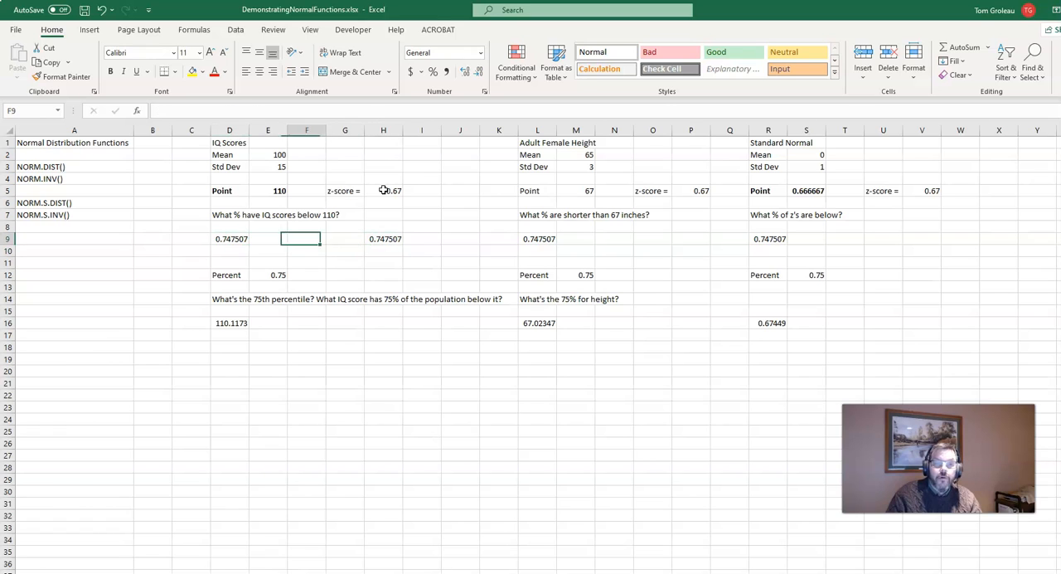
{"action": "key", "text": "Right"}
{"action": "key", "text": "Left"}
{"action": "key", "text": "Left"}
{"action": "key", "text": "Left"}
{"action": "key", "text": "Up"}
{"action": "key", "text": "Up"}
{"action": "key", "text": "Up"}
{"action": "key", "text": "Up"}
{"action": "key", "text": "Right"}
{"action": "key", "text": "Down"}
{"action": "key", "text": "Down"}
{"action": "key", "text": "Down"}
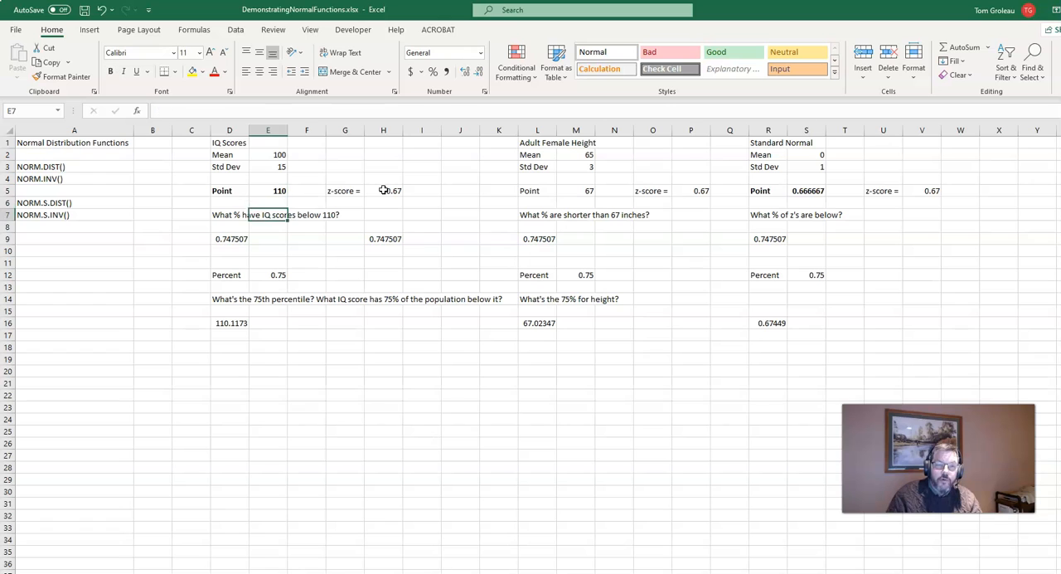
{"action": "key", "text": "Left"}
{"action": "key", "text": "Down"}
{"action": "key", "text": "Up"}
{"action": "key", "text": "Up"}
{"action": "key", "text": "Up"}
{"action": "key", "text": "Up"}
{"action": "key", "text": "Up"}
{"action": "key", "text": "Up"}
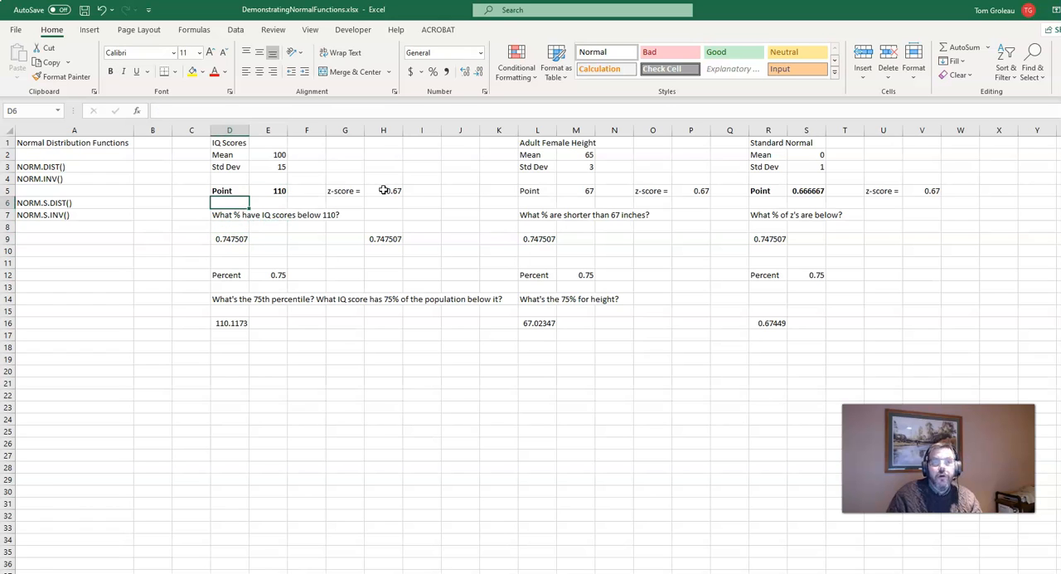
Copy the NORM.S.DIST formula from H9 to U9 in the standard normal section.
{"action": "key", "text": "Down"}
{"action": "key", "text": "Down"}
{"action": "key", "text": "Right"}
{"action": "key", "text": "Right"}
{"action": "key", "text": "Right"}
{"action": "key", "text": "Right"}
{"action": "key", "text": "Down"}
{"action": "key", "text": "Down"}
{"action": "key", "text": "Down"}
{"action": "key", "text": "Down"}
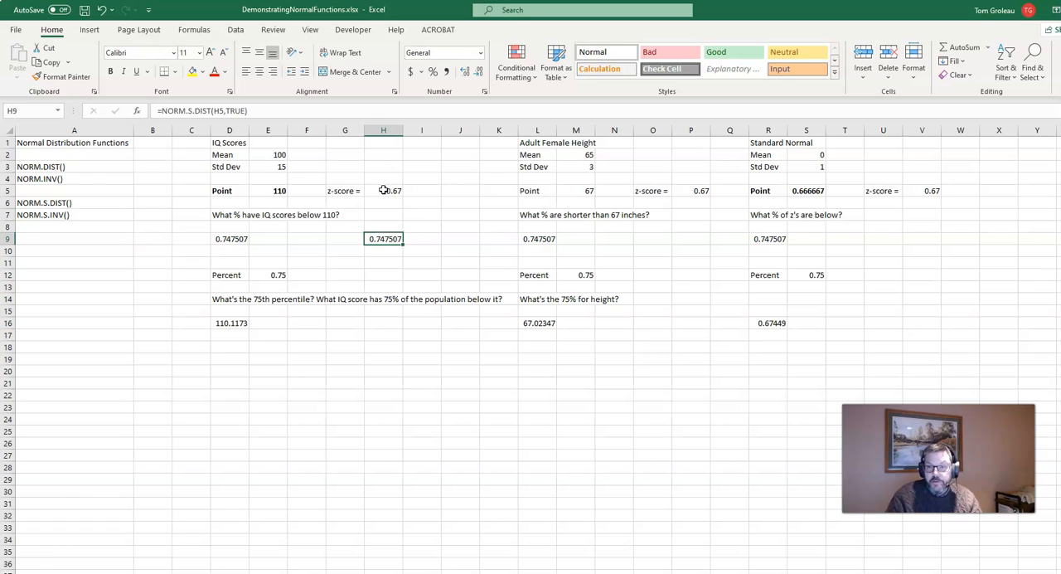
{"action": "key", "text": "ctrl+c"}
{"action": "key", "text": "Right"}
{"action": "key", "text": "Right"}
{"action": "key", "text": "Right"}
{"action": "key", "text": "Right"}
{"action": "key", "text": "Right"}
{"action": "key", "text": "Right"}
{"action": "key", "text": "Right"}
{"action": "key", "text": "Right"}
{"action": "key", "text": "Right"}
{"action": "key", "text": "Right"}
{"action": "key", "text": "Right"}
{"action": "key", "text": "Right"}
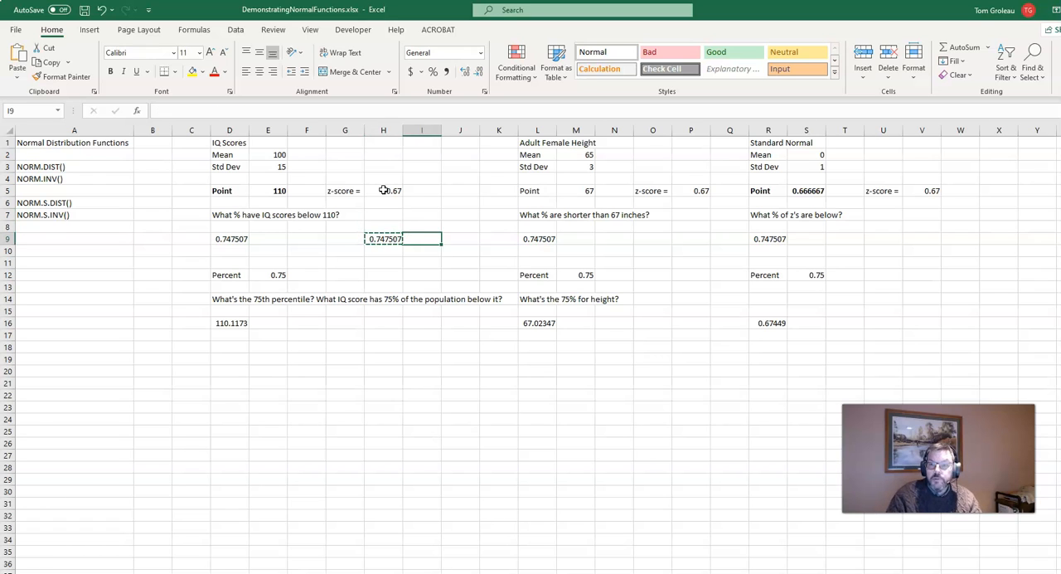
{"action": "key", "text": "Right"}
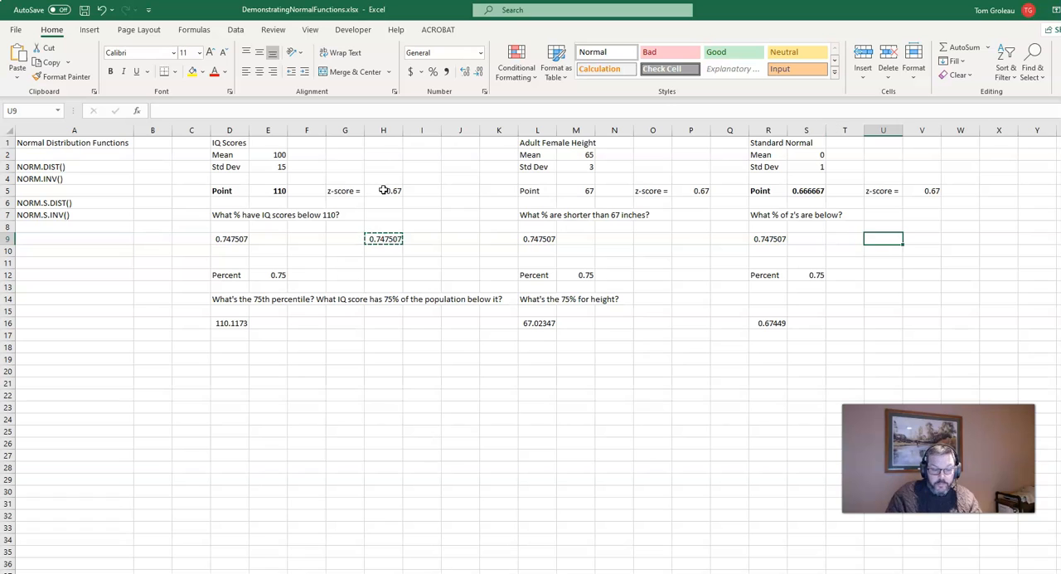
{"action": "key", "text": "ctrl+v"}
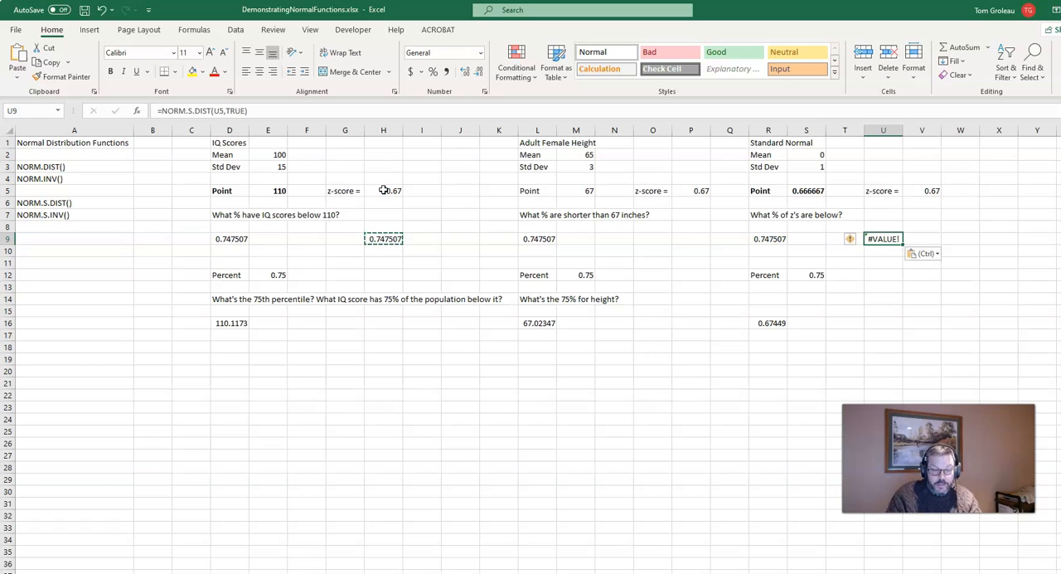
Copy the NORM.S.DIST formula from U9 to V9 so it references the z-score in V5, and clear U9.
{"action": "key", "text": "Escape"}
{"action": "key", "text": "Right"}
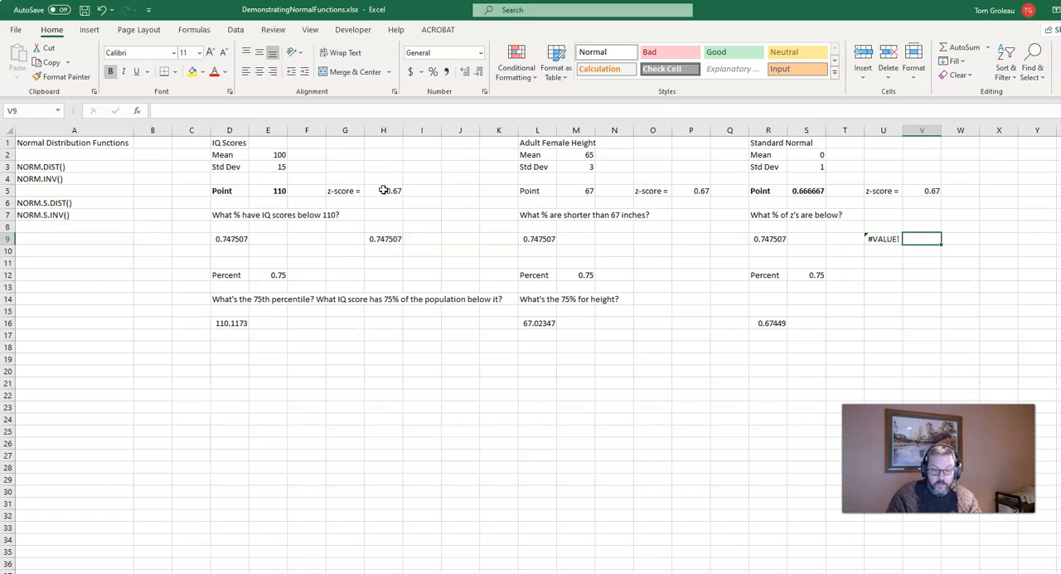
{"action": "key", "text": "Left"}
{"action": "key", "text": "ctrl+c"}
{"action": "key", "text": "Right"}
{"action": "key", "text": "ctrl+v"}
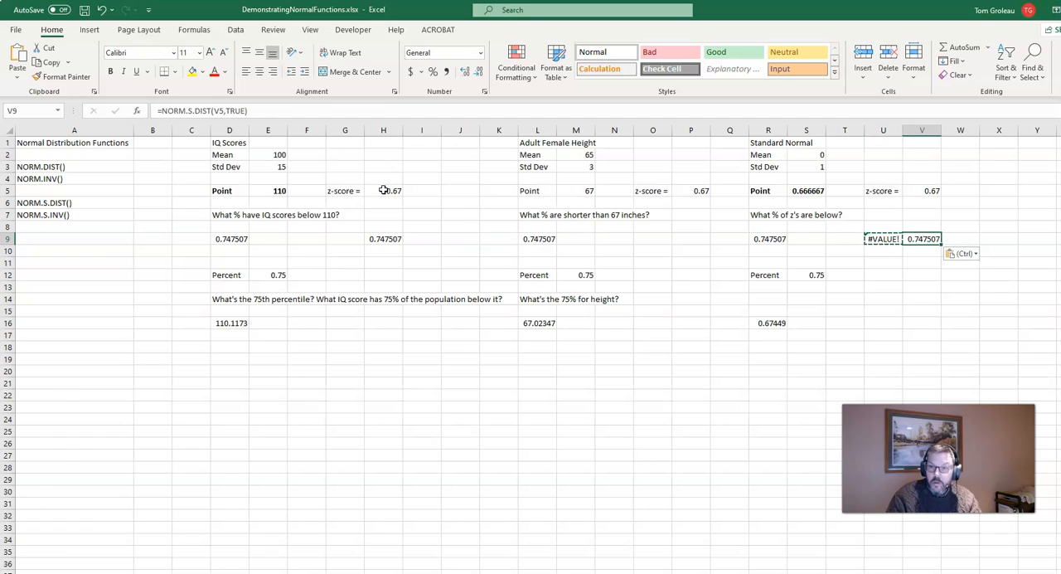
{"action": "key", "text": "Left"}
{"action": "key", "text": "Delete"}
{"action": "key", "text": "Right"}
{"action": "key", "text": "Up"}
{"action": "key", "text": "Up"}
{"action": "key", "text": "Up"}
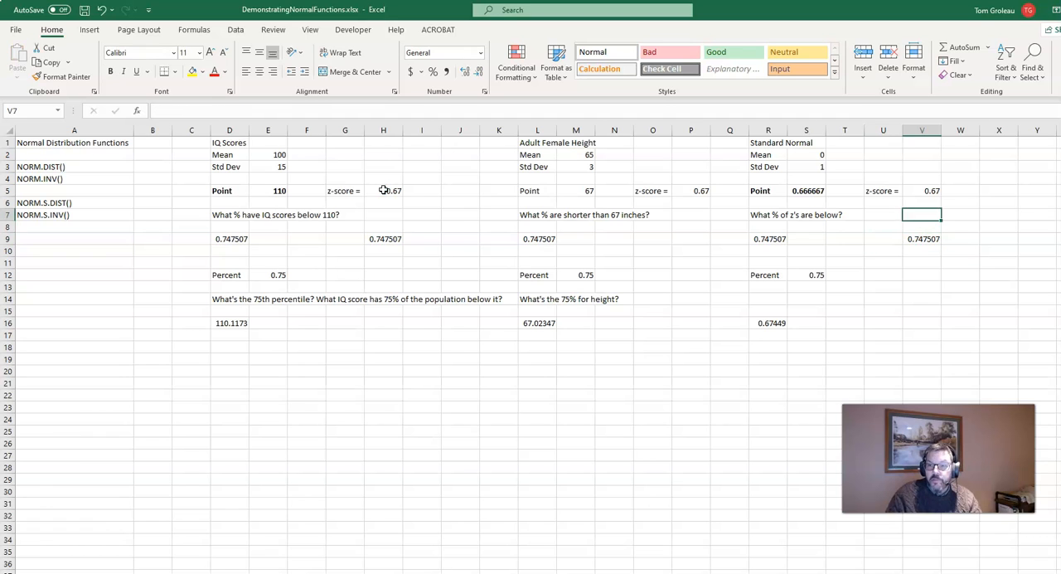
{"action": "key", "text": "Down"}
{"action": "key", "text": "Down"}
{"action": "key", "text": "Down"}
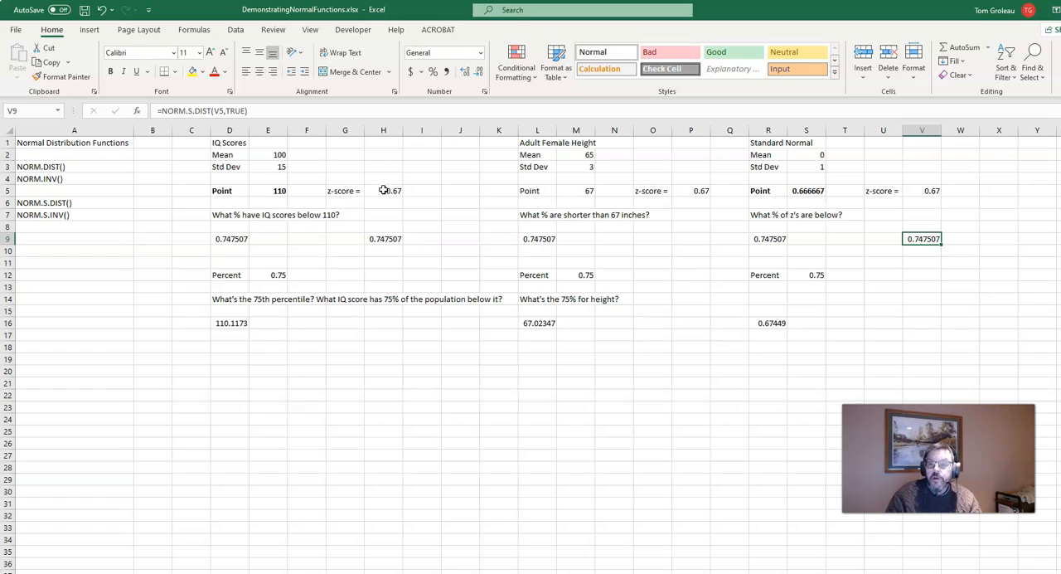
Enter the formula =NORM.S.INV(S12) in V16, using the standard normal section's percent.
{"action": "key", "text": "Down"}
{"action": "key", "text": "Down"}
{"action": "key", "text": "Down"}
{"action": "key", "text": "Down"}
{"action": "key", "text": "Down"}
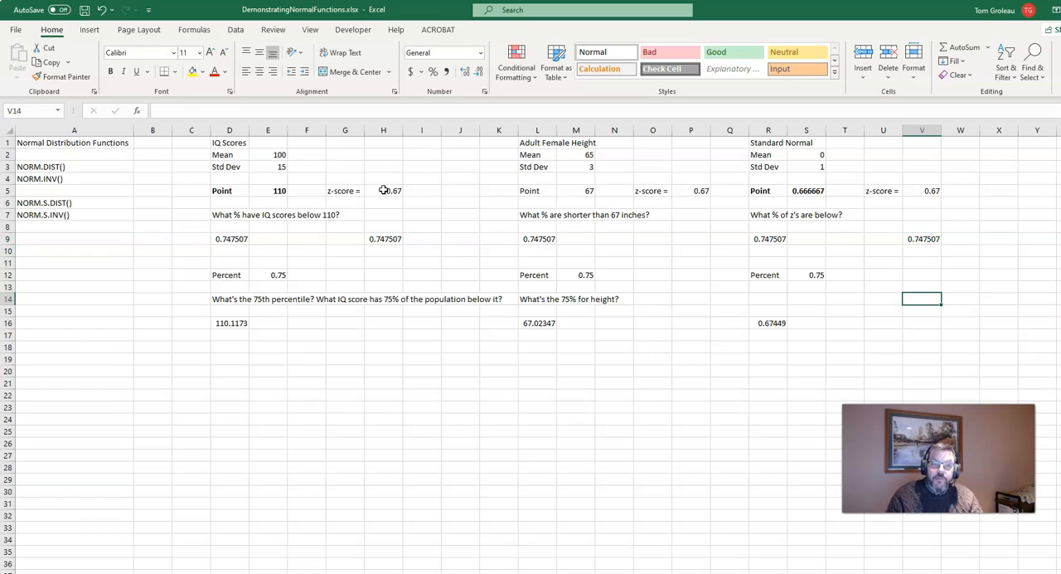
{"action": "key", "text": "Left"}
{"action": "key", "text": "Left"}
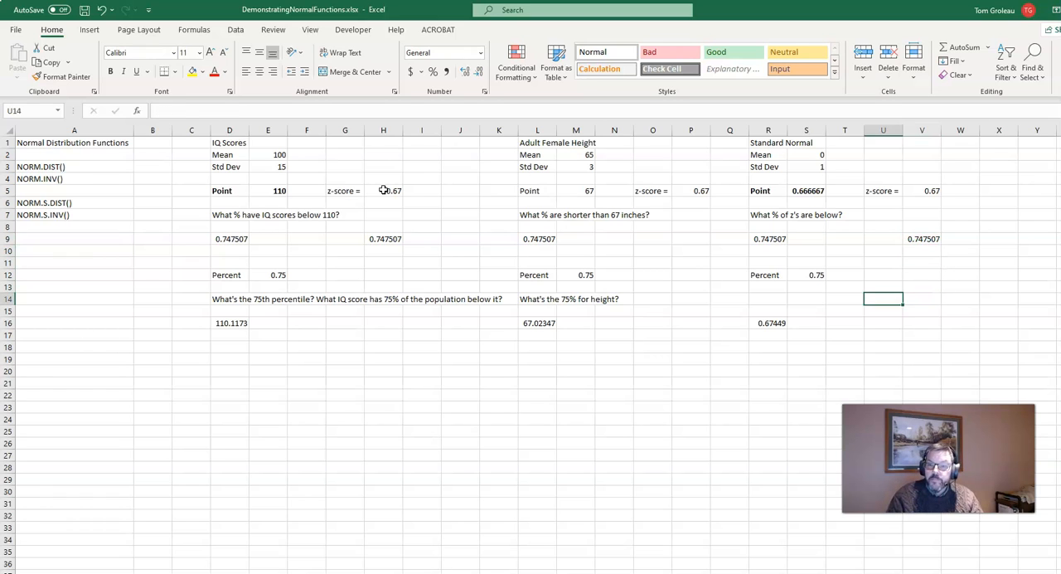
{"action": "key", "text": "Down"}
{"action": "key", "text": "Down"}
{"action": "key", "text": "Right"}
{"action": "key", "text": "Right"}
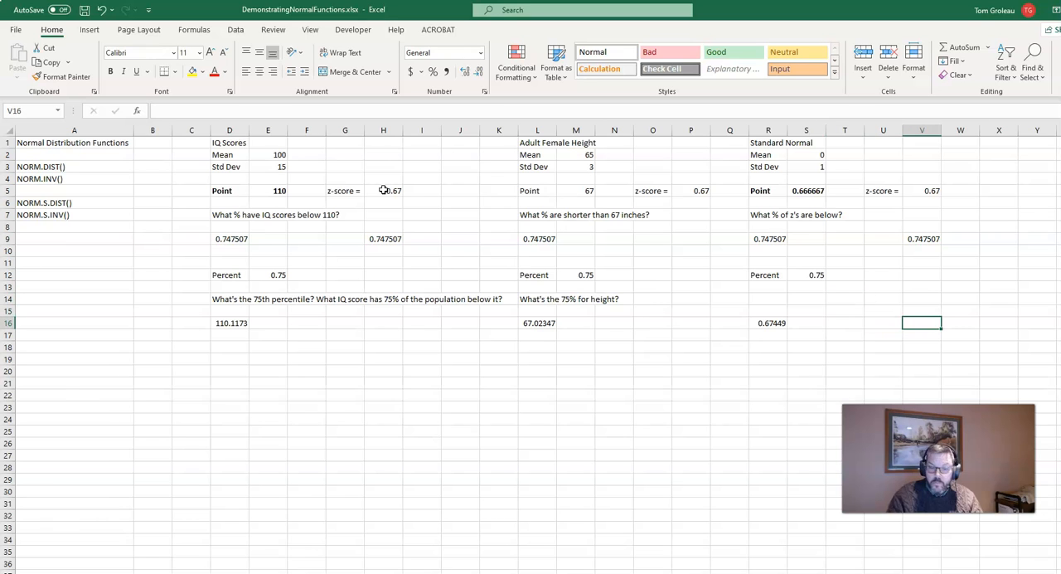
{"action": "type", "text": "=norm"}
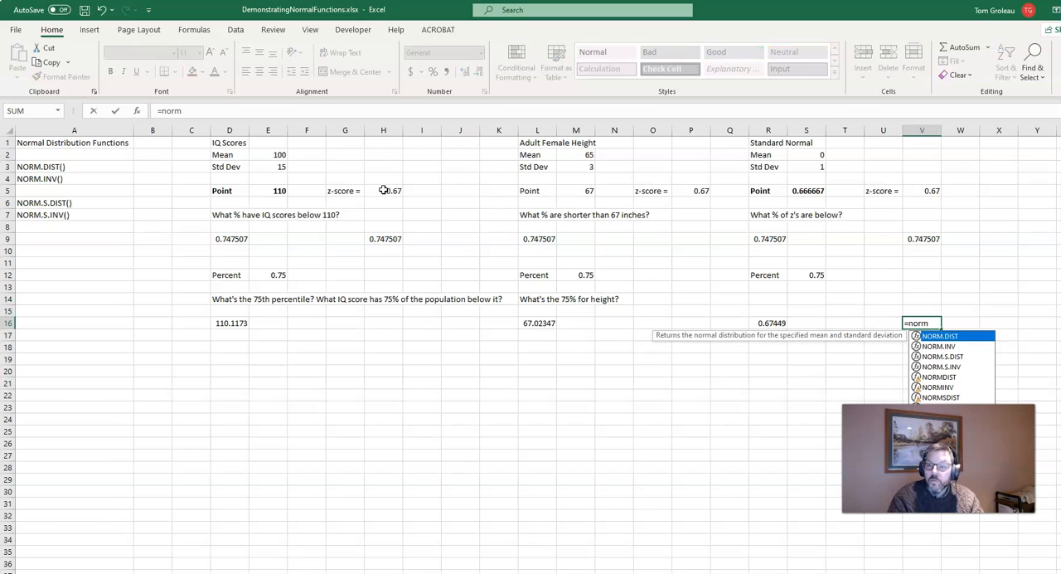
{"action": "type", "text": ".s.inv("}
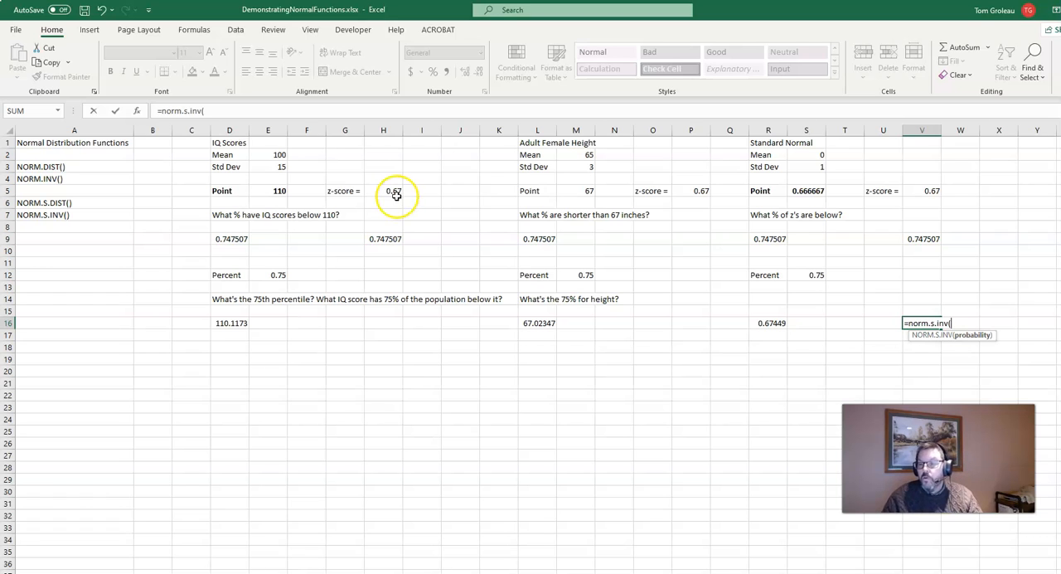
{"action": "left_click", "coordinate": [813, 276]}
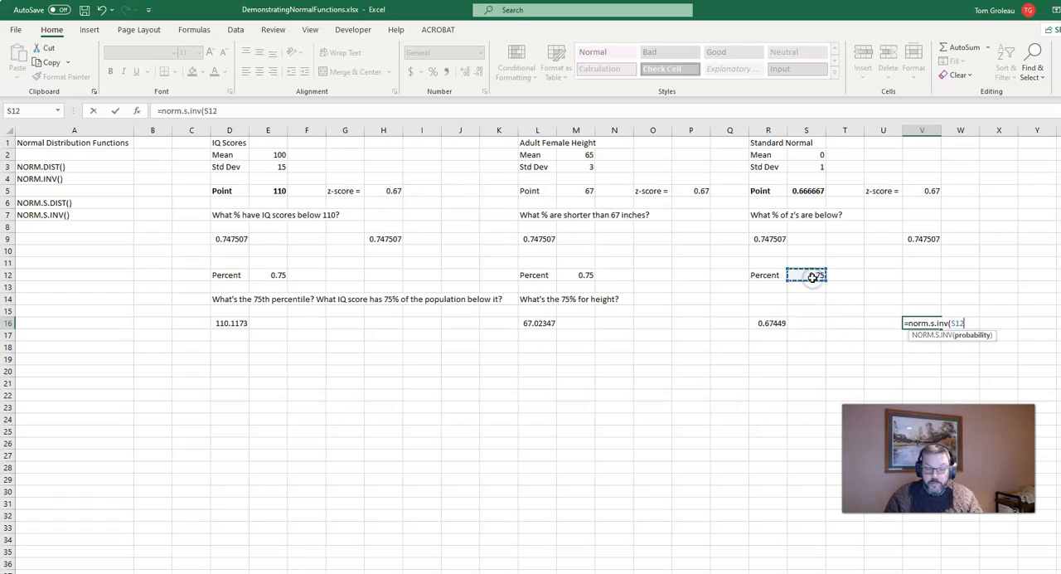
{"action": "key", "text": "ctrl+Return"}
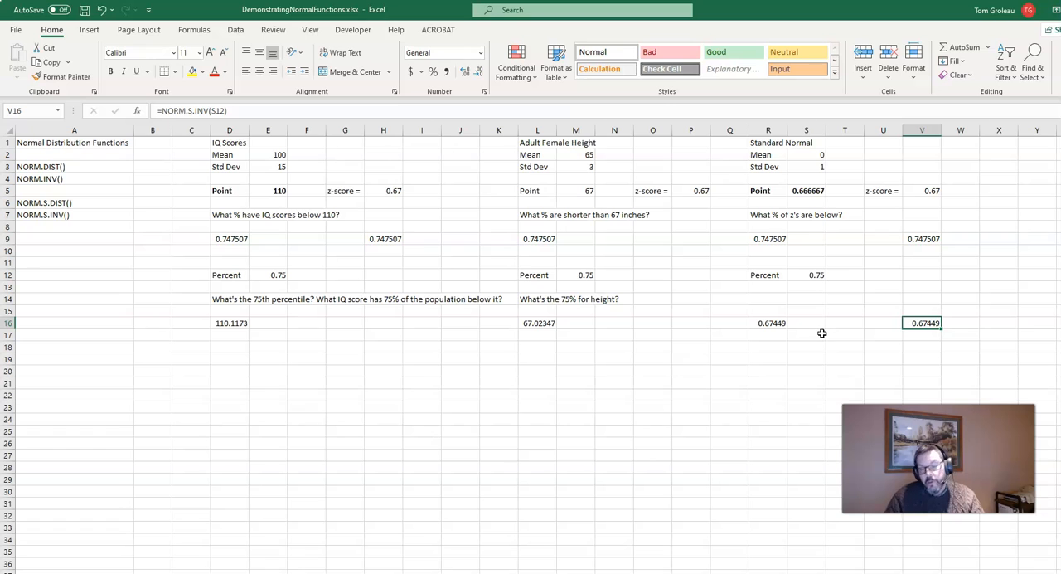
Set the standard normal section's percent in S12 to 0.975 and check the NORM.S.INV formula in V16.
{"action": "left_click", "coordinate": [811, 274]}
{"action": "type", "text": ".975"}
{"action": "key", "text": "Return"}
{"action": "key", "text": "Up"}
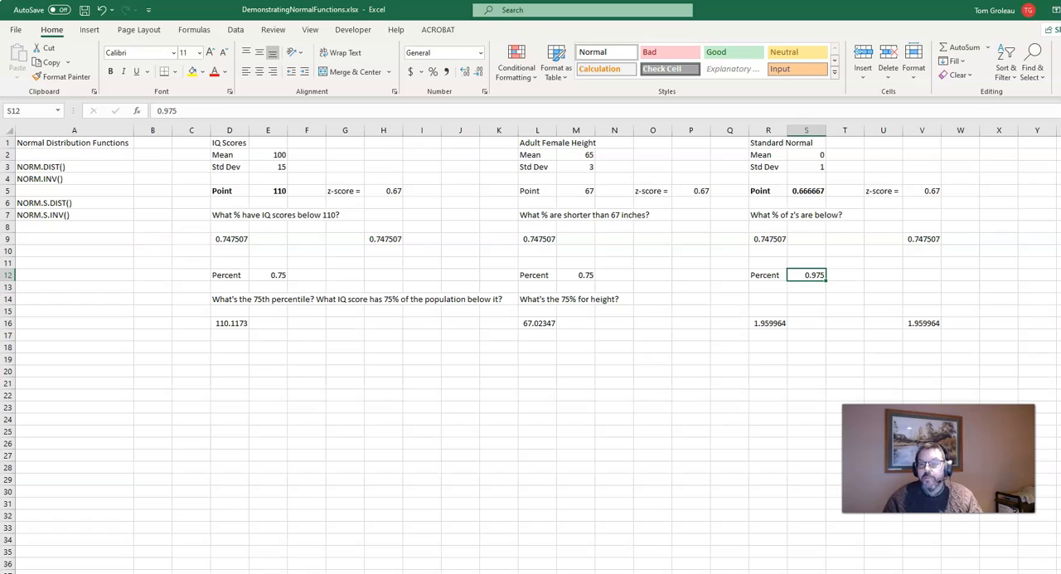
{"action": "left_click", "coordinate": [926, 324]}
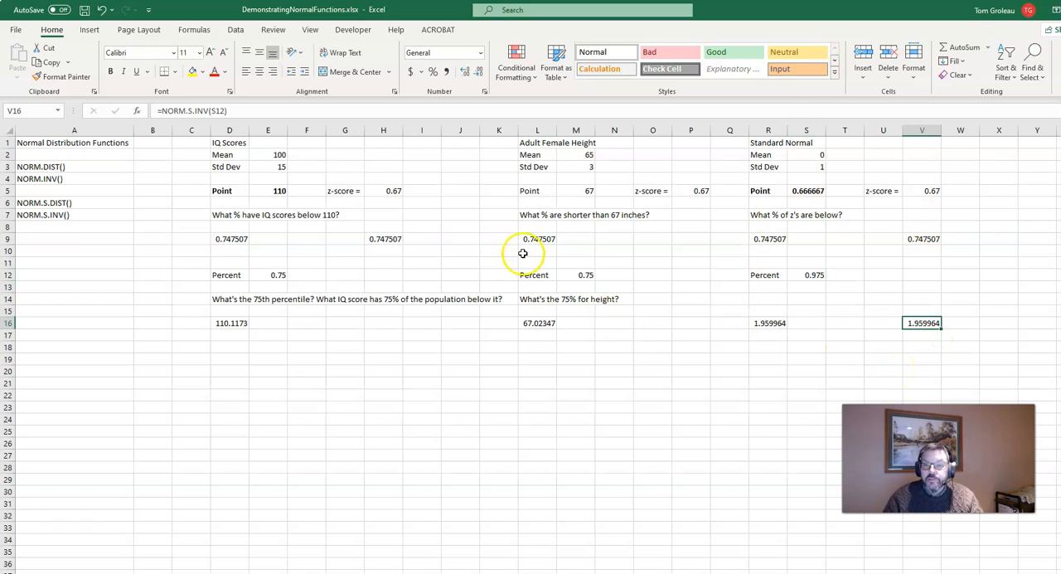
Set the adult female height percent in M12 to 0.975 and check the NORM.INV formula in L16.
{"action": "left_click", "coordinate": [582, 274]}
{"action": "type", "text": ".9"}
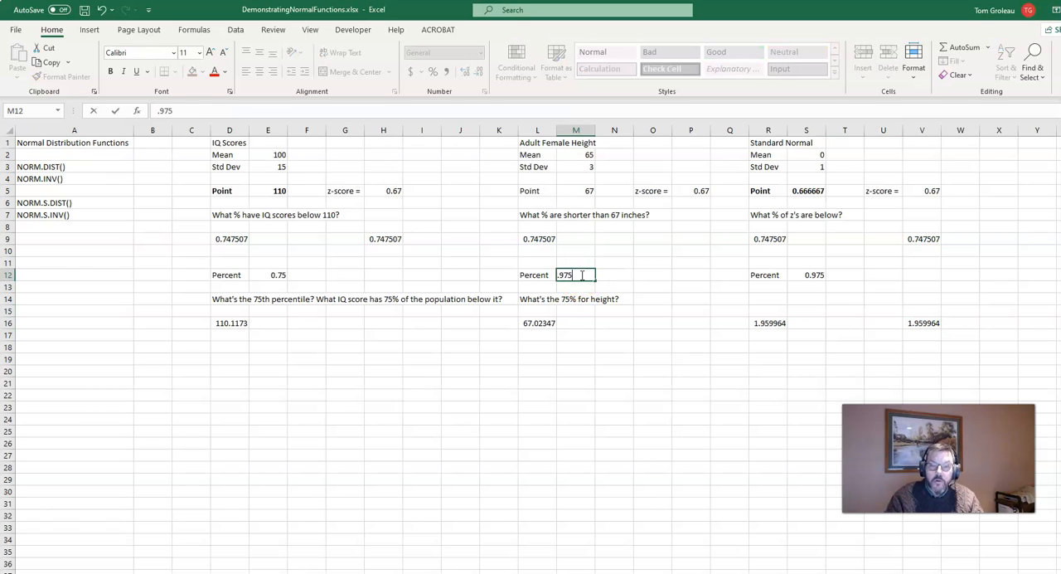
{"action": "key", "text": "Return"}
{"action": "key", "text": "Down"}
{"action": "key", "text": "Down"}
{"action": "key", "text": "Left"}
{"action": "key", "text": "Down"}
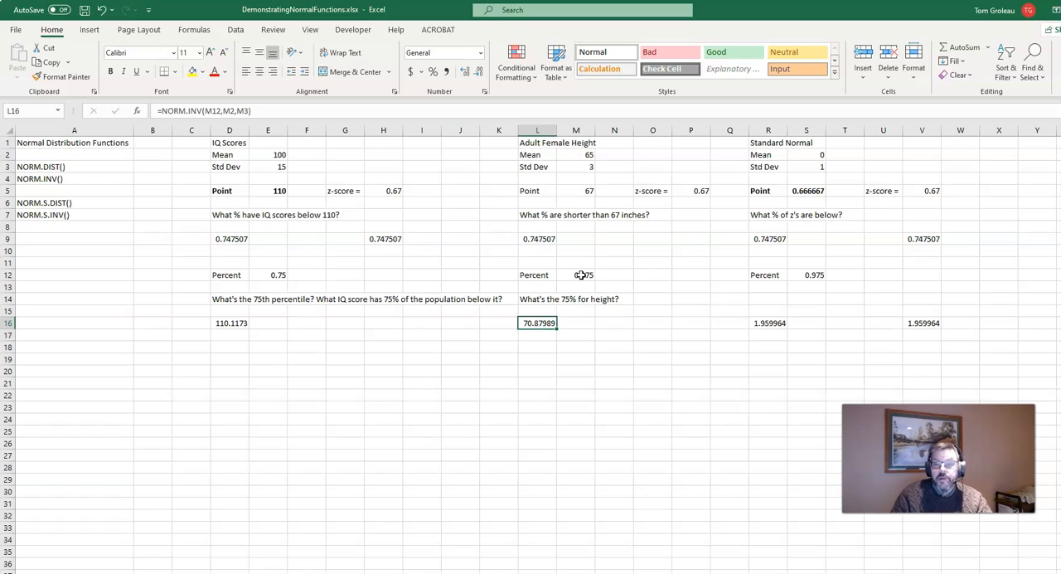
Calculate the z-score of the female height percentile in M19 with the formula =(L16-M2)/M3.
{"action": "key", "text": "Down"}
{"action": "key", "text": "Down"}
{"action": "key", "text": "Down"}
{"action": "key", "text": "Right"}
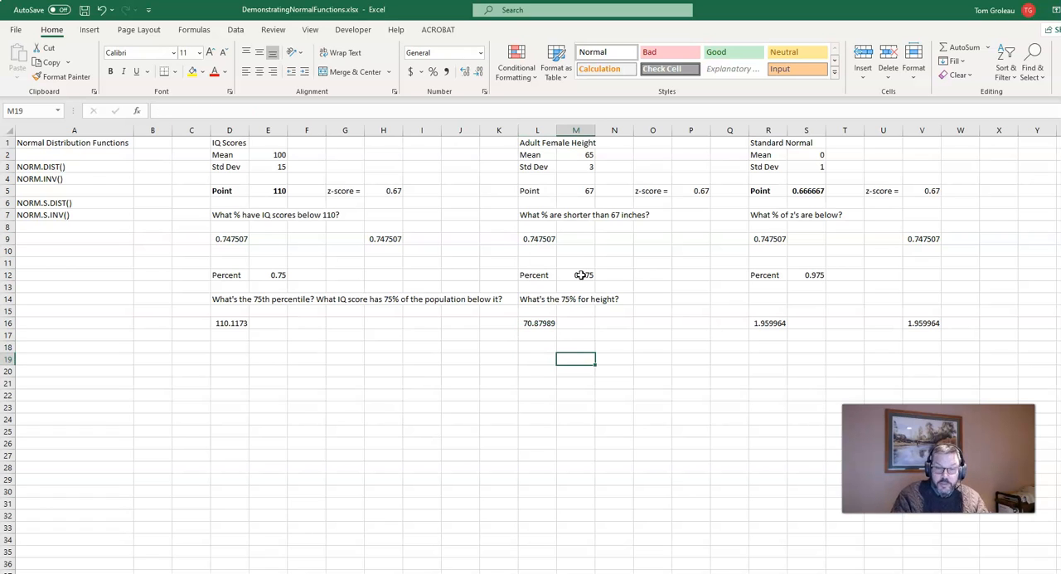
{"action": "type", "text": "=("}
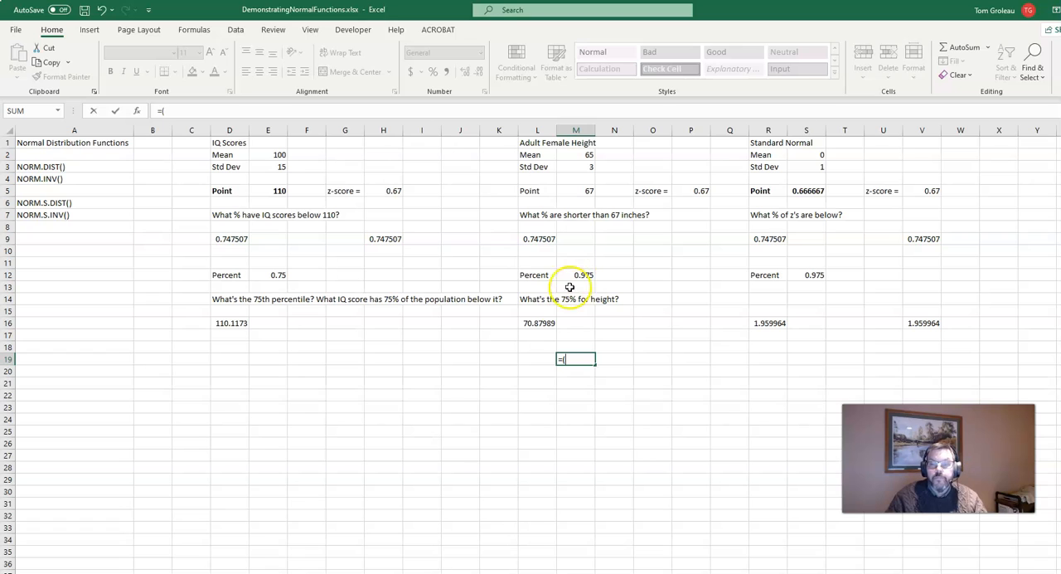
{"action": "left_click", "coordinate": [536, 322]}
{"action": "type", "text": "-"}
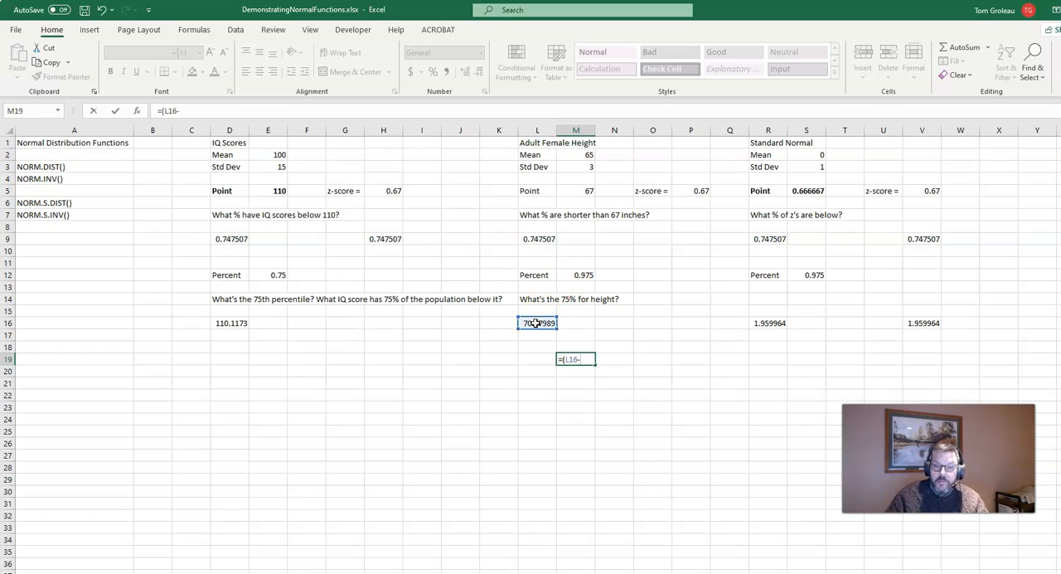
{"action": "left_click", "coordinate": [574, 153]}
{"action": "type", "text": ")"}
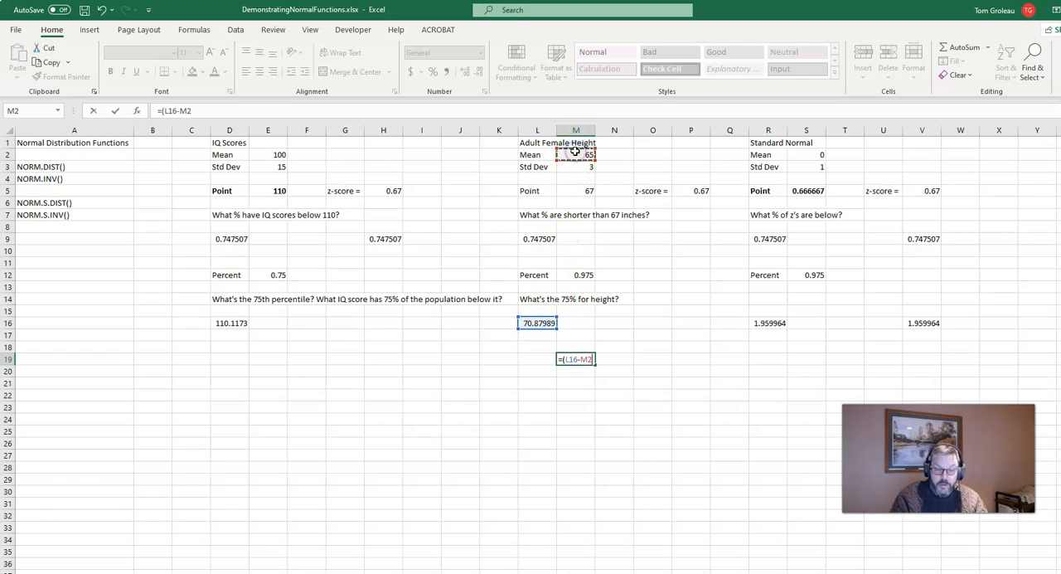
{"action": "type", "text": "/"}
{"action": "left_click", "coordinate": [574, 166]}
{"action": "key", "text": "Return"}
{"action": "key", "text": "Up"}
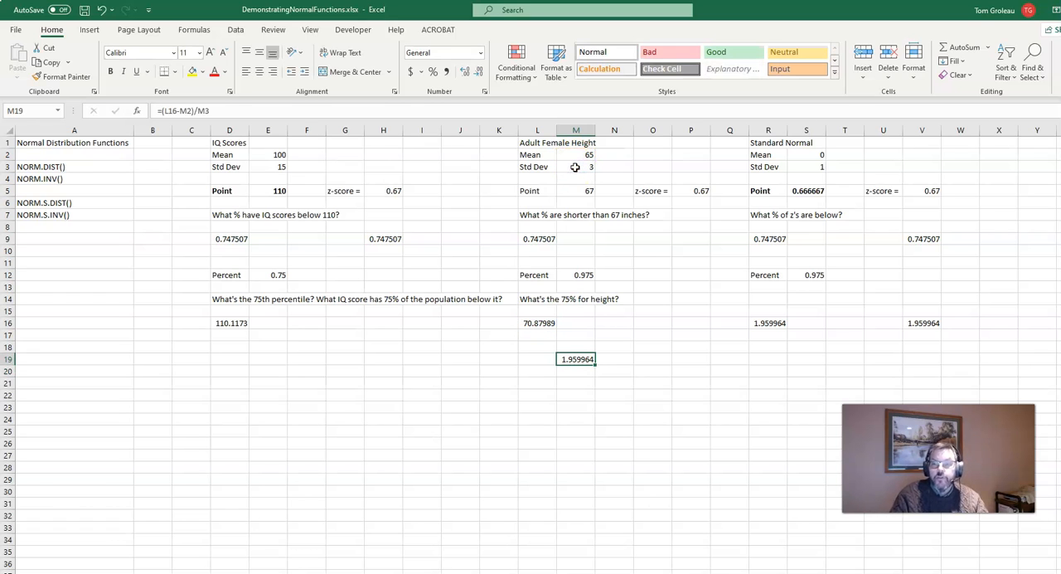